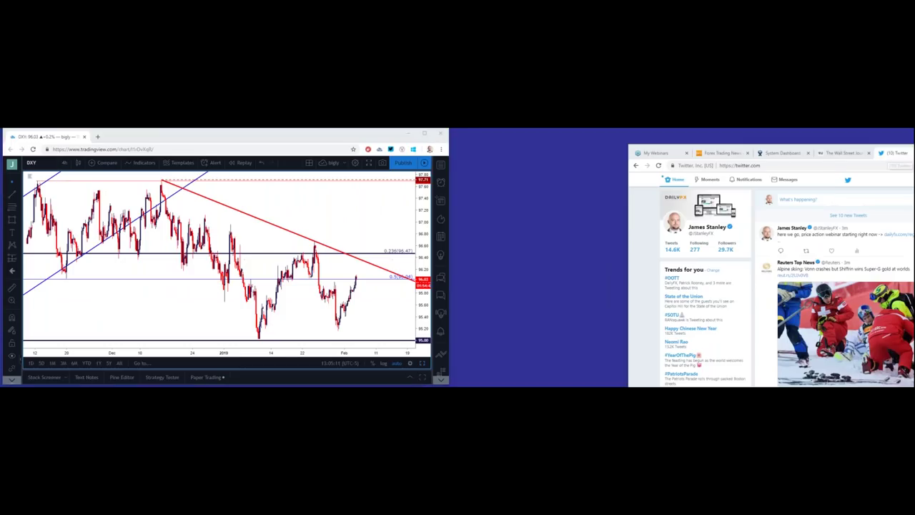
Step: Set the DXY chart interval to 1 day
{"action": "left_click", "coordinate": [64, 162]}
{"action": "left_click", "coordinate": [96, 287]}
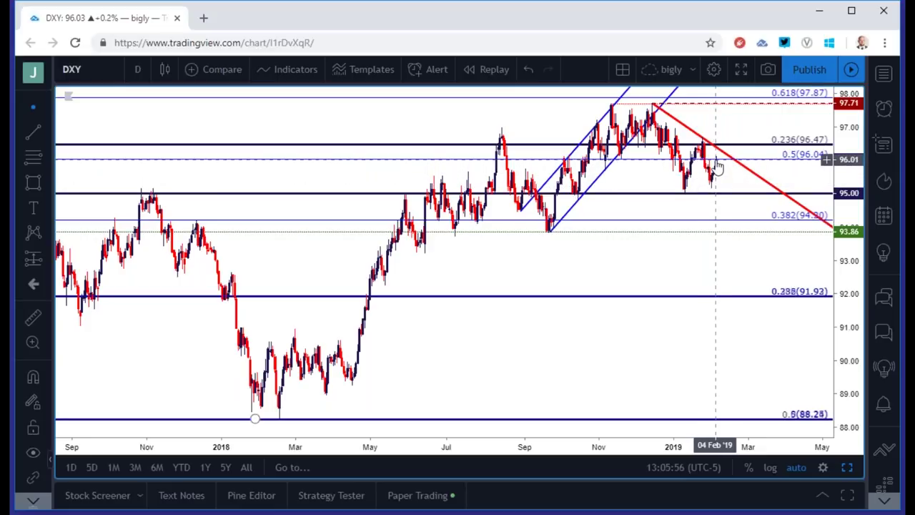
{"action": "left_click", "coordinate": [137, 69]}
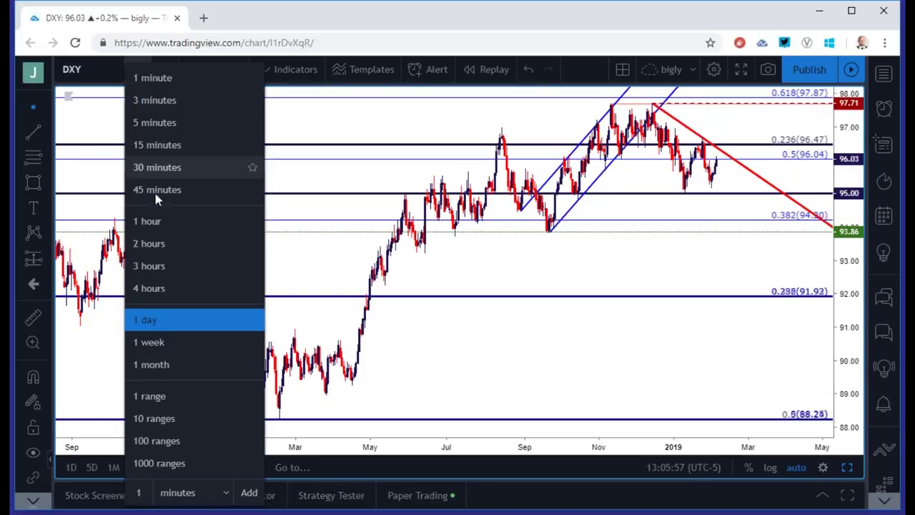
{"action": "left_click", "coordinate": [146, 342]}
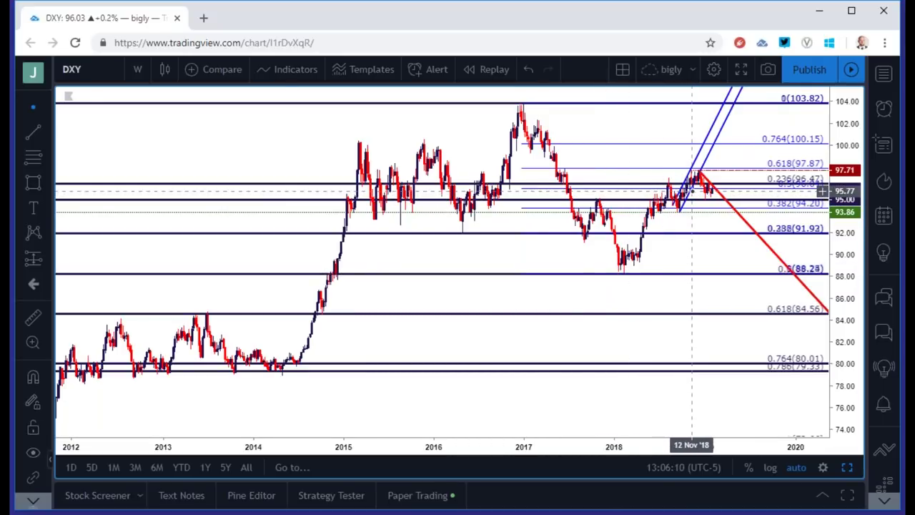
{"action": "scroll", "coordinate": [306, 214], "scroll_direction": "up", "scroll_amount": 5}
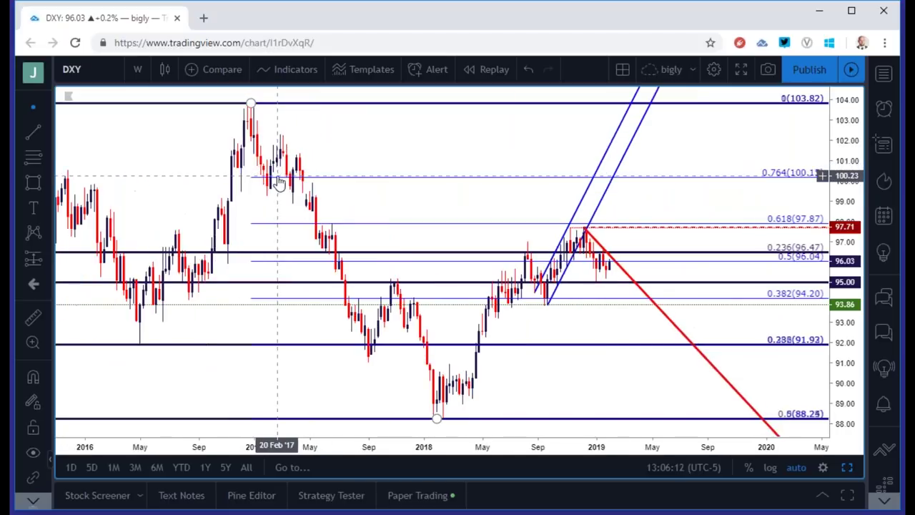
{"action": "left_click", "coordinate": [138, 69]}
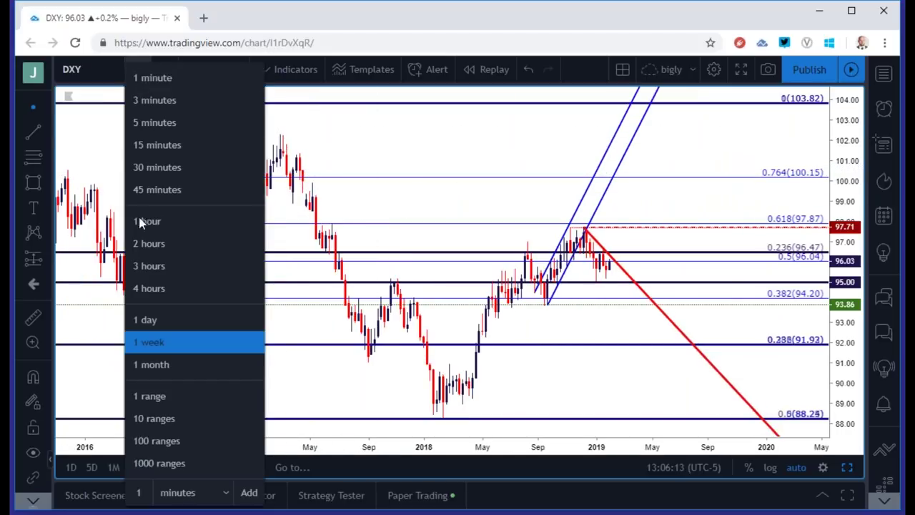
{"action": "left_click", "coordinate": [156, 319]}
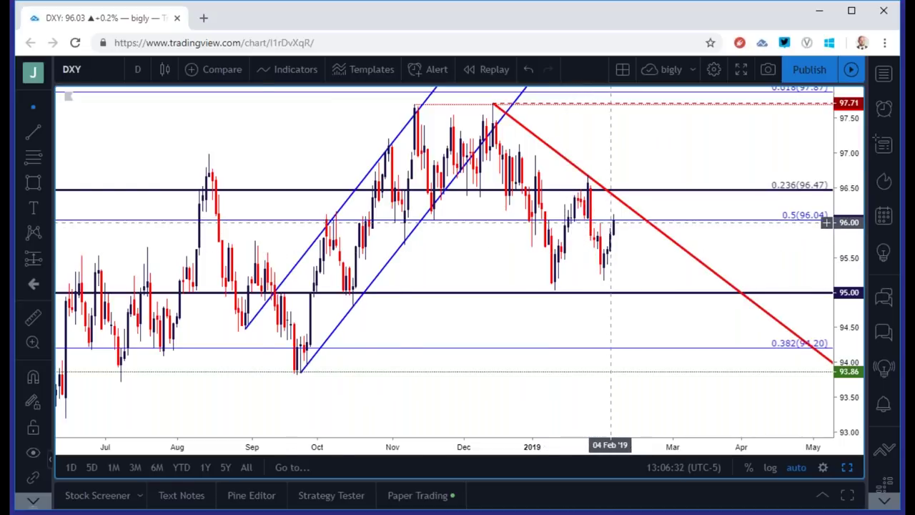
Step: Switch DXY to the 1-week interval and place the horizontal support line at 95.00
{"action": "left_click", "coordinate": [137, 70]}
{"action": "left_click", "coordinate": [159, 340]}
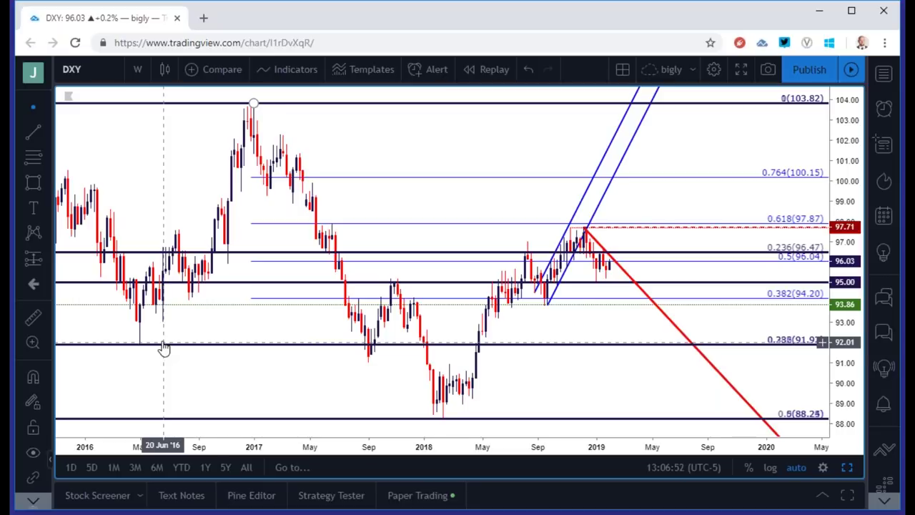
{"action": "left_click", "coordinate": [614, 283]}
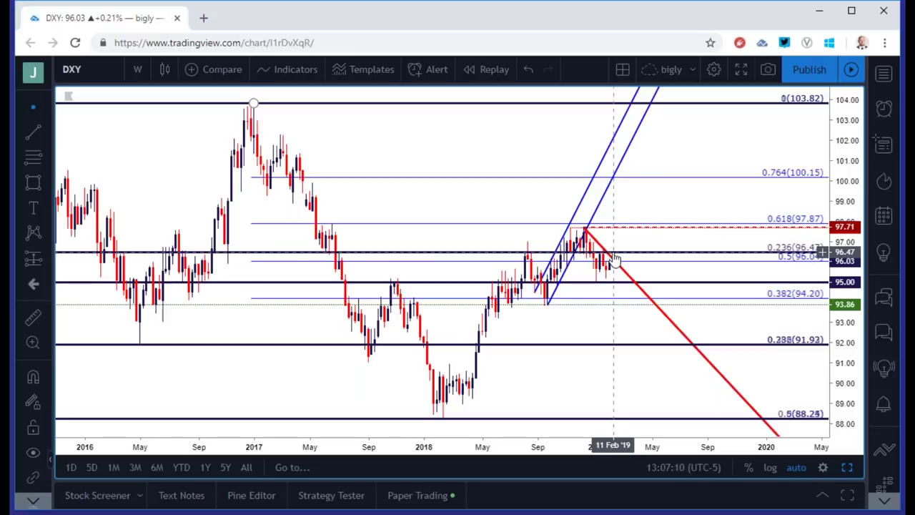
{"action": "scroll", "coordinate": [614, 259], "scroll_direction": "up", "scroll_amount": 3}
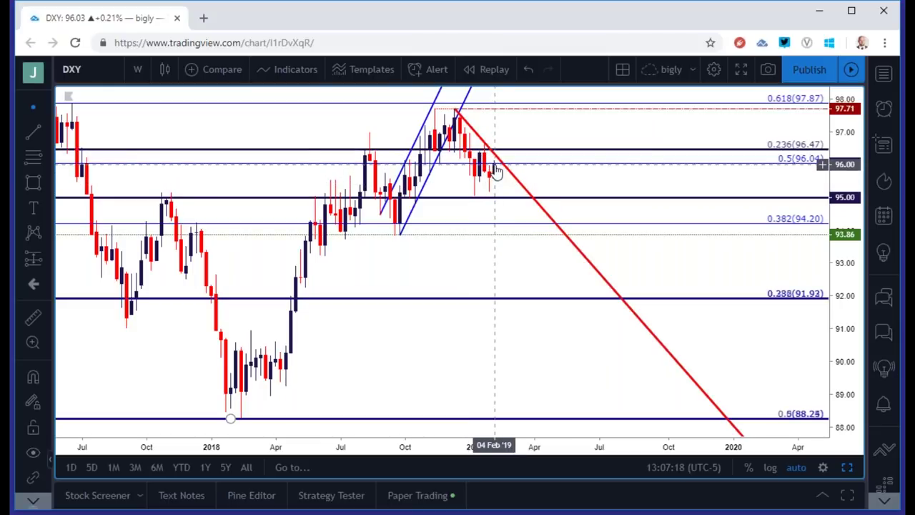
Step: Step DXY from the 4-hour to the 1-hour interval, then open the symbol search
{"action": "left_click", "coordinate": [137, 69]}
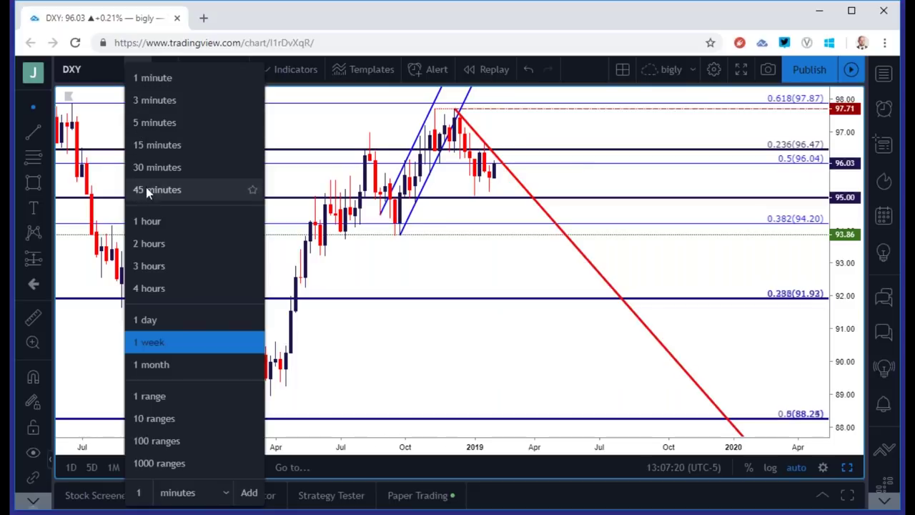
{"action": "left_click", "coordinate": [148, 288]}
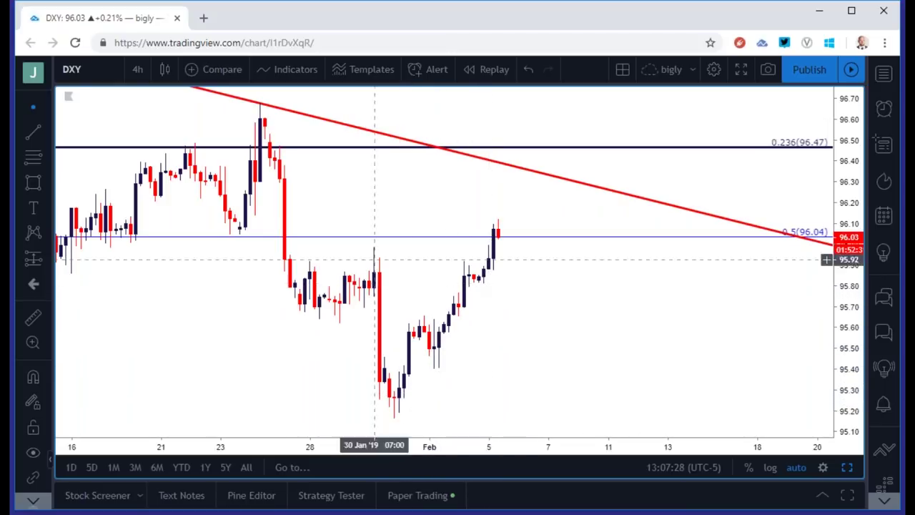
{"action": "left_click", "coordinate": [137, 70]}
{"action": "left_click", "coordinate": [139, 219]}
{"action": "scroll", "coordinate": [291, 231], "scroll_direction": "down", "scroll_amount": 2}
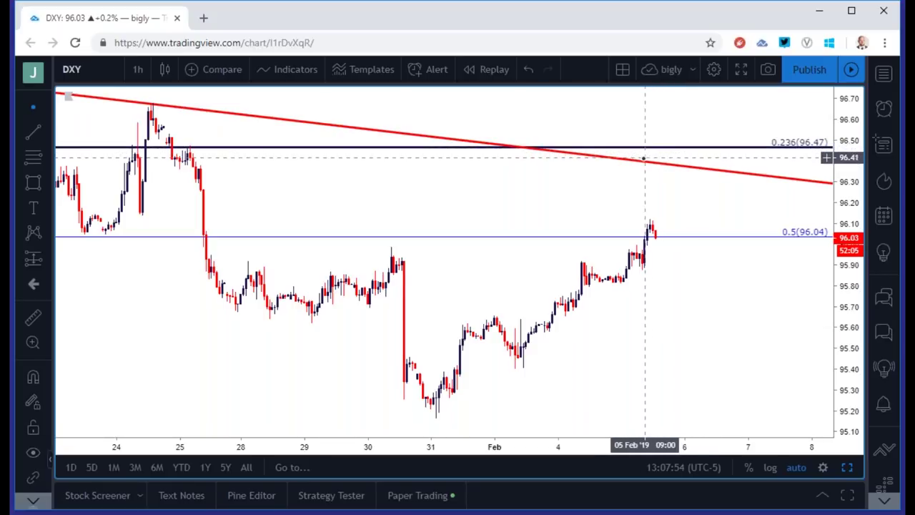
{"action": "left_click", "coordinate": [107, 64]}
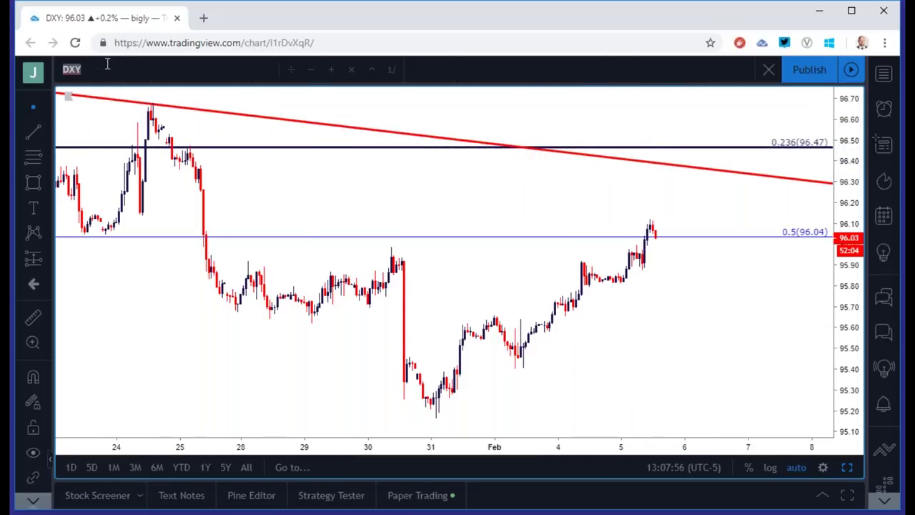
Step: Load a EURUSD chart and set it to the 1-day interval
{"action": "type", "text": "EURUSD"}
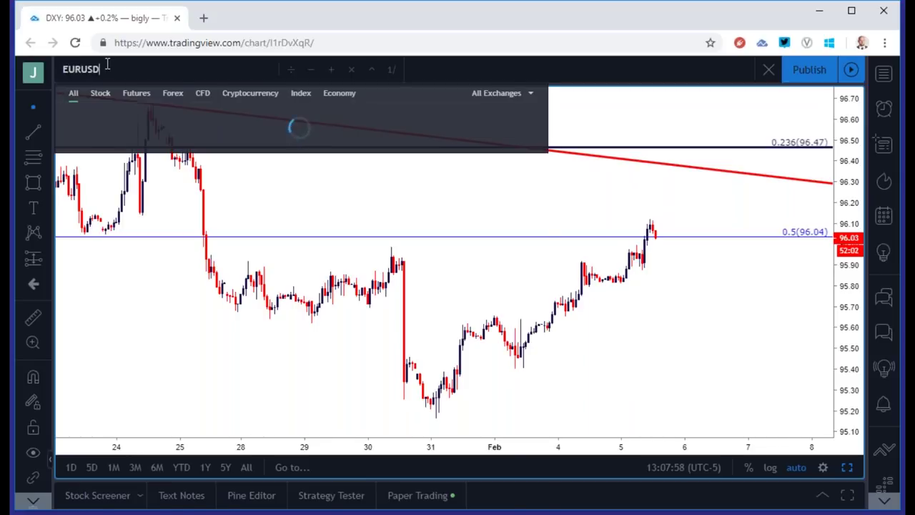
{"action": "key", "text": "Down"}
{"action": "key", "text": "Down"}
{"action": "key", "text": "Down"}
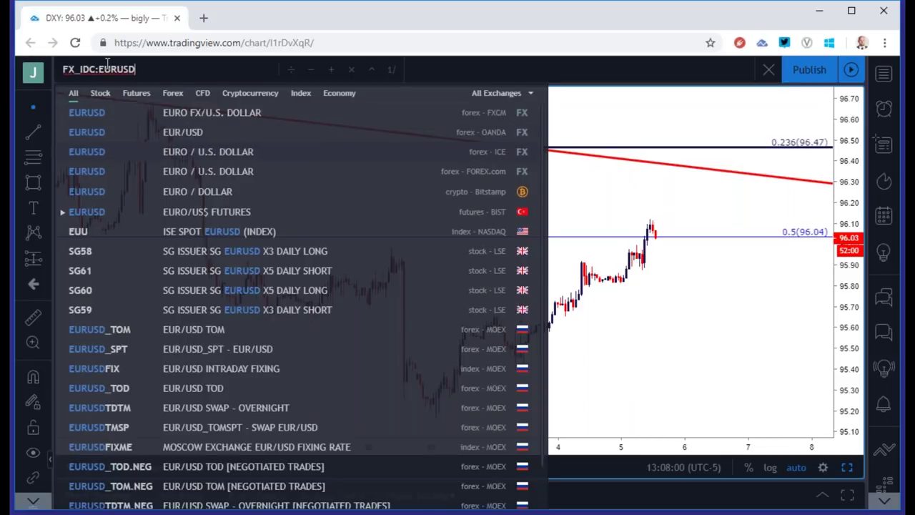
{"action": "key", "text": "Return"}
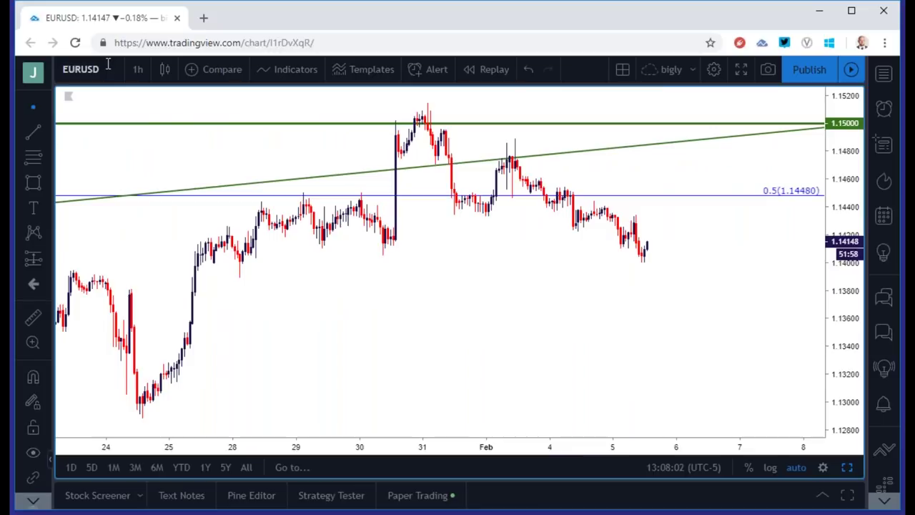
{"action": "left_click", "coordinate": [138, 71]}
{"action": "left_click", "coordinate": [157, 320]}
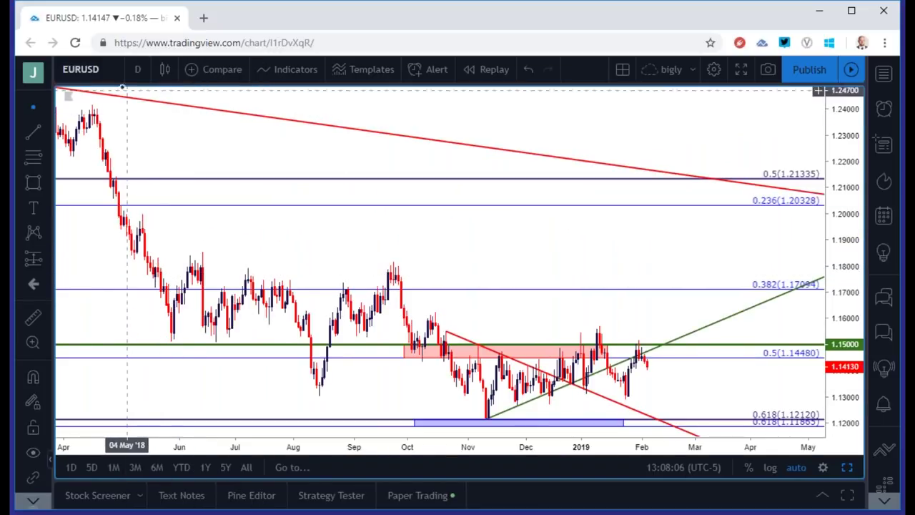
Step: Search EURUSD again and load the FX:EURUSD feed instead
{"action": "left_click", "coordinate": [121, 78]}
{"action": "type", "text": "EURUSD"}
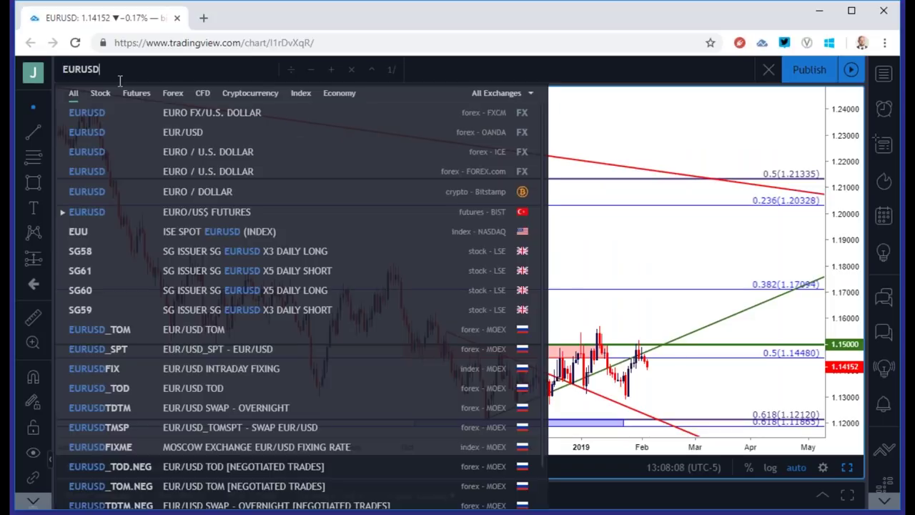
{"action": "key", "text": "Down"}
{"action": "key", "text": "Return"}
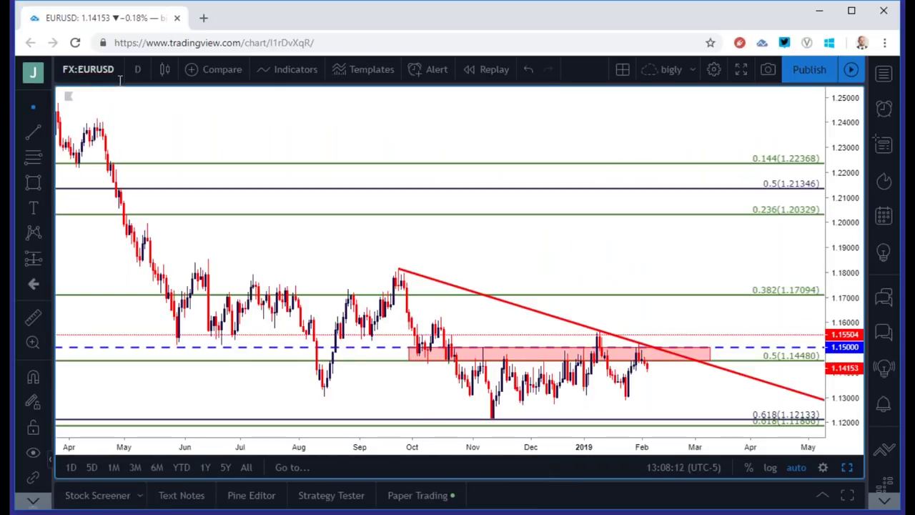
{"action": "scroll", "coordinate": [344, 233], "scroll_direction": "down", "scroll_amount": 1}
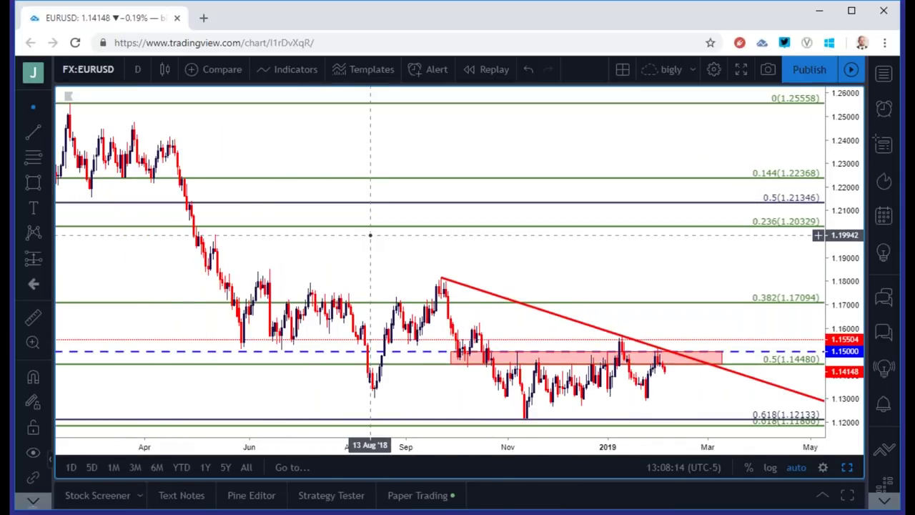
{"action": "scroll", "coordinate": [371, 235], "scroll_direction": "up", "scroll_amount": 1}
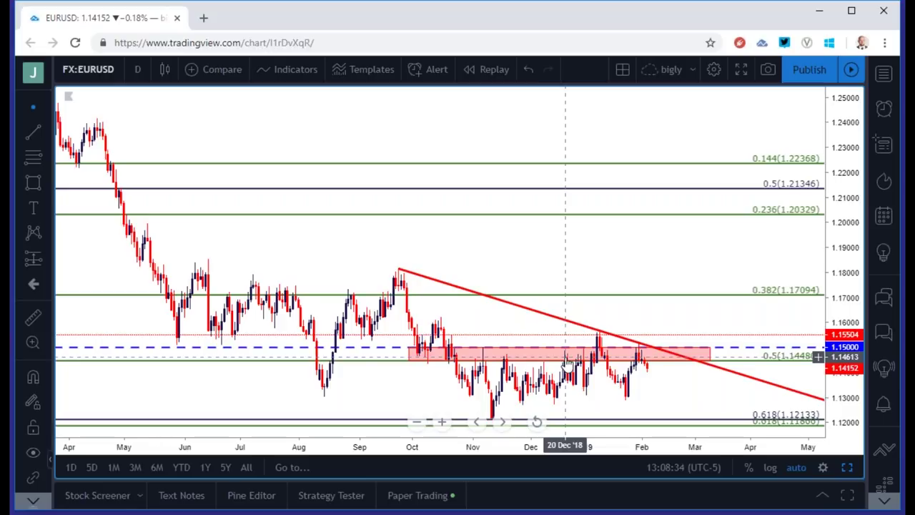
{"action": "left_click", "coordinate": [137, 69]}
{"action": "left_click", "coordinate": [149, 288]}
{"action": "scroll", "coordinate": [472, 261], "scroll_direction": "down", "scroll_amount": 4}
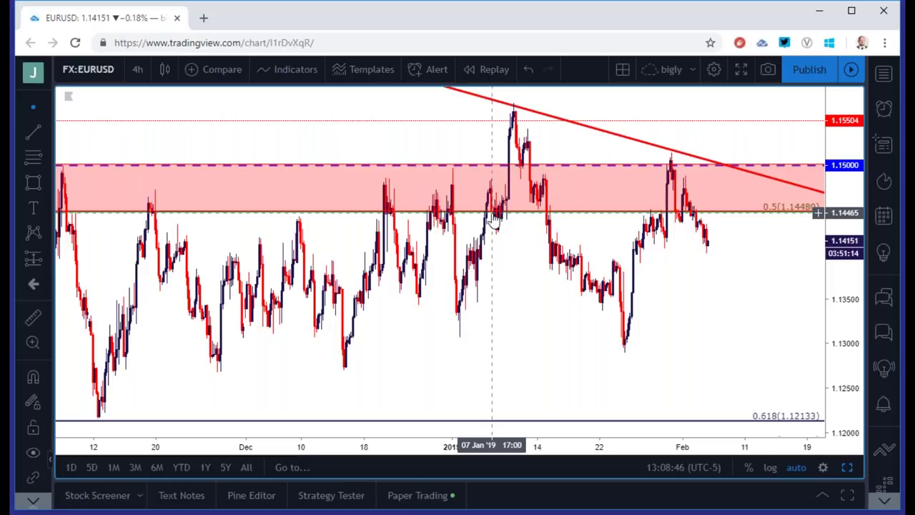
{"action": "left_click", "coordinate": [142, 72]}
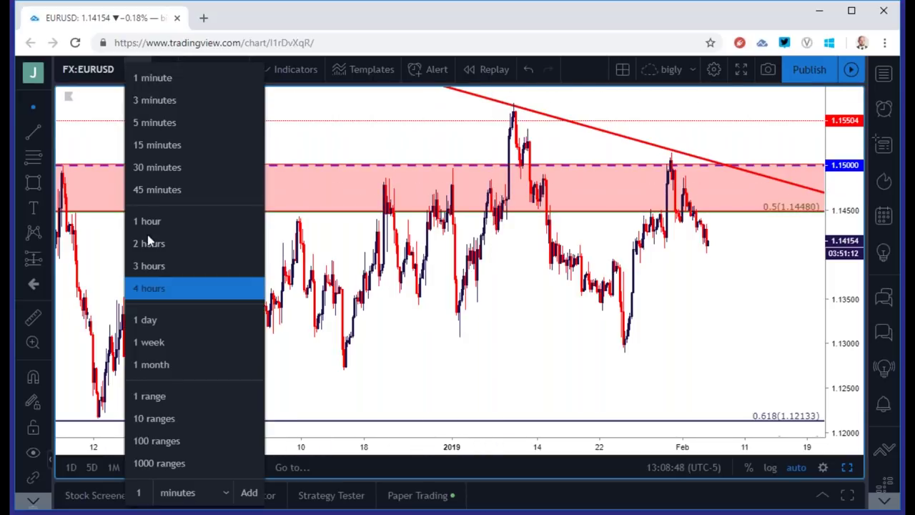
{"action": "left_click", "coordinate": [156, 319]}
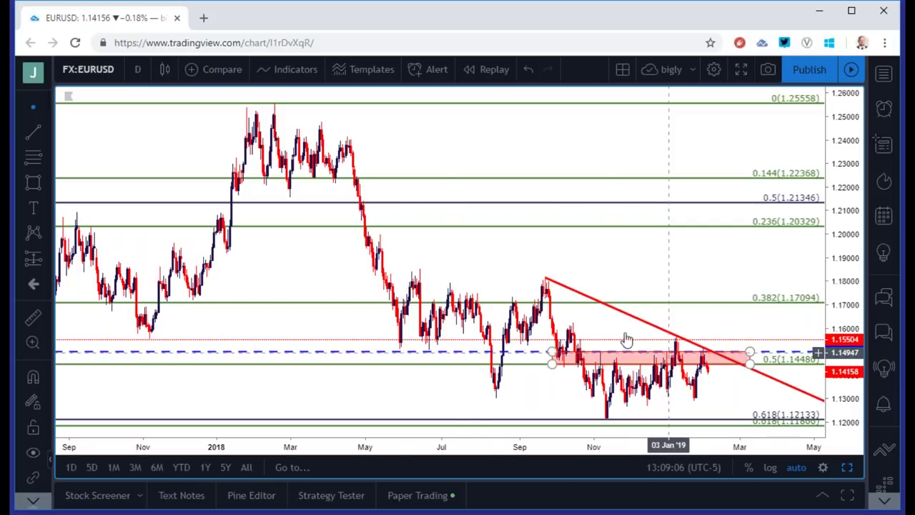
Step: View EURUSD on 4-hour, then 2-hour candles, zooming the chart
{"action": "left_click", "coordinate": [137, 69]}
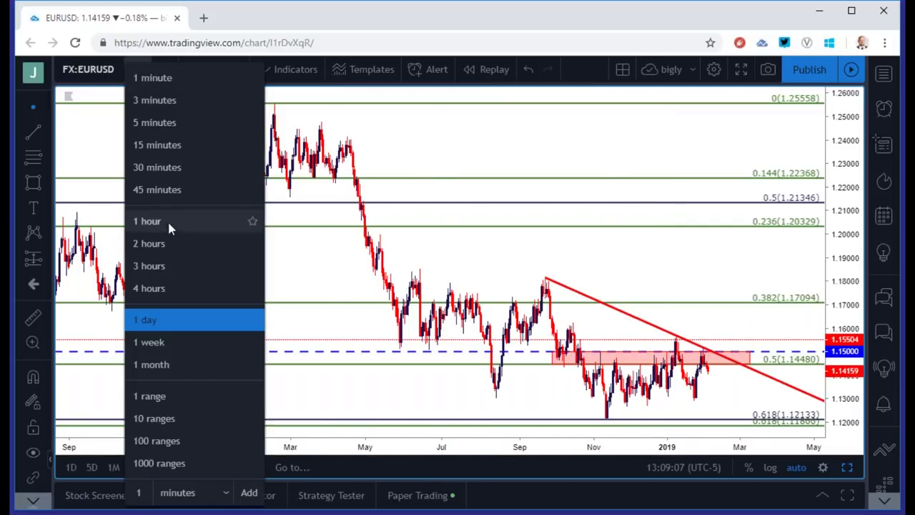
{"action": "left_click", "coordinate": [169, 288]}
{"action": "left_click", "coordinate": [138, 69]}
{"action": "left_click", "coordinate": [137, 243]}
{"action": "scroll", "coordinate": [421, 251], "scroll_direction": "down", "scroll_amount": 4}
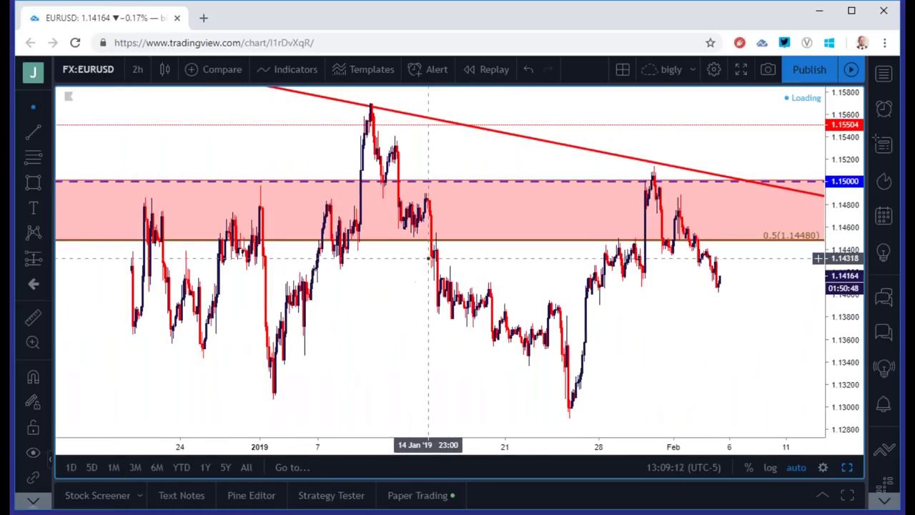
{"action": "scroll", "coordinate": [429, 259], "scroll_direction": "up", "scroll_amount": 1}
{"action": "scroll", "coordinate": [429, 259], "scroll_direction": "up", "scroll_amount": 1}
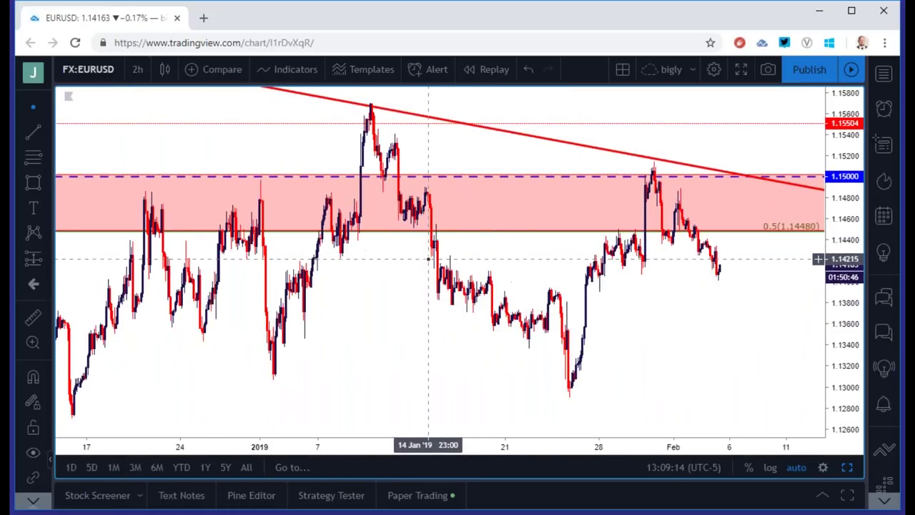
{"action": "scroll", "coordinate": [429, 261], "scroll_direction": "up", "scroll_amount": 2}
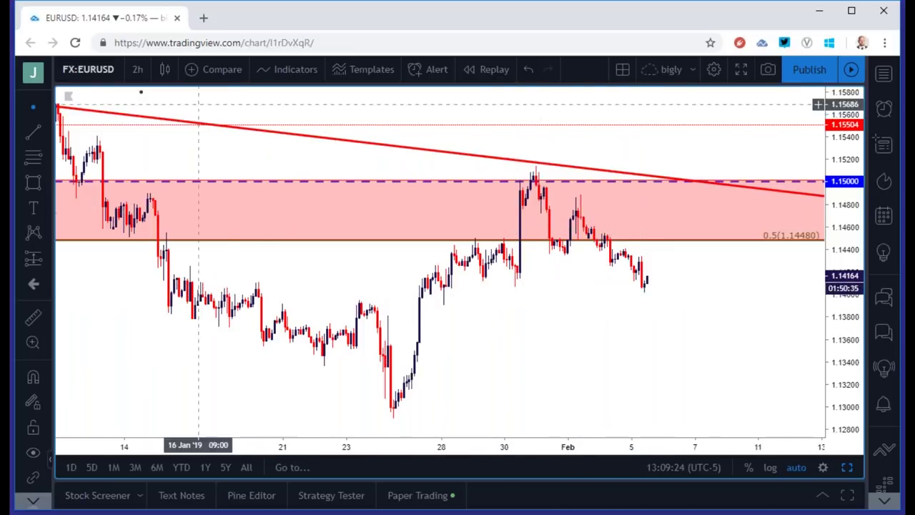
Step: Switch EURUSD to 1-hour candles
{"action": "left_click", "coordinate": [137, 69]}
{"action": "left_click", "coordinate": [148, 220]}
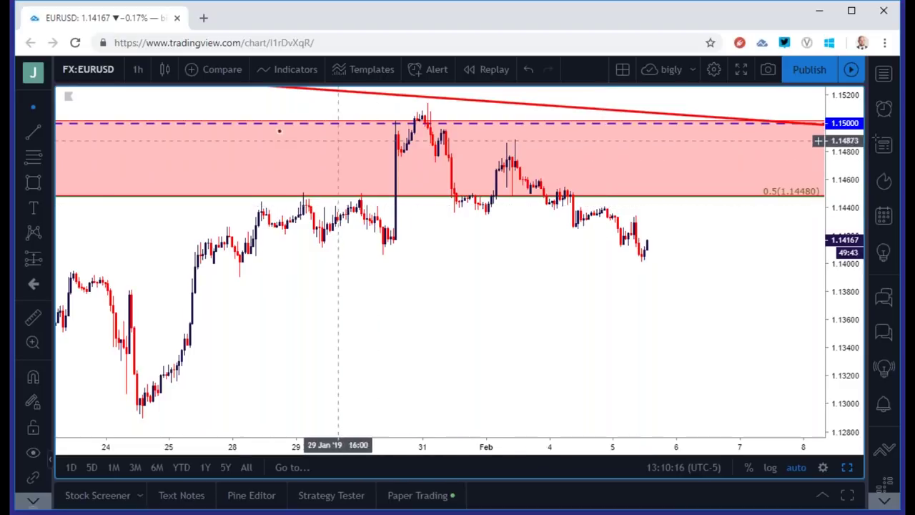
{"action": "left_click", "coordinate": [138, 69]}
Step: Move EURUSD from 4-hour to daily candles, zoom out to 2017, and open symbol search
{"action": "left_click", "coordinate": [167, 287]}
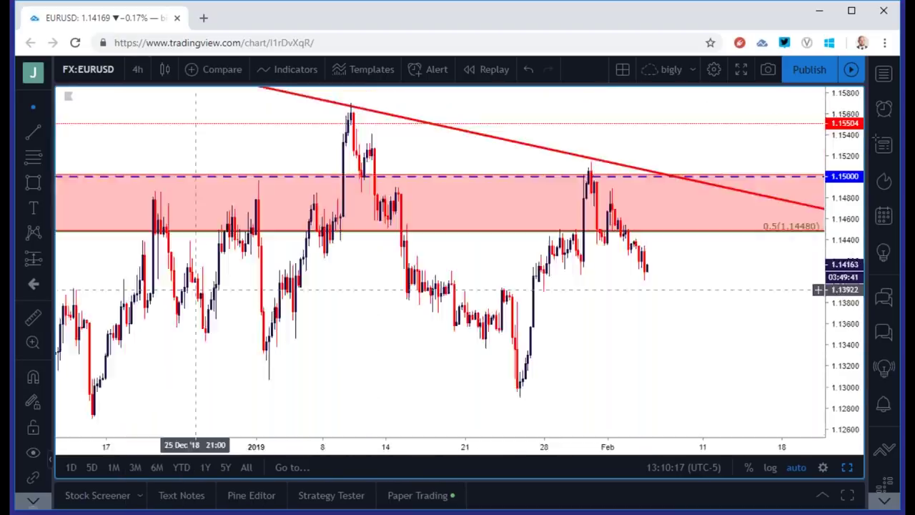
{"action": "scroll", "coordinate": [297, 322], "scroll_direction": "down", "scroll_amount": 4}
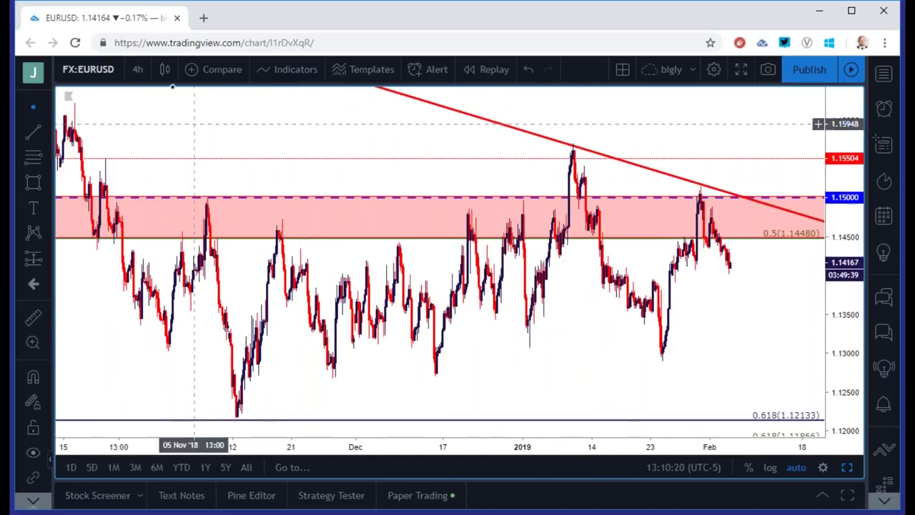
{"action": "left_click", "coordinate": [138, 68]}
{"action": "left_click", "coordinate": [170, 321]}
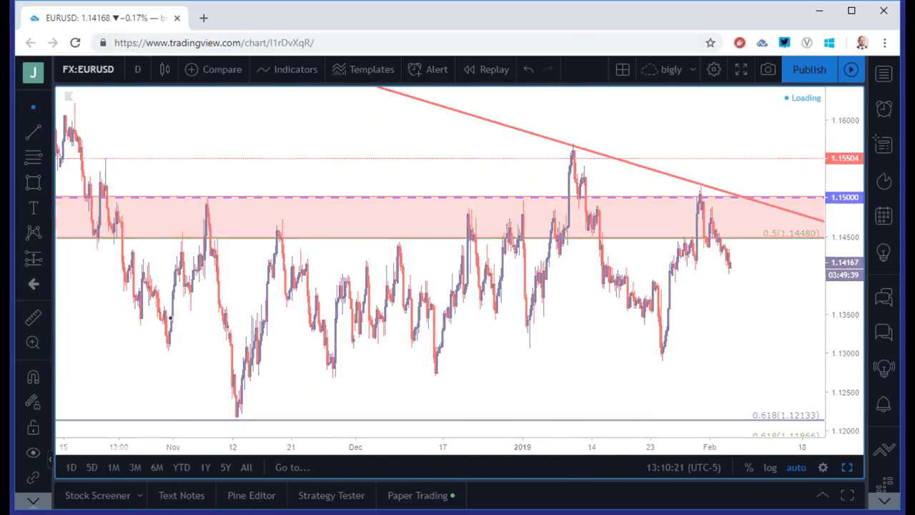
{"action": "scroll", "coordinate": [272, 327], "scroll_direction": "down", "scroll_amount": 8}
{"action": "scroll", "coordinate": [274, 331], "scroll_direction": "up", "scroll_amount": 2}
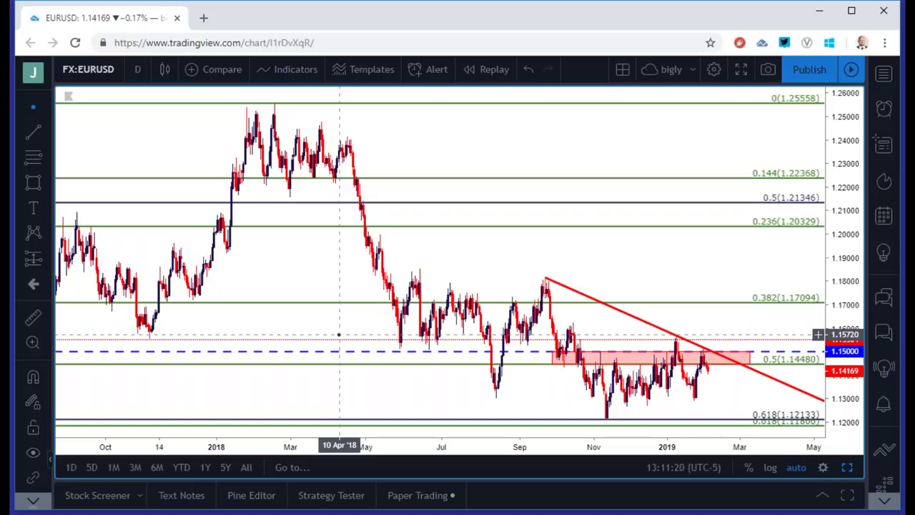
{"action": "scroll", "coordinate": [261, 210], "scroll_direction": "down", "scroll_amount": 1}
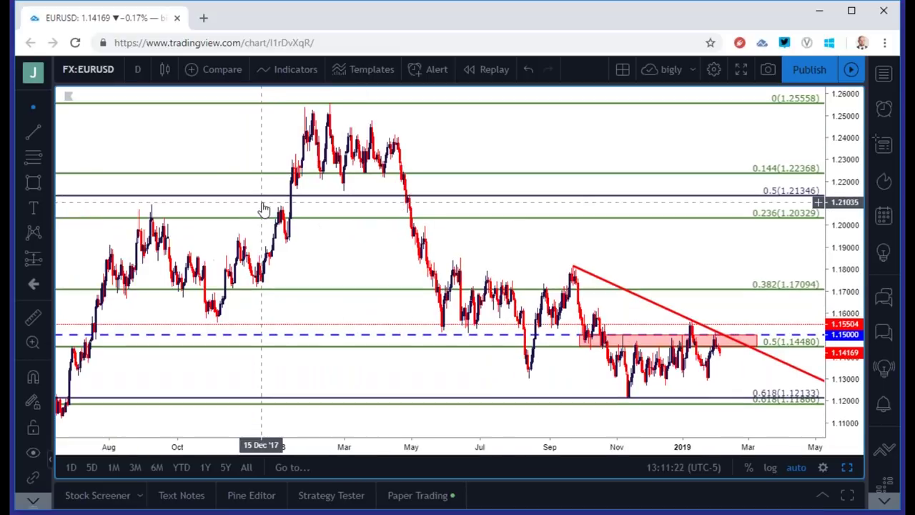
{"action": "left_click", "coordinate": [87, 69]}
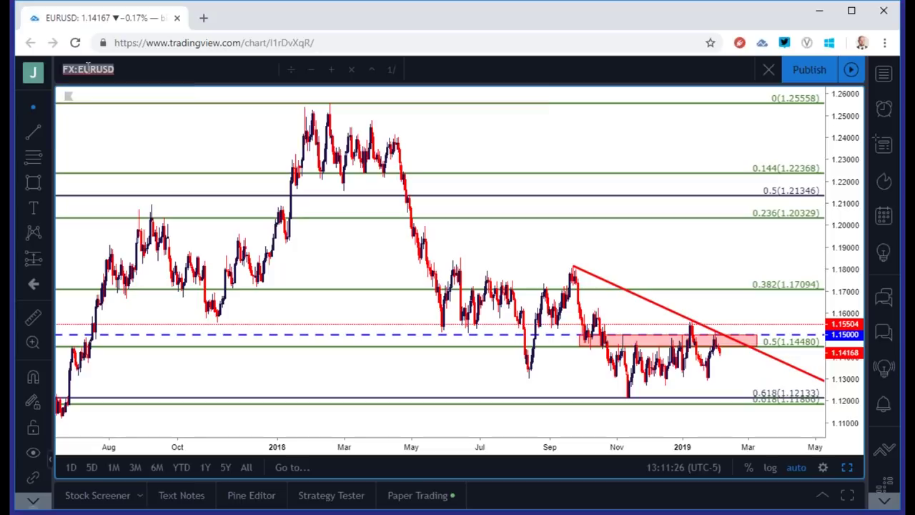
Step: Load the FX_IDC:GBPUSD chart
{"action": "type", "text": "GBPUSD"}
{"action": "key", "text": "Down"}
{"action": "key", "text": "Down"}
{"action": "key", "text": "Down"}
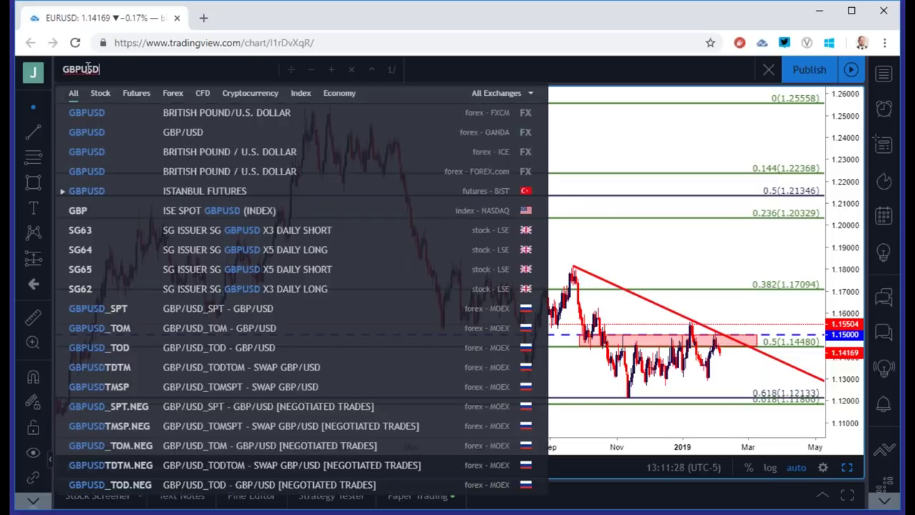
{"action": "key", "text": "Return"}
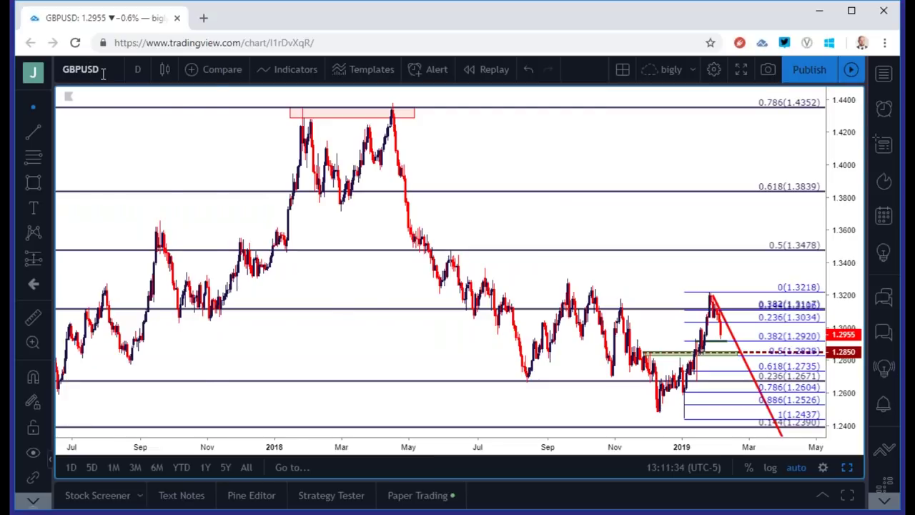
{"action": "scroll", "coordinate": [415, 207], "scroll_direction": "up", "scroll_amount": 5}
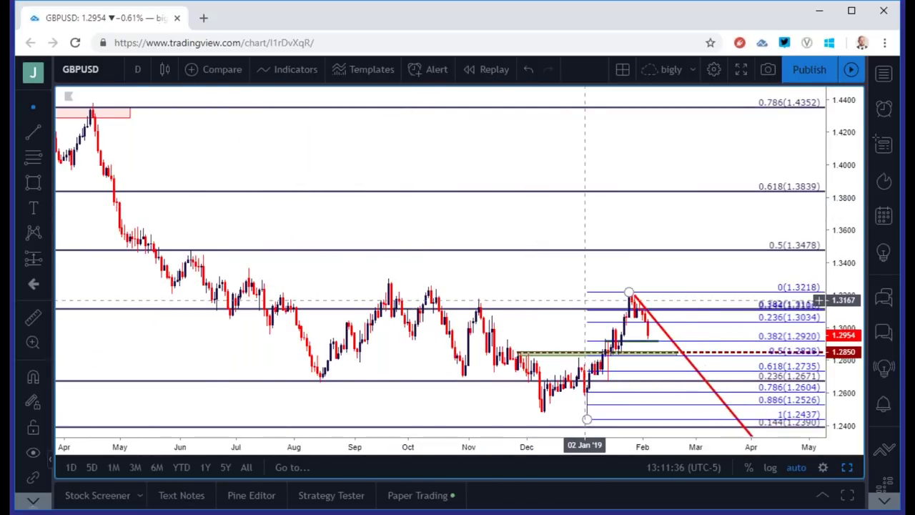
Step: Set GBPUSD to the 4-hour interval
{"action": "left_click", "coordinate": [138, 69]}
{"action": "left_click", "coordinate": [170, 288]}
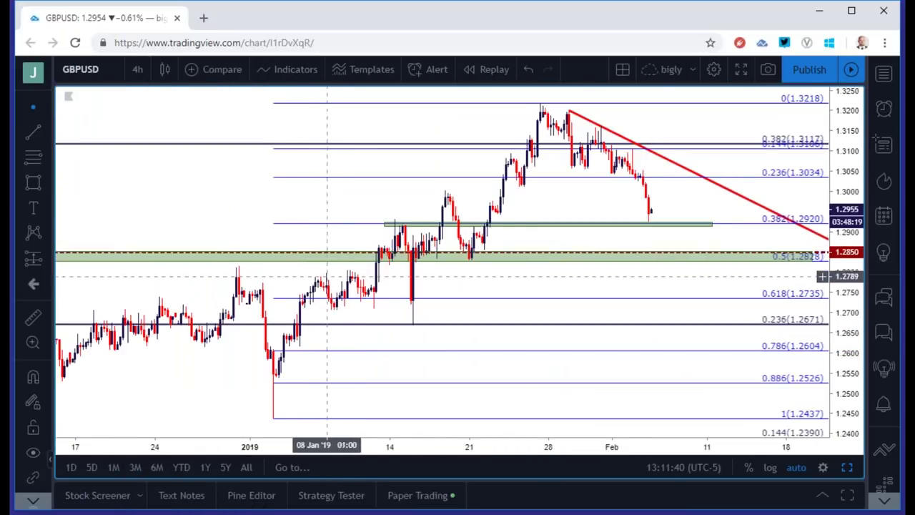
{"action": "scroll", "coordinate": [314, 275], "scroll_direction": "down", "scroll_amount": 2}
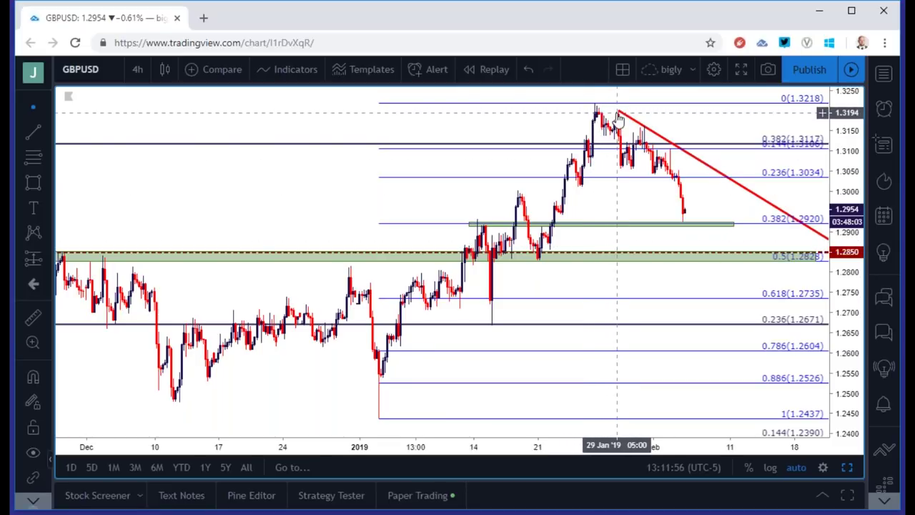
{"action": "mouse_move", "coordinate": [591, 178]}
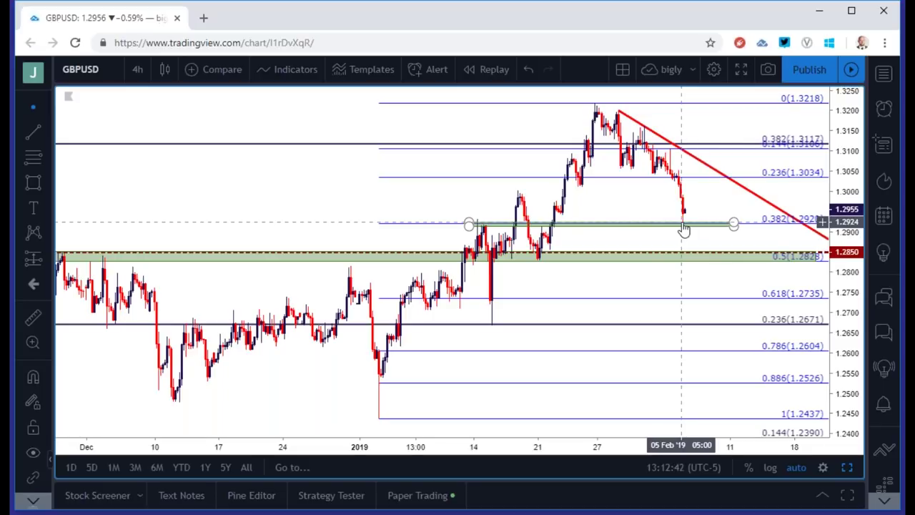
{"action": "scroll", "coordinate": [651, 233], "scroll_direction": "up", "scroll_amount": 2}
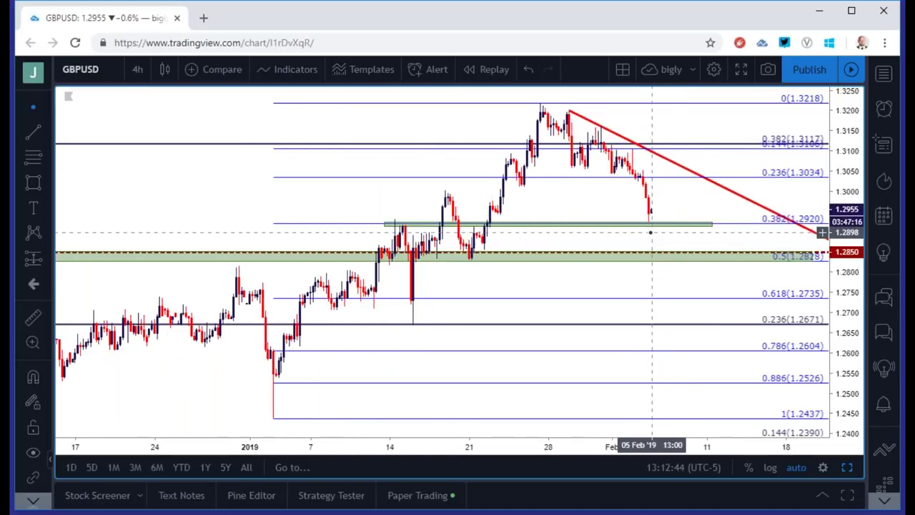
{"action": "left_click", "coordinate": [136, 70]}
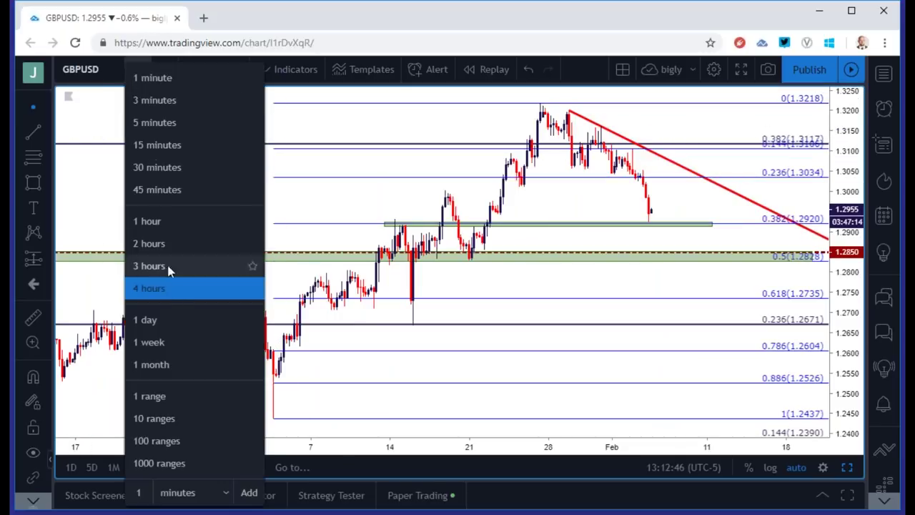
{"action": "left_click", "coordinate": [164, 342]}
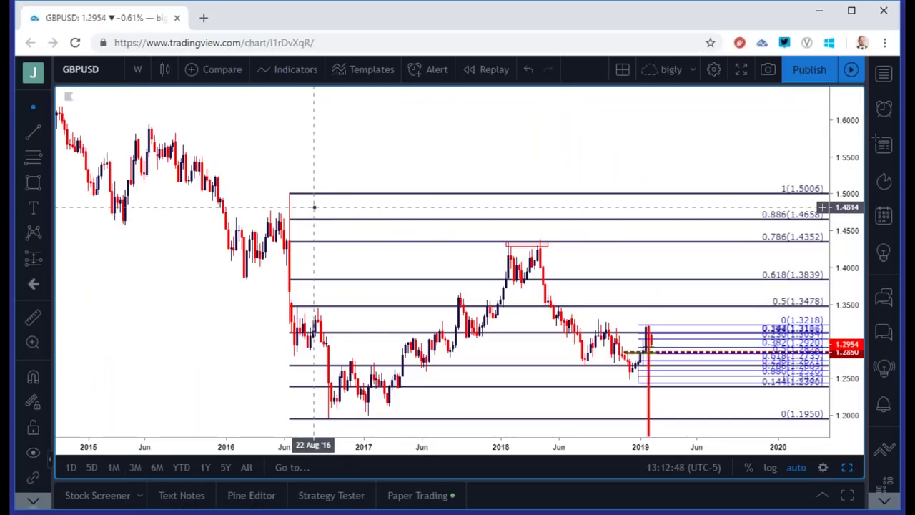
{"action": "left_click", "coordinate": [137, 69]}
{"action": "left_click", "coordinate": [147, 319]}
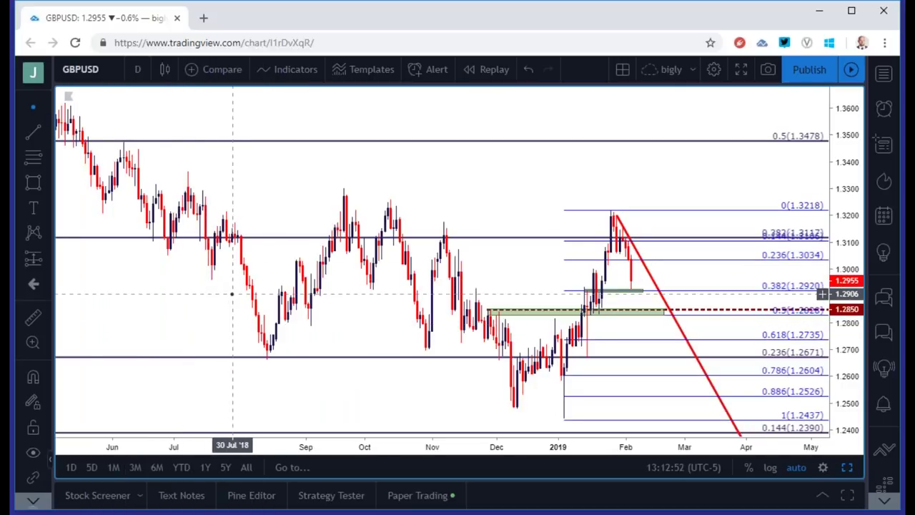
{"action": "left_click", "coordinate": [137, 70]}
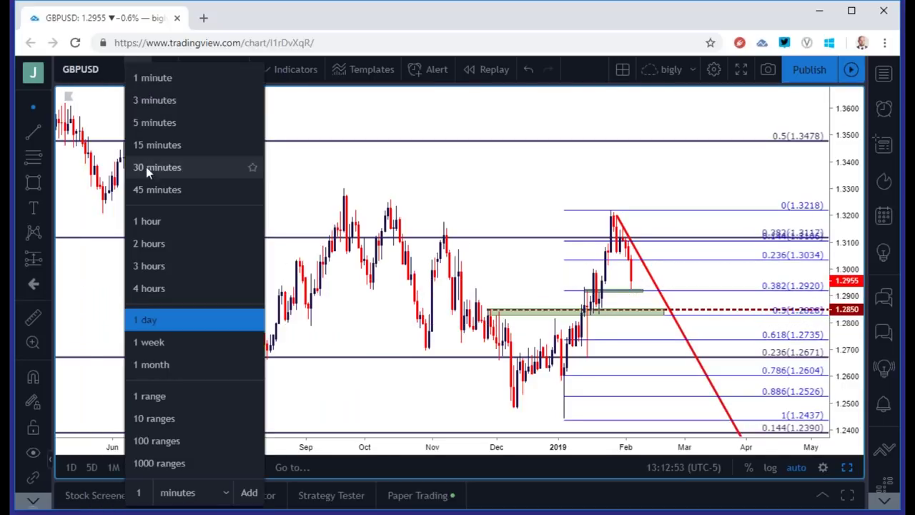
{"action": "left_click", "coordinate": [158, 251]}
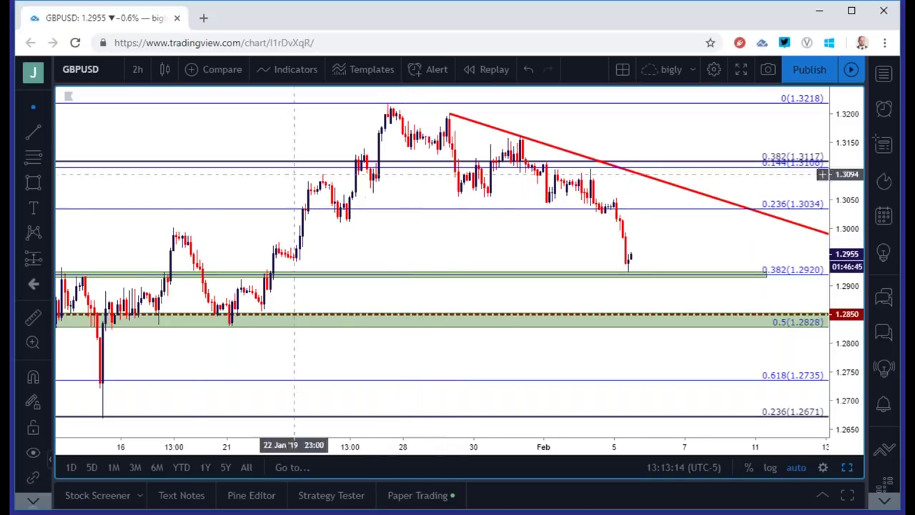
{"action": "left_click", "coordinate": [136, 69]}
{"action": "left_click", "coordinate": [168, 288]}
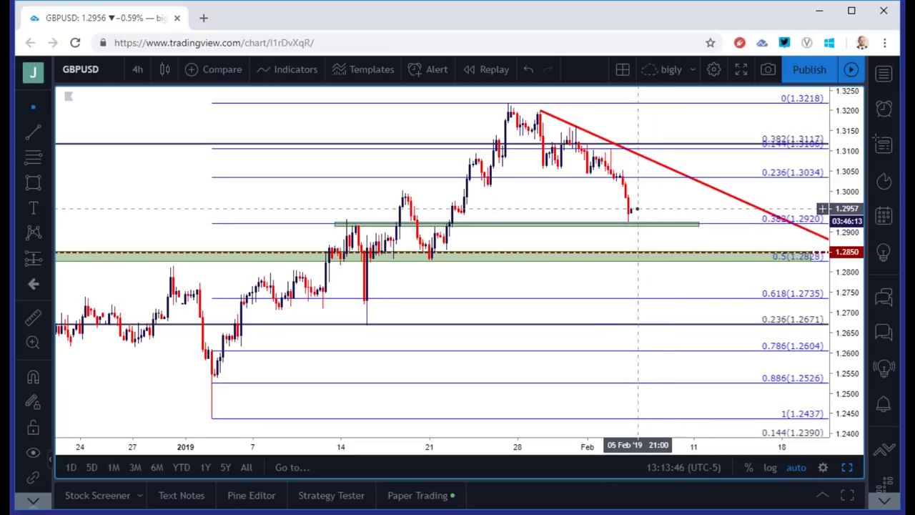
{"action": "left_click", "coordinate": [635, 226]}
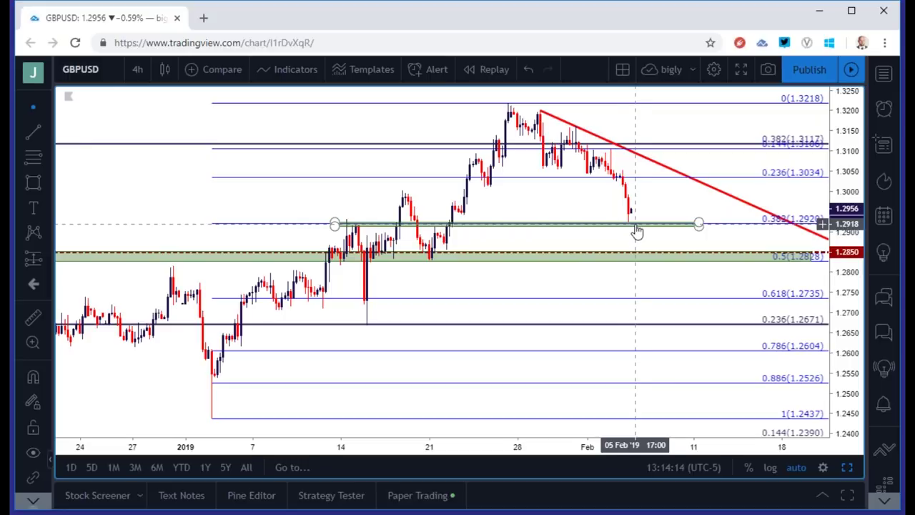
{"action": "left_click", "coordinate": [633, 209]}
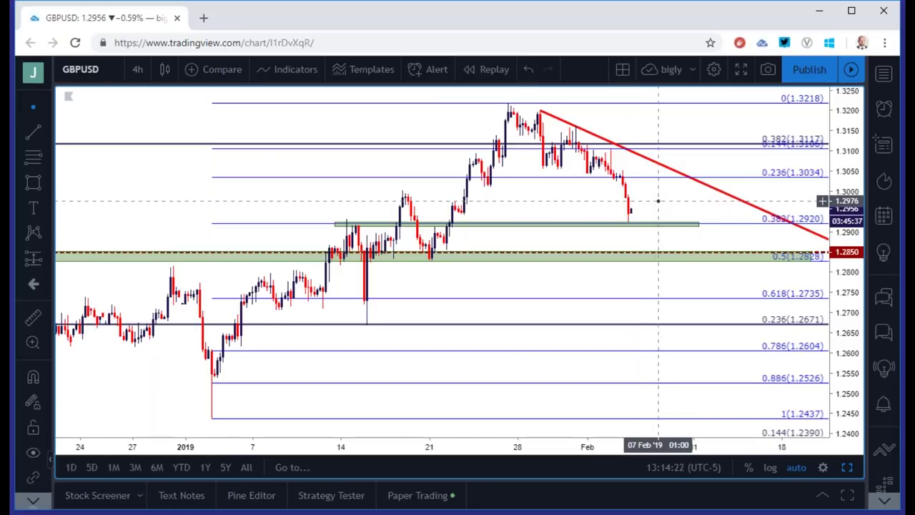
Step: Load the FX_IDC:USDCAD chart
{"action": "left_click", "coordinate": [108, 73]}
{"action": "type", "text": "USDCAD"}
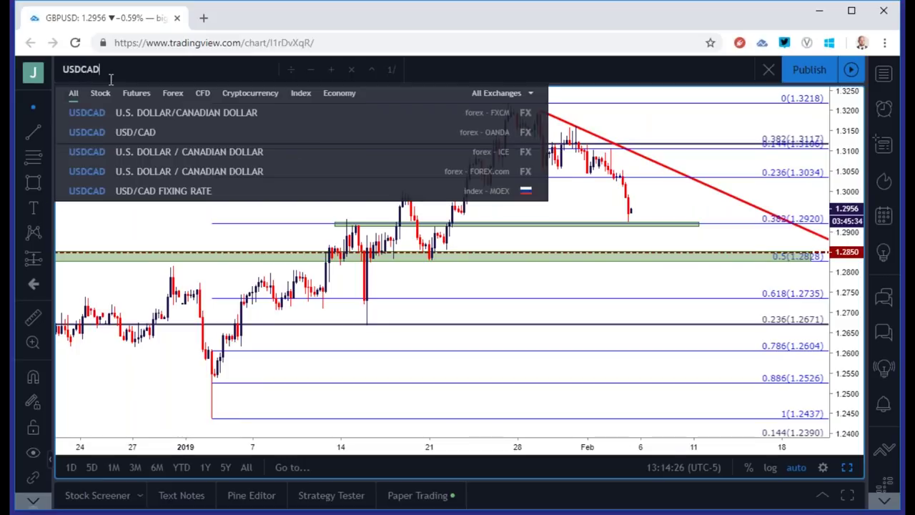
{"action": "key", "text": "Down"}
{"action": "key", "text": "Down"}
{"action": "key", "text": "Return"}
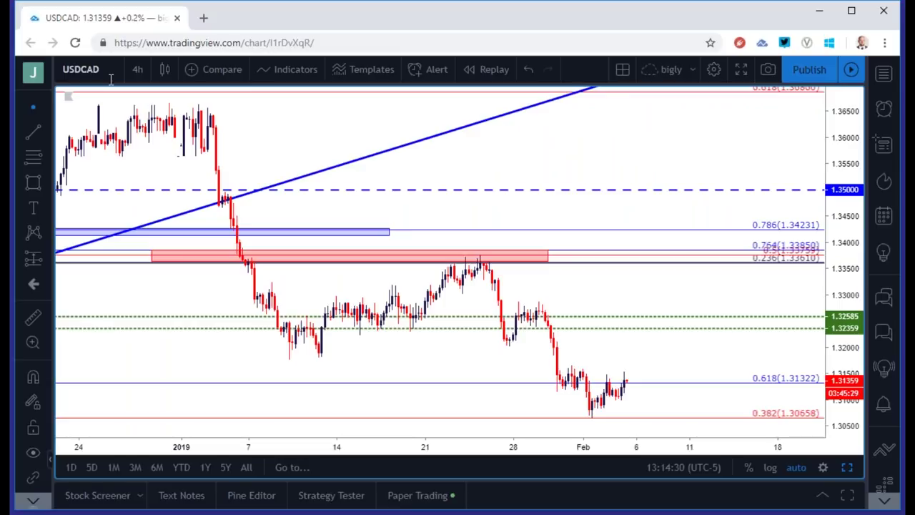
Step: Set USDCAD to the 1-day interval
{"action": "left_click", "coordinate": [138, 68]}
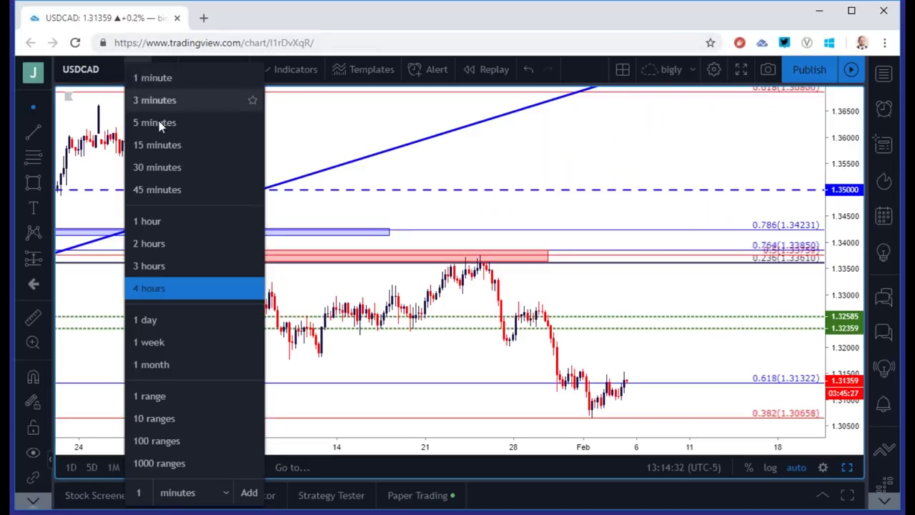
{"action": "left_click", "coordinate": [172, 321]}
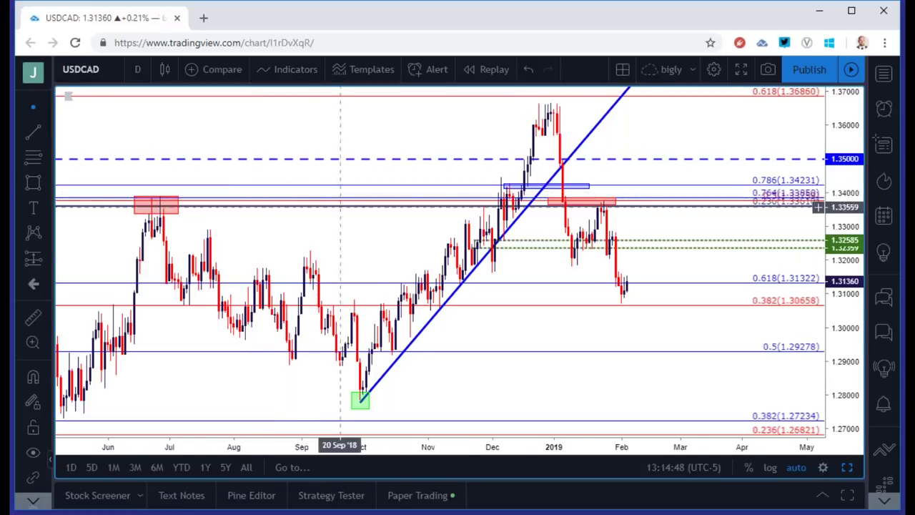
{"action": "scroll", "coordinate": [358, 200], "scroll_direction": "down", "scroll_amount": 2}
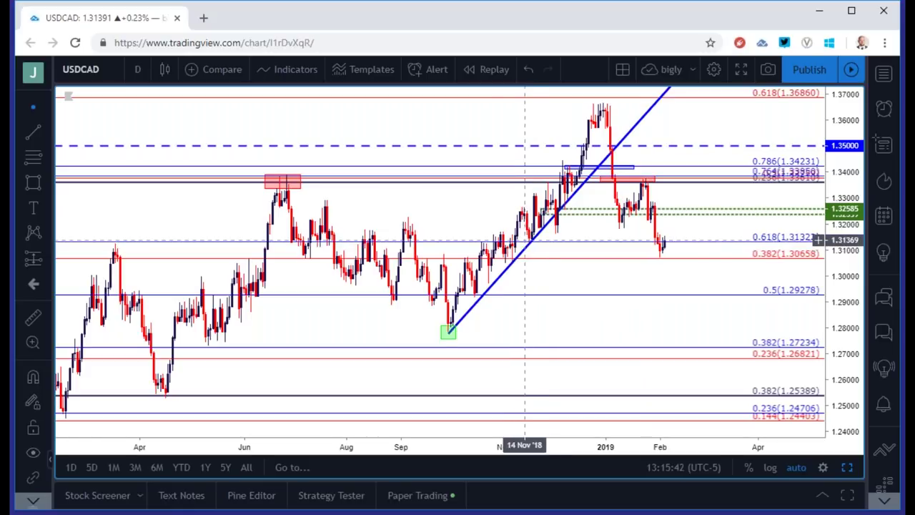
{"action": "left_click", "coordinate": [137, 69]}
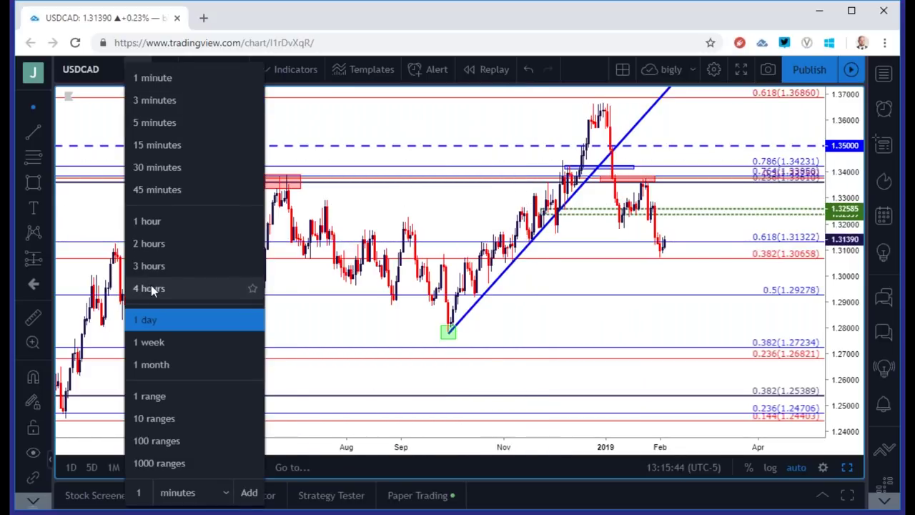
Step: View USDCAD on 4-hour candles, nudging the chart toward later dates
{"action": "left_click", "coordinate": [153, 288]}
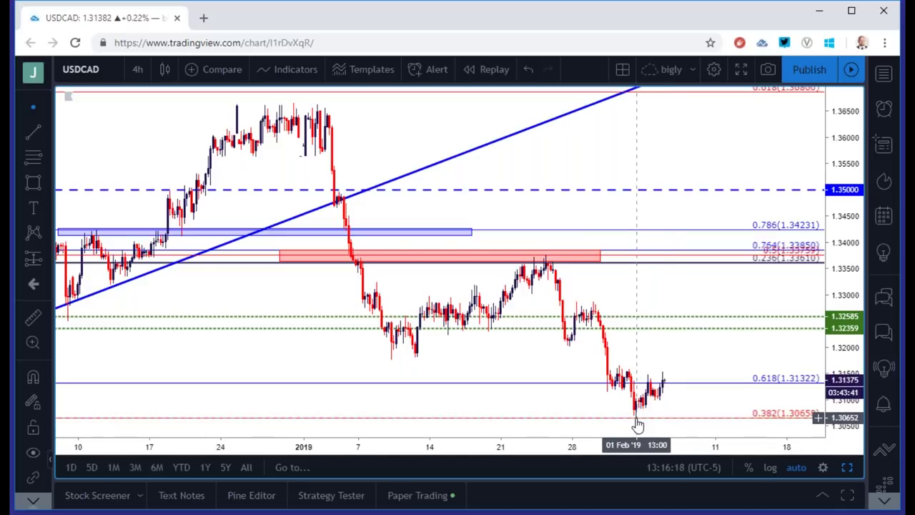
{"action": "scroll", "coordinate": [636, 416], "scroll_direction": "down", "scroll_amount": 3}
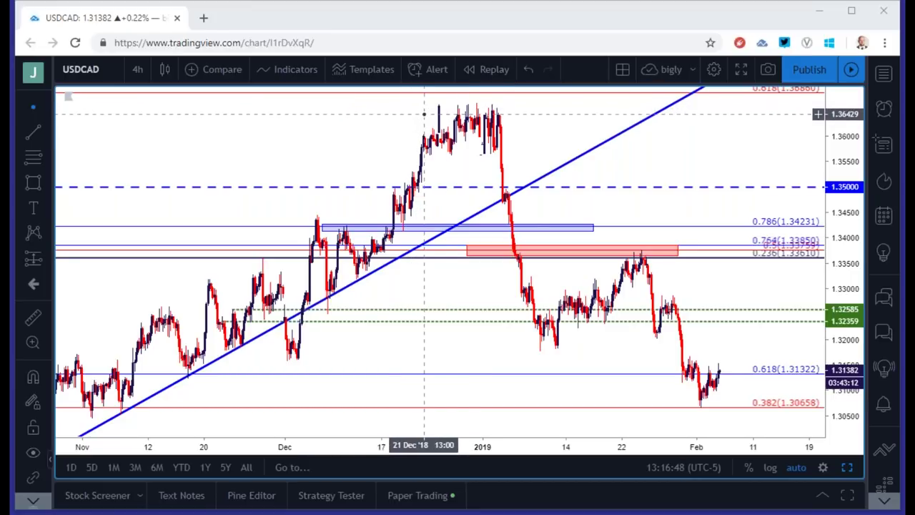
{"action": "scroll", "coordinate": [426, 114], "scroll_direction": "down", "scroll_amount": 2}
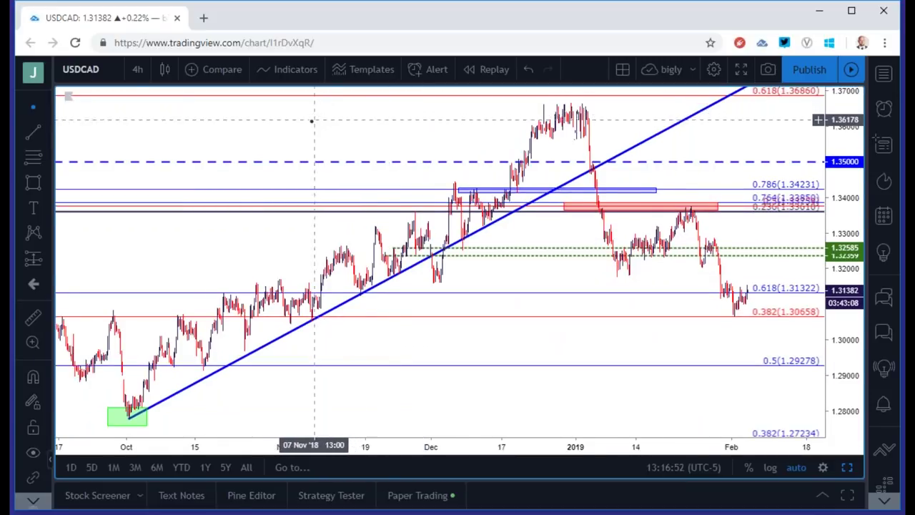
{"action": "scroll", "coordinate": [311, 122], "scroll_direction": "up", "scroll_amount": 1}
{"action": "left_click_drag", "start_coordinate": [317, 122], "coordinate": [303, 121]}
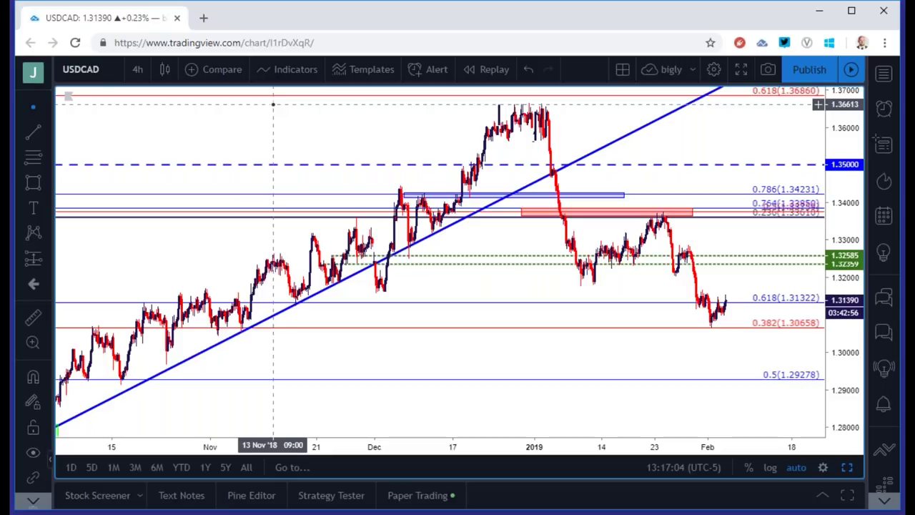
Step: Return USDCAD to daily candles, zoomed to the 2018–2019 range
{"action": "left_click", "coordinate": [137, 69]}
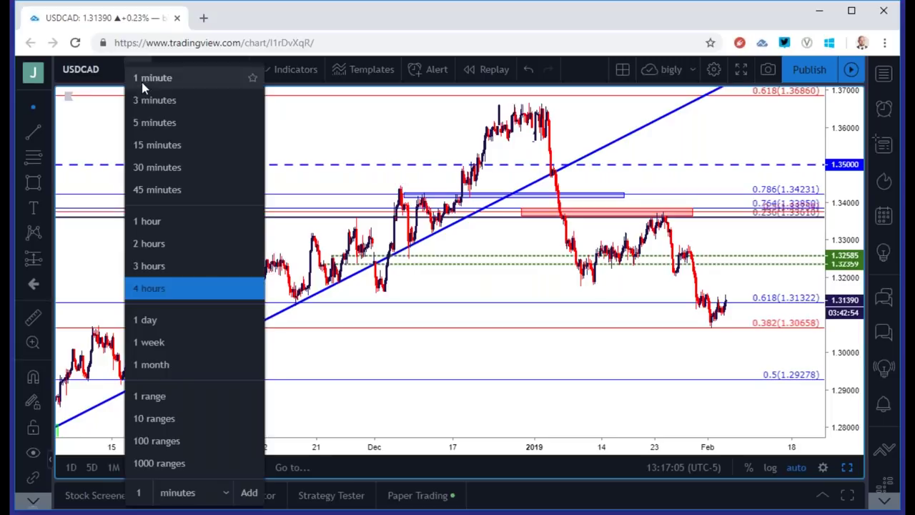
{"action": "left_click", "coordinate": [198, 316]}
{"action": "scroll", "coordinate": [287, 295], "scroll_direction": "up", "scroll_amount": 3}
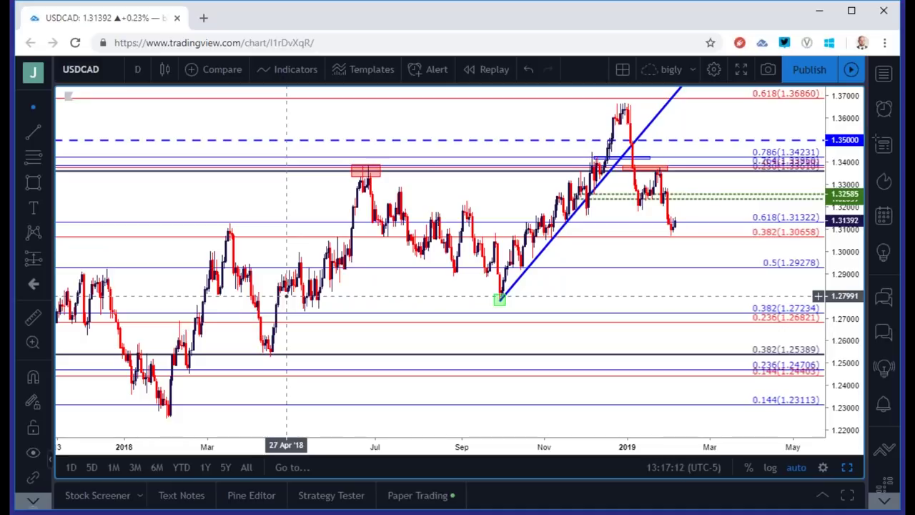
Step: Load the USDJPY chart
{"action": "left_click", "coordinate": [97, 77]}
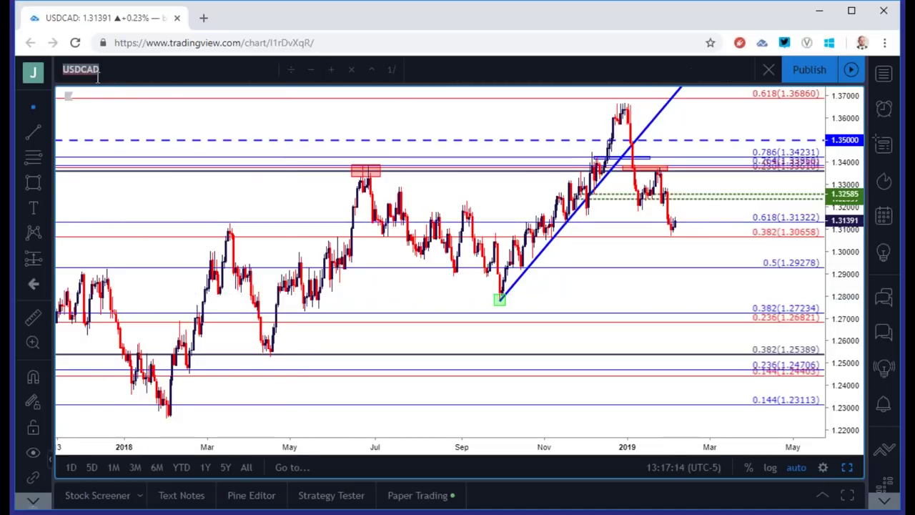
{"action": "type", "text": "USDJPY"}
{"action": "key", "text": "Return"}
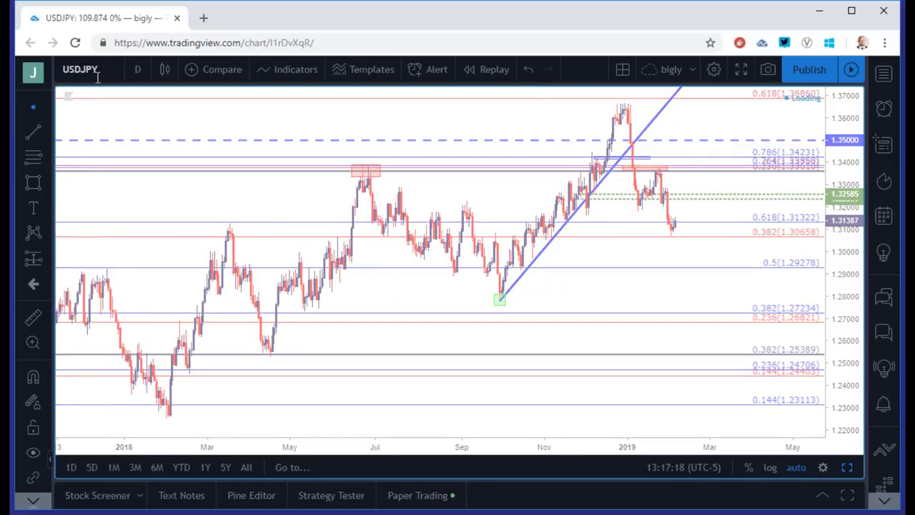
Step: Switch USDJPY to 1-hour candles, then settle on the 4-hour interval
{"action": "left_click", "coordinate": [137, 69]}
{"action": "left_click", "coordinate": [161, 219]}
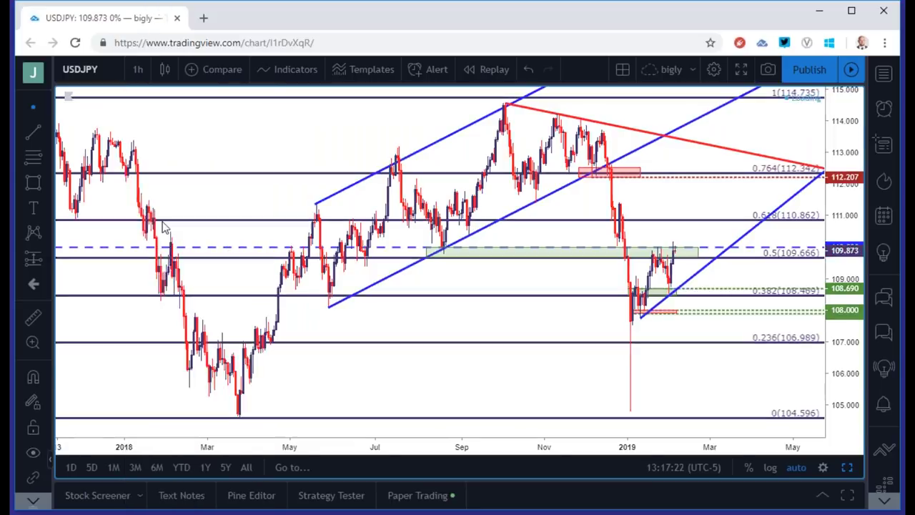
{"action": "left_click", "coordinate": [138, 69]}
{"action": "left_click", "coordinate": [158, 287]}
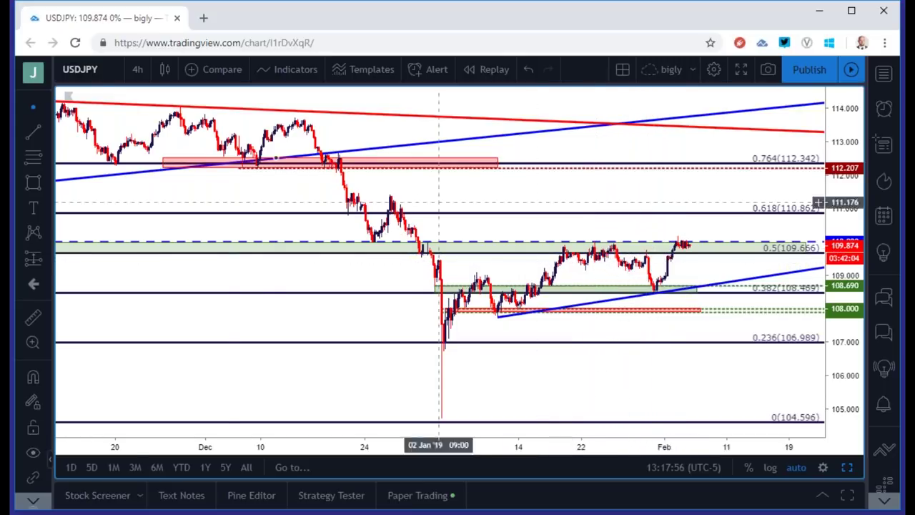
{"action": "left_click", "coordinate": [137, 69]}
{"action": "left_click", "coordinate": [148, 321]}
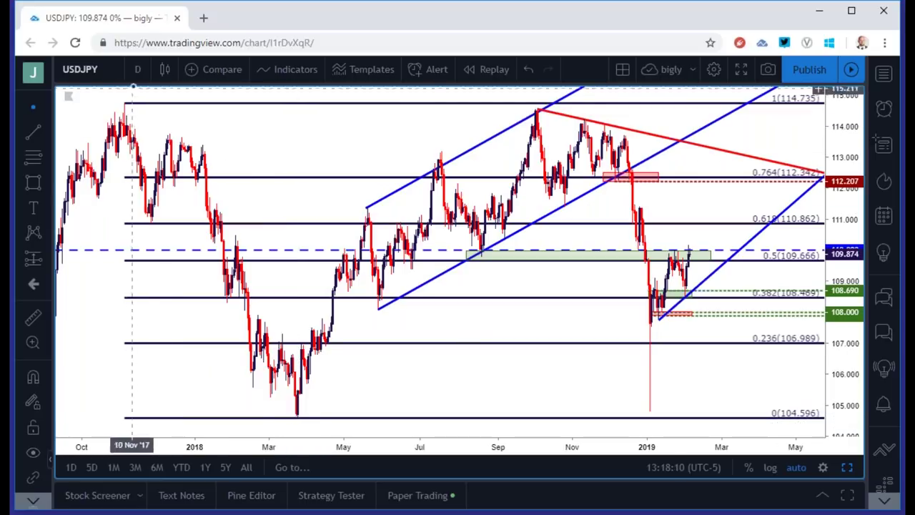
{"action": "left_click", "coordinate": [137, 69]}
{"action": "left_click", "coordinate": [152, 288]}
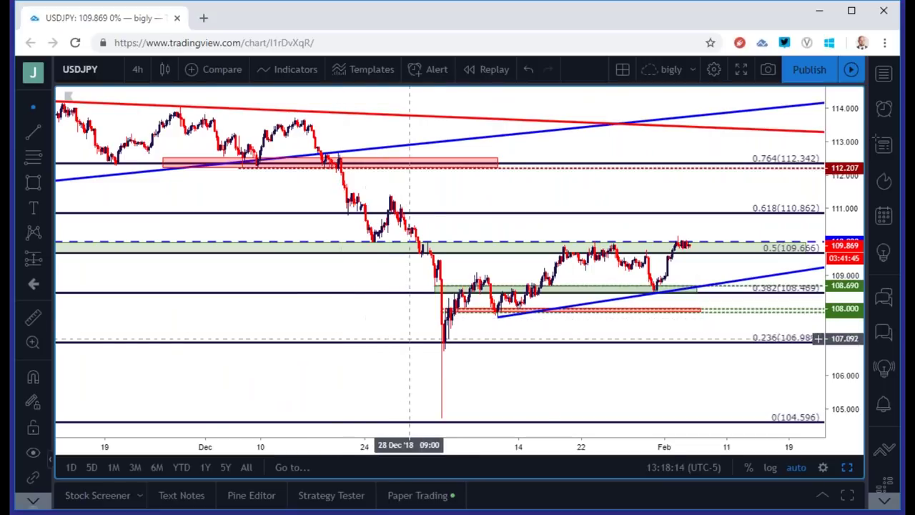
{"action": "scroll", "coordinate": [361, 347], "scroll_direction": "up", "scroll_amount": 5}
{"action": "scroll", "coordinate": [362, 347], "scroll_direction": "down", "scroll_amount": 3}
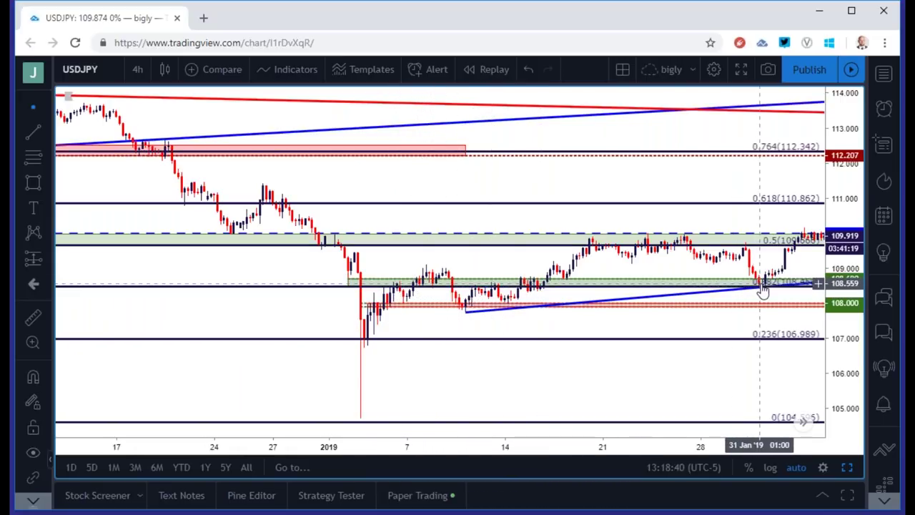
Step: Pan and zoom the USDJPY 4-hour chart through 11 Feb and the latest bars, then open symbol search
{"action": "left_click_drag", "start_coordinate": [744, 322], "coordinate": [640, 327]}
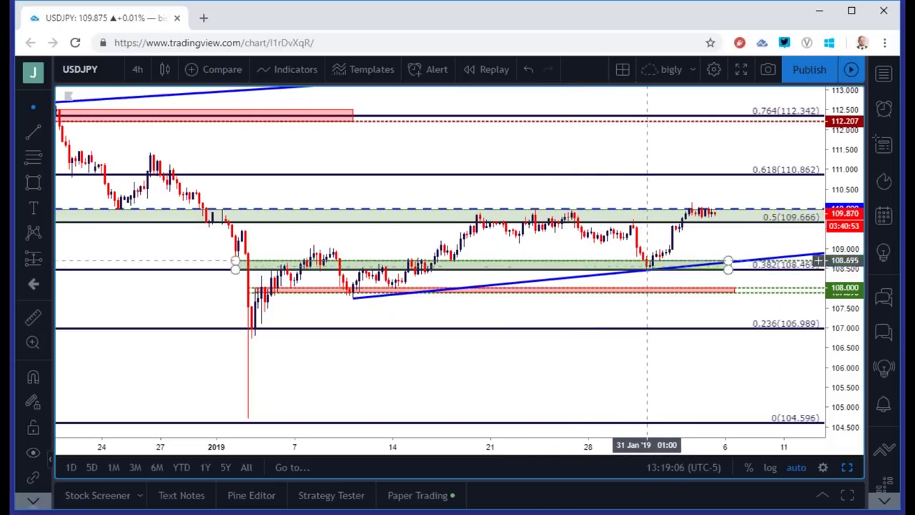
{"action": "scroll", "coordinate": [574, 282], "scroll_direction": "up", "scroll_amount": 1}
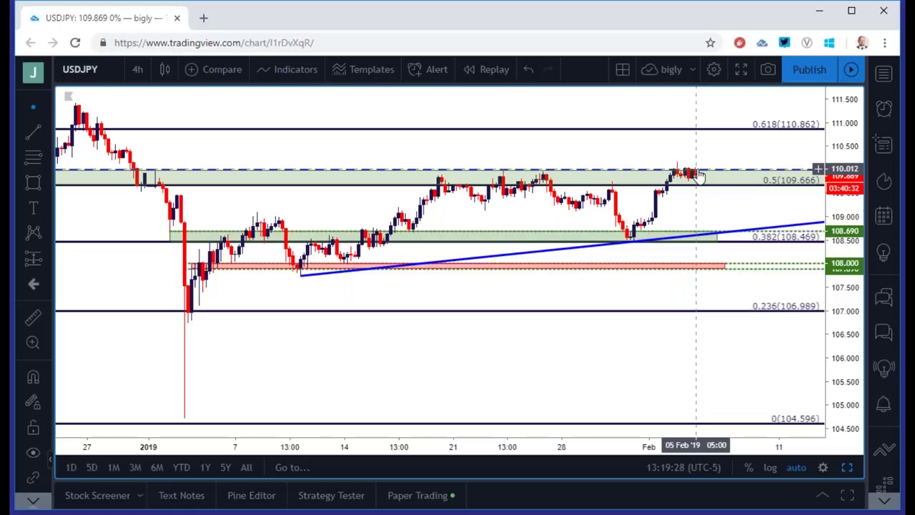
{"action": "scroll", "coordinate": [701, 176], "scroll_direction": "down", "scroll_amount": 2}
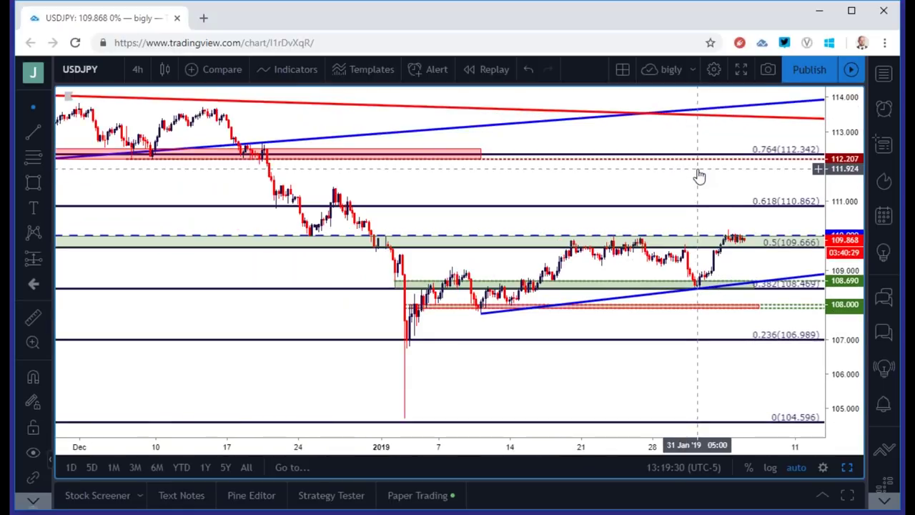
{"action": "left_click_drag", "start_coordinate": [700, 173], "coordinate": [676, 186]}
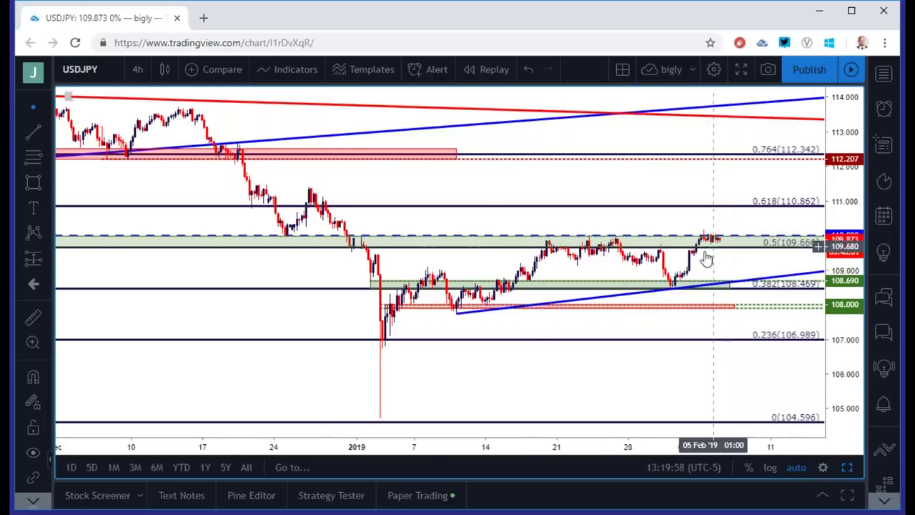
{"action": "scroll", "coordinate": [720, 248], "scroll_direction": "down", "scroll_amount": 3}
{"action": "left_click", "coordinate": [111, 72]}
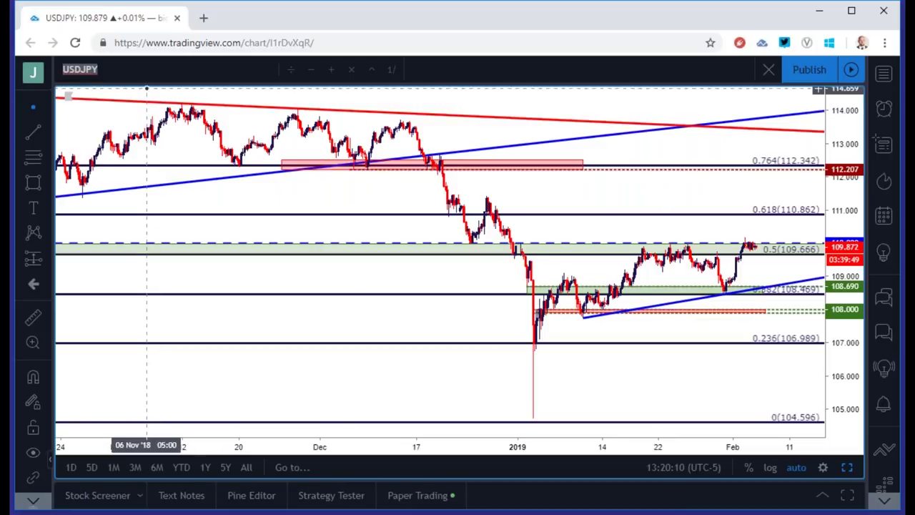
Step: Load the FX_IDC:AUDUSD chart by searching for AUDUSD
{"action": "type", "text": "AUDUSD"}
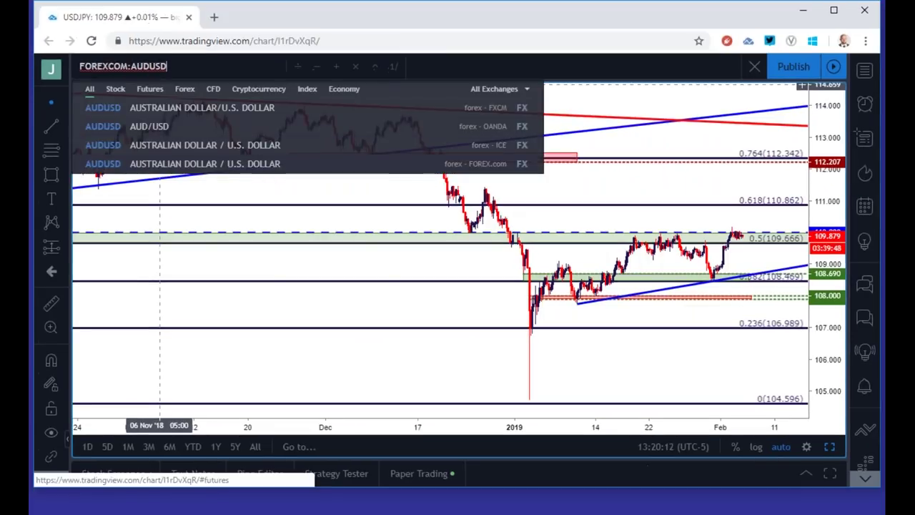
{"action": "key", "text": "Down"}
{"action": "key", "text": "Return"}
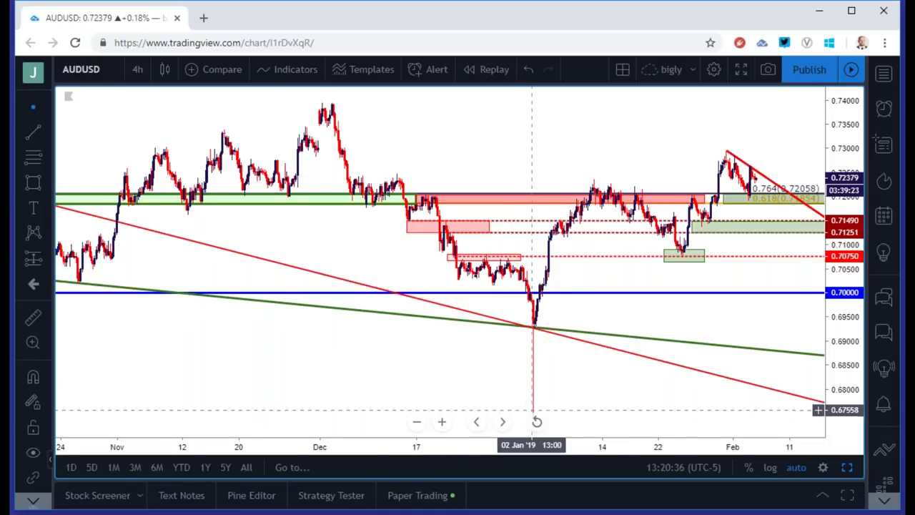
{"action": "left_click", "coordinate": [536, 422]}
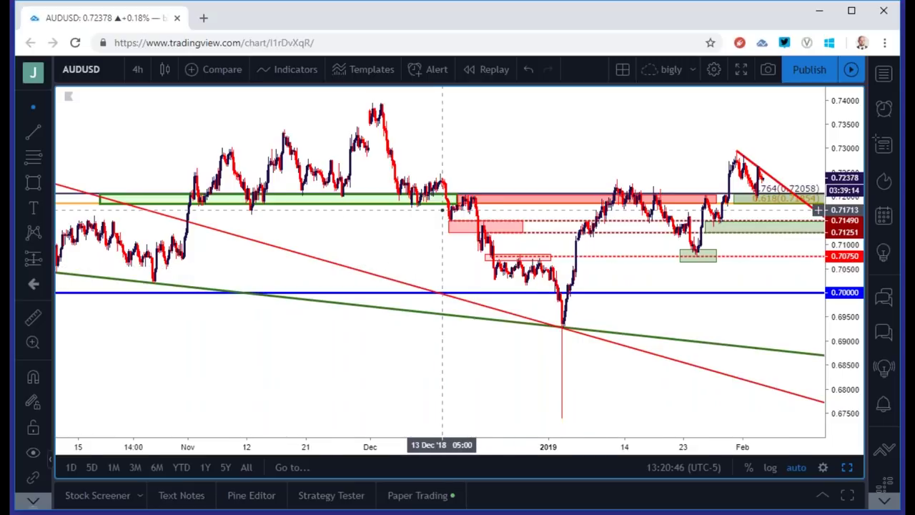
{"action": "scroll", "coordinate": [438, 214], "scroll_direction": "up", "scroll_amount": 3}
{"action": "scroll", "coordinate": [438, 213], "scroll_direction": "up", "scroll_amount": 1}
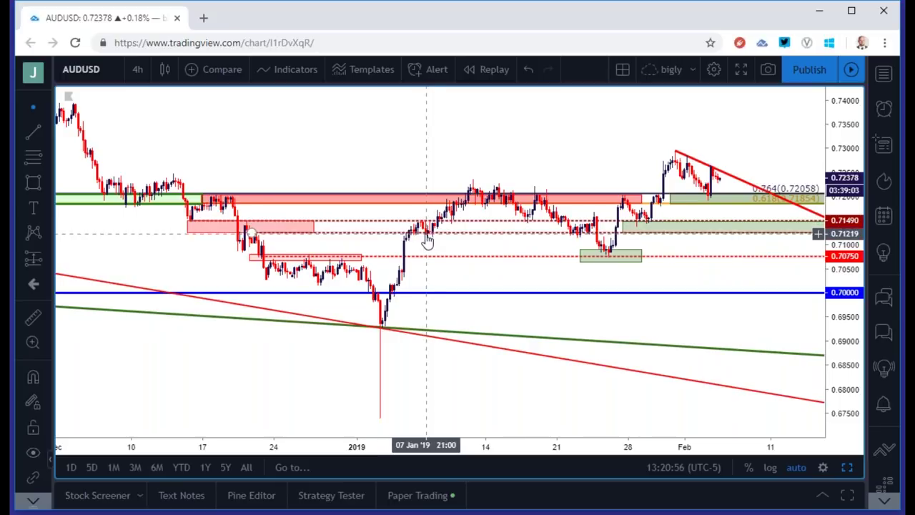
{"action": "left_click", "coordinate": [501, 204]}
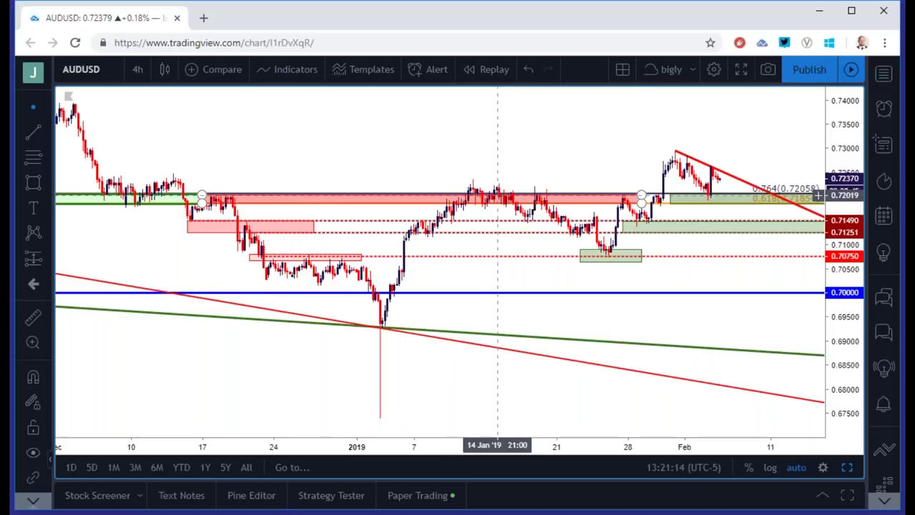
{"action": "scroll", "coordinate": [570, 200], "scroll_direction": "down", "scroll_amount": 5}
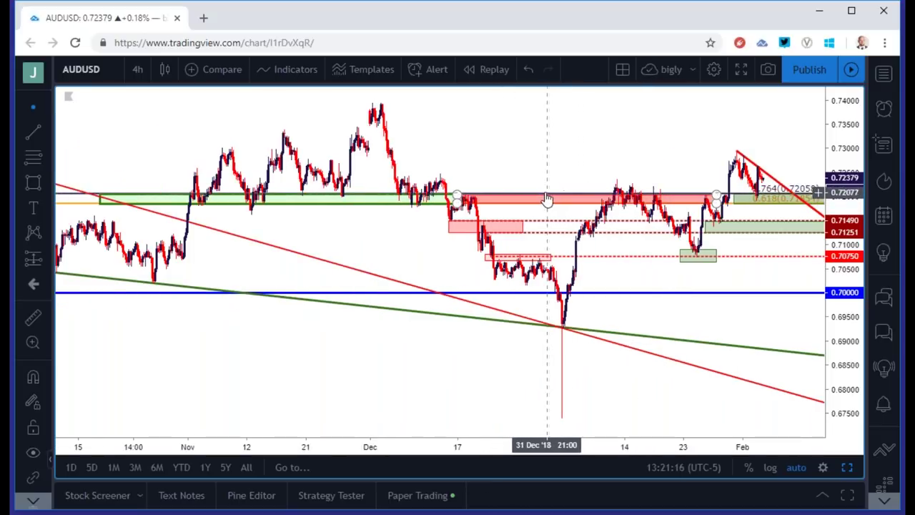
{"action": "scroll", "coordinate": [533, 188], "scroll_direction": "down", "scroll_amount": 4}
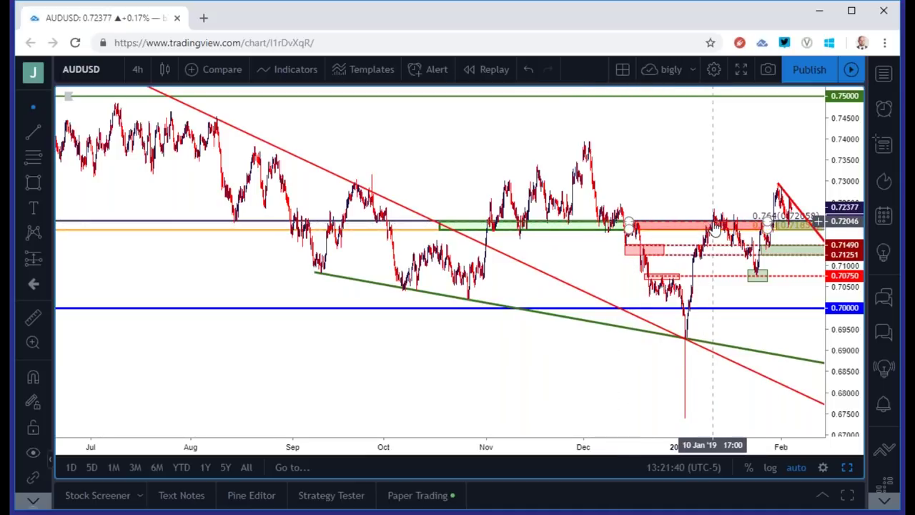
{"action": "scroll", "coordinate": [715, 229], "scroll_direction": "up", "scroll_amount": 5}
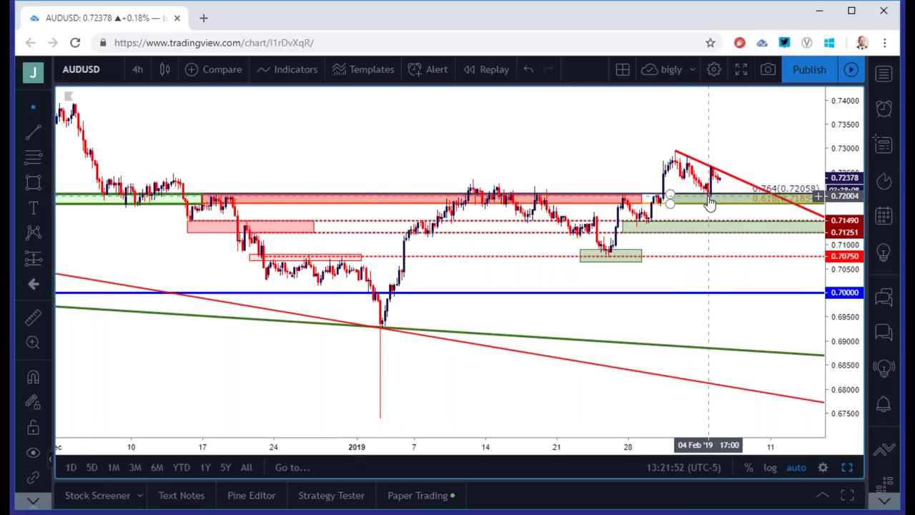
Step: Switch AUDUSD to 2-hour candles, zoom in, then settle on 1-hour candles
{"action": "left_click", "coordinate": [138, 71]}
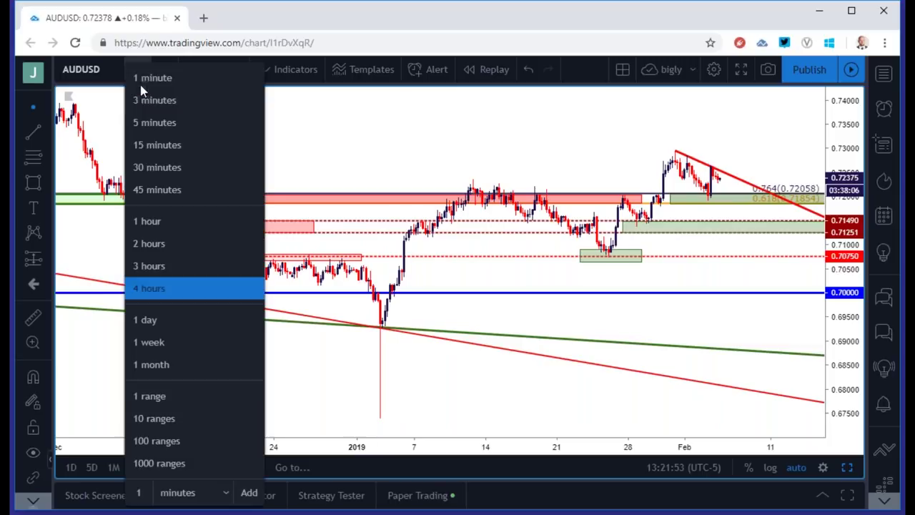
{"action": "left_click", "coordinate": [159, 242]}
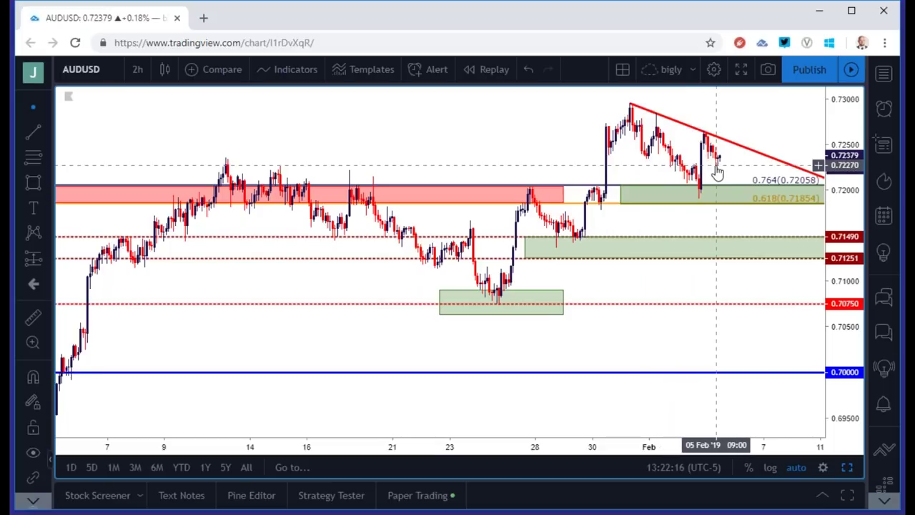
{"action": "scroll", "coordinate": [715, 173], "scroll_direction": "up", "scroll_amount": 2}
{"action": "left_click", "coordinate": [138, 69]}
{"action": "left_click", "coordinate": [161, 221]}
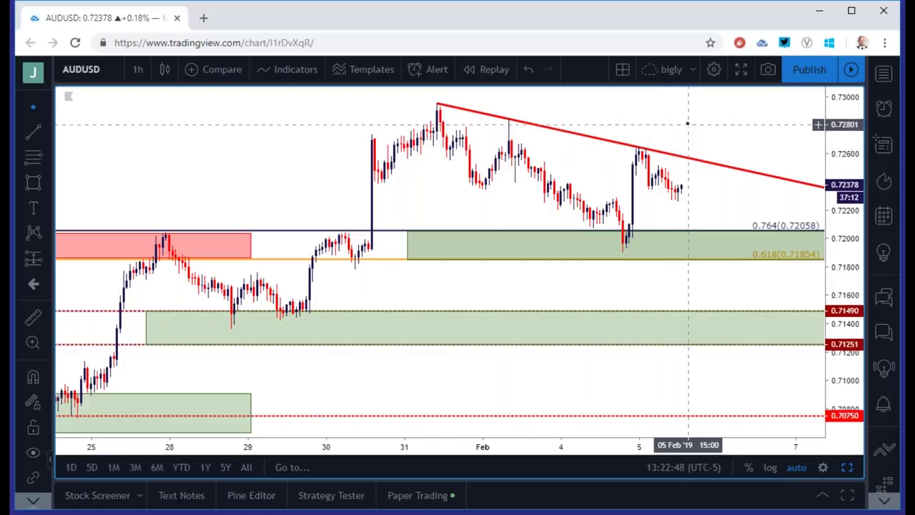
Step: Open and close Chart Settings, then load the FX_IDC:NZDUSD chart
{"action": "double_click", "coordinate": [679, 204]}
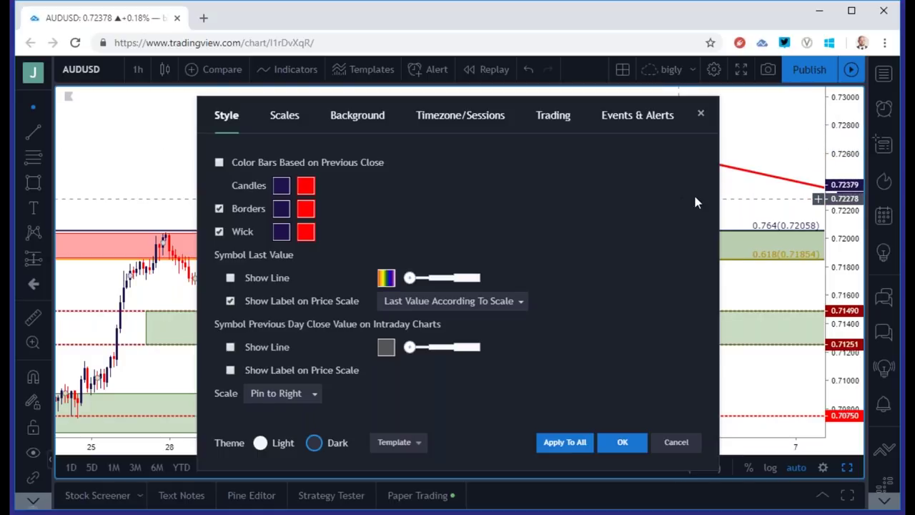
{"action": "left_click", "coordinate": [702, 118]}
{"action": "scroll", "coordinate": [494, 214], "scroll_direction": "down", "scroll_amount": 5}
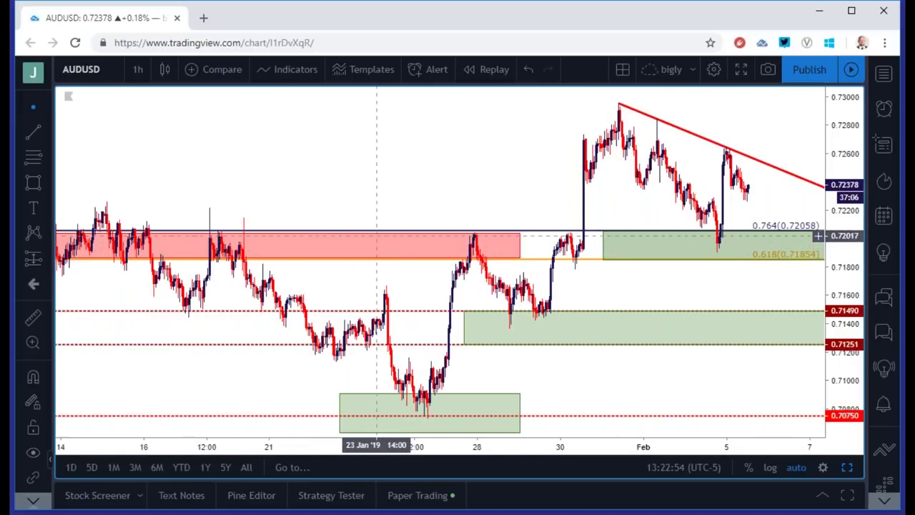
{"action": "left_click", "coordinate": [112, 75]}
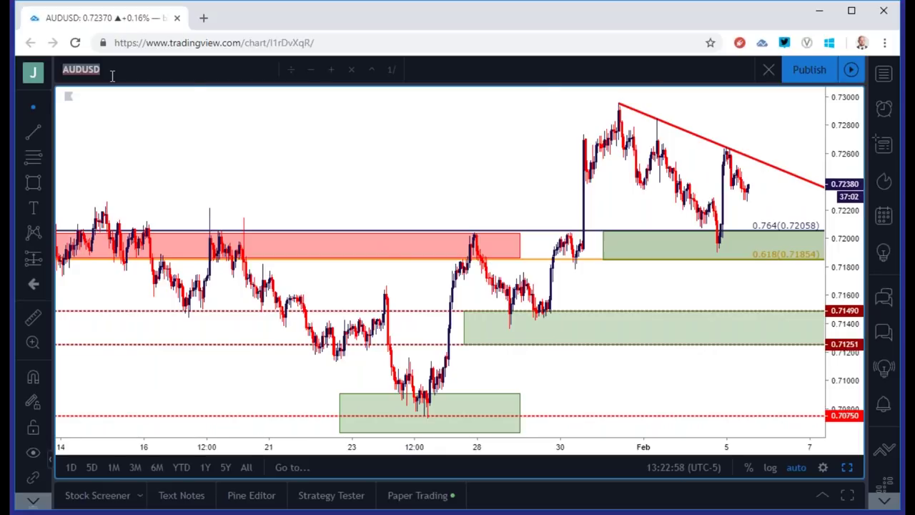
{"action": "type", "text": "NZD"}
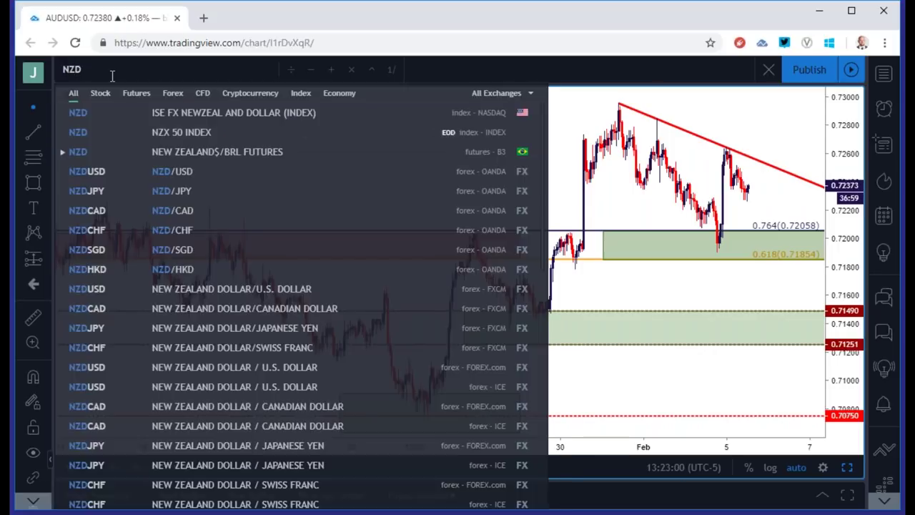
{"action": "type", "text": "USD"}
{"action": "key", "text": "Down"}
{"action": "key", "text": "Down"}
{"action": "key", "text": "Down"}
{"action": "key", "text": "Down"}
{"action": "key", "text": "Return"}
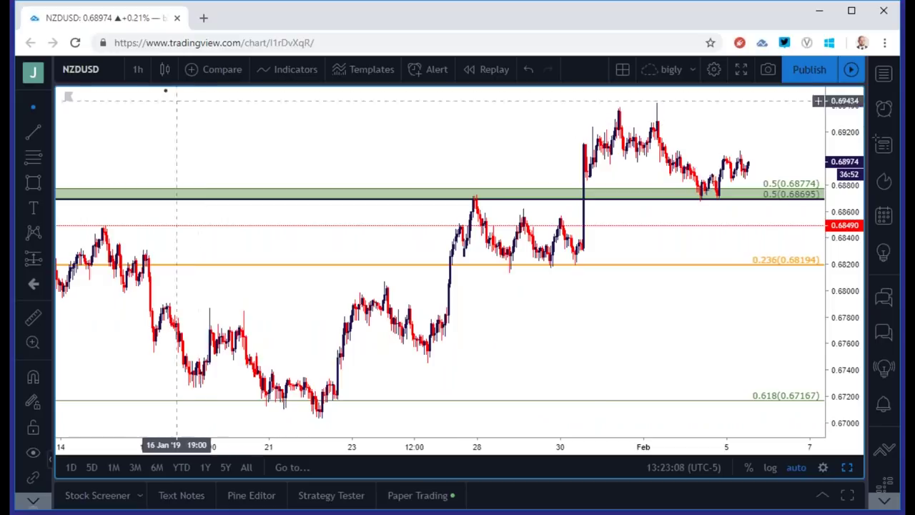
Step: View NZDUSD on daily candles, zoom in, then switch to 4-hour candles
{"action": "left_click", "coordinate": [138, 69]}
{"action": "left_click", "coordinate": [173, 322]}
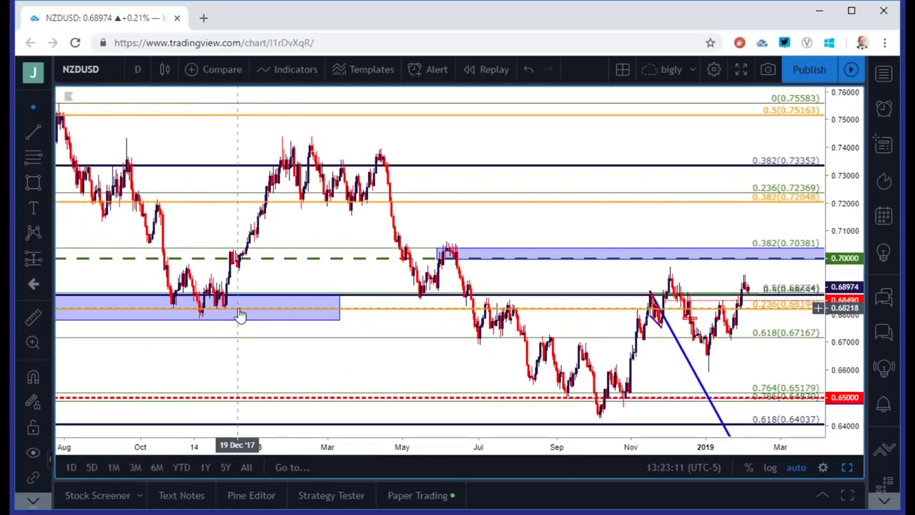
{"action": "scroll", "coordinate": [241, 317], "scroll_direction": "up", "scroll_amount": 3}
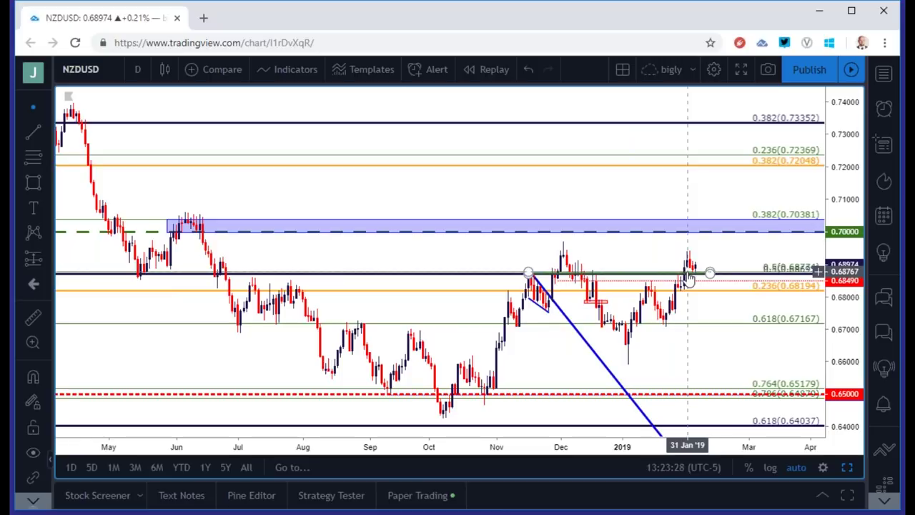
{"action": "left_click", "coordinate": [138, 69]}
{"action": "left_click", "coordinate": [152, 293]}
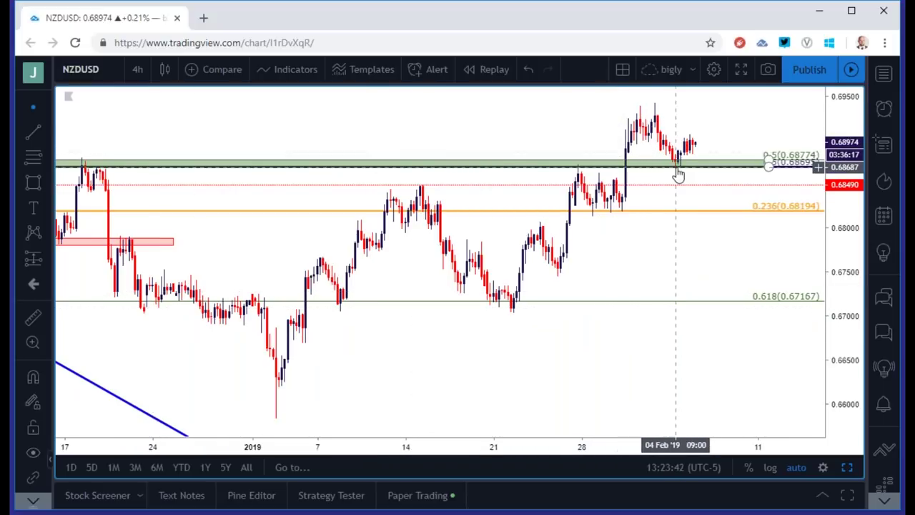
Step: Put NZDUSD on 1-hour candles and nudge the black support line up along the green 0.5 zone
{"action": "left_click", "coordinate": [139, 70]}
{"action": "left_click", "coordinate": [164, 218]}
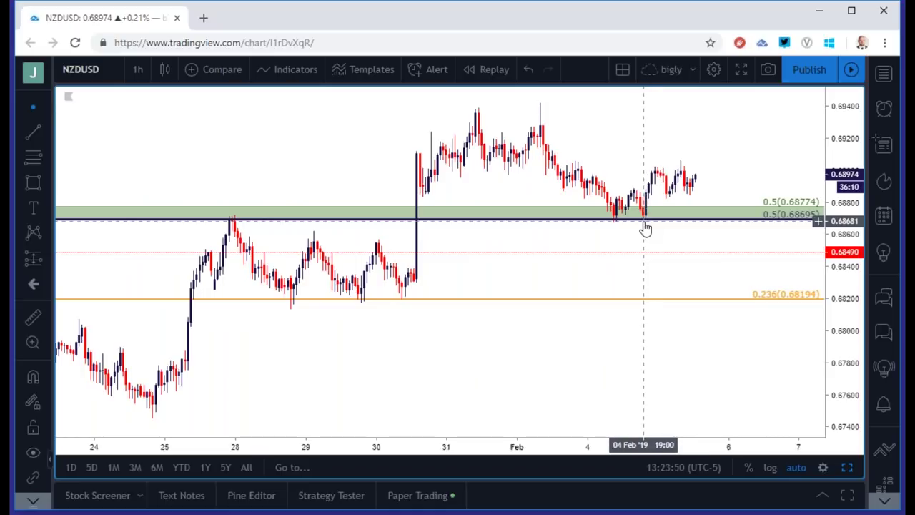
{"action": "left_click_drag", "start_coordinate": [644, 223], "coordinate": [666, 222]}
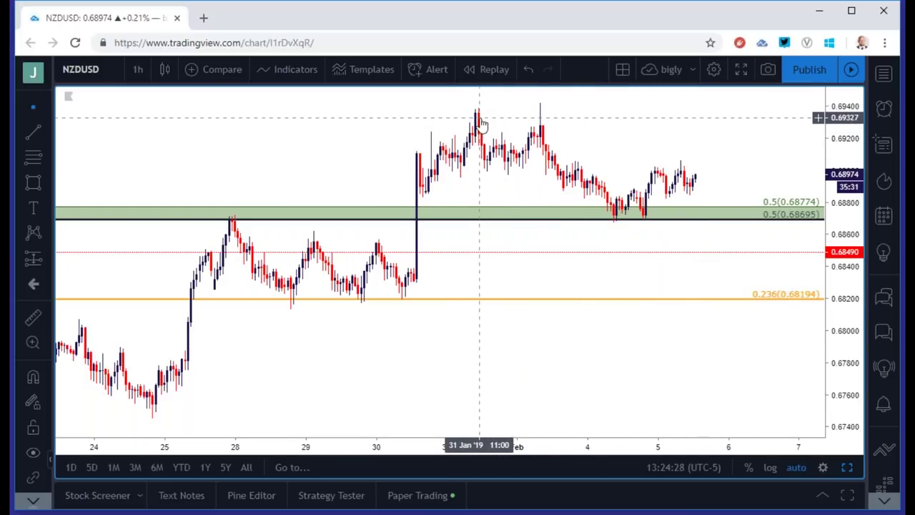
{"action": "scroll", "coordinate": [479, 118], "scroll_direction": "down", "scroll_amount": 3}
{"action": "scroll", "coordinate": [477, 122], "scroll_direction": "down", "scroll_amount": 2}
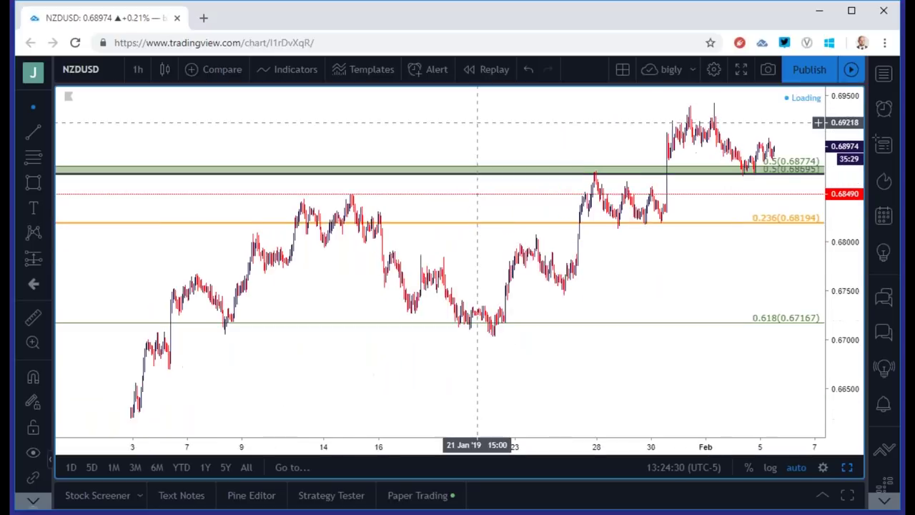
{"action": "scroll", "coordinate": [477, 122], "scroll_direction": "up", "scroll_amount": 3}
{"action": "scroll", "coordinate": [477, 122], "scroll_direction": "up", "scroll_amount": 2}
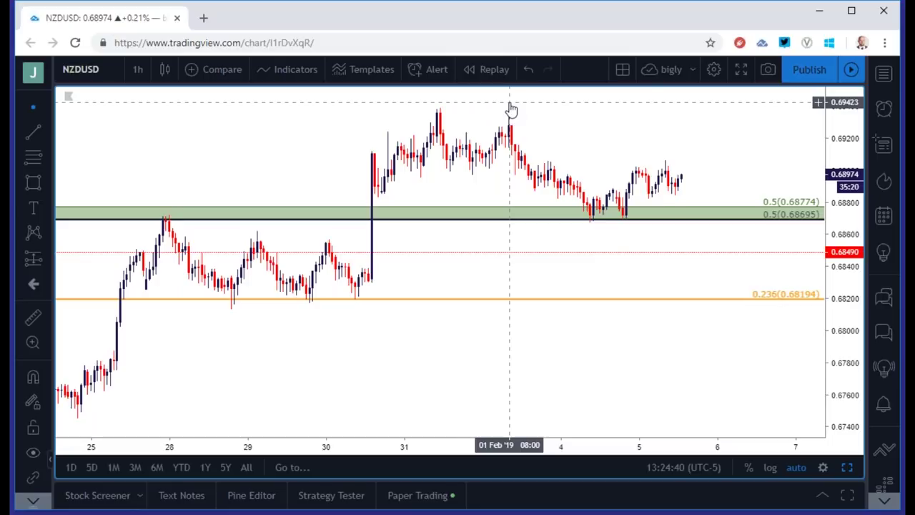
{"action": "left_click", "coordinate": [134, 69]}
{"action": "left_click", "coordinate": [150, 287]}
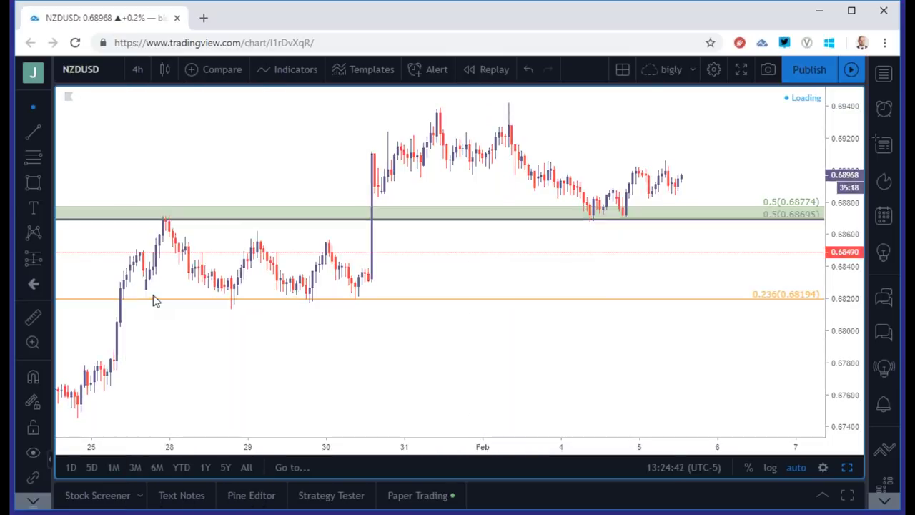
{"action": "scroll", "coordinate": [273, 261], "scroll_direction": "down", "scroll_amount": 4}
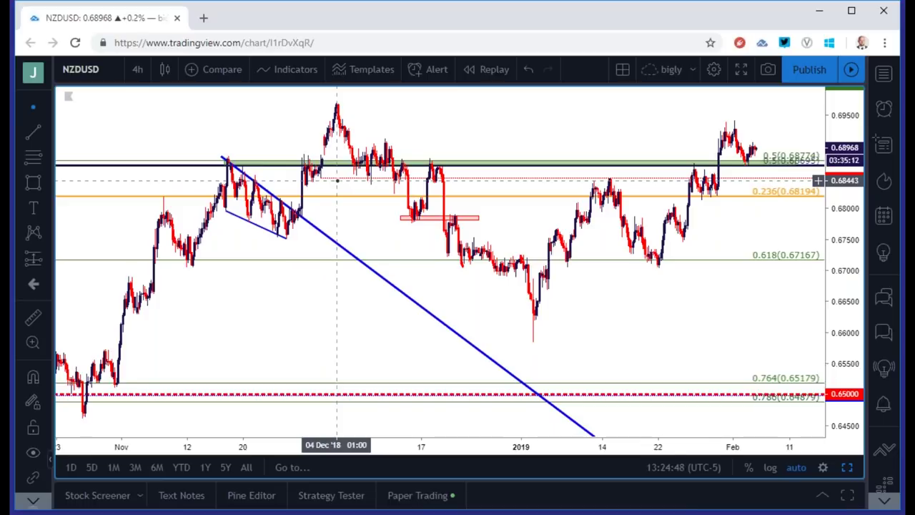
{"action": "scroll", "coordinate": [336, 180], "scroll_direction": "up", "scroll_amount": 5}
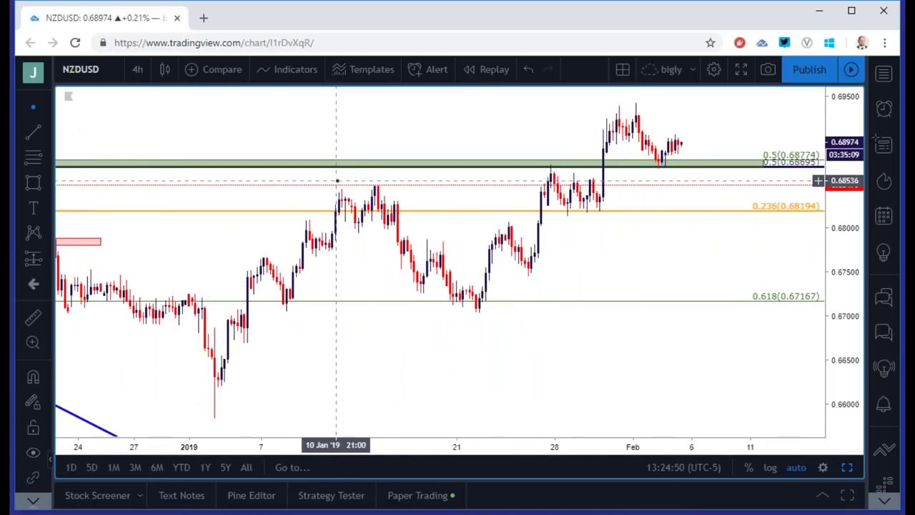
{"action": "scroll", "coordinate": [337, 181], "scroll_direction": "up", "scroll_amount": 3}
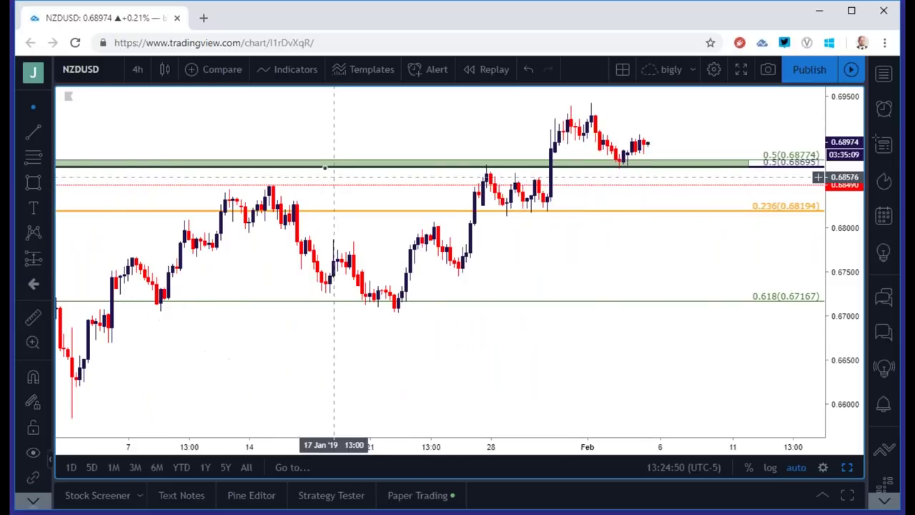
{"action": "left_click", "coordinate": [139, 72]}
{"action": "left_click", "coordinate": [148, 226]}
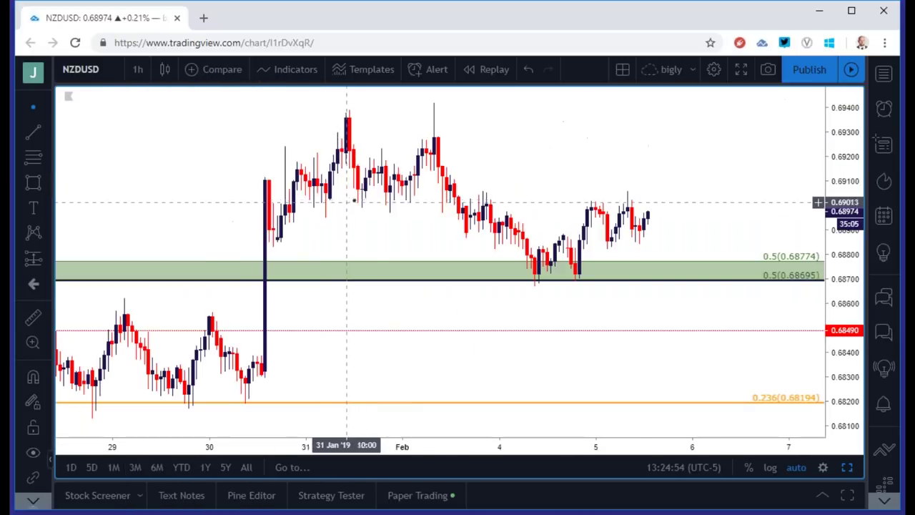
{"action": "scroll", "coordinate": [338, 200], "scroll_direction": "down", "scroll_amount": 3}
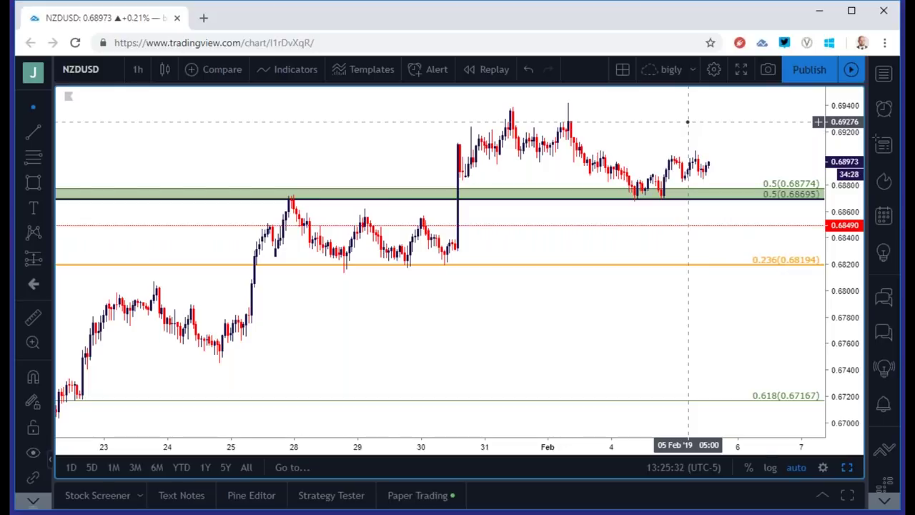
Step: Load the USDCHF chart
{"action": "left_click", "coordinate": [114, 70]}
{"action": "type", "text": "USDCHF"}
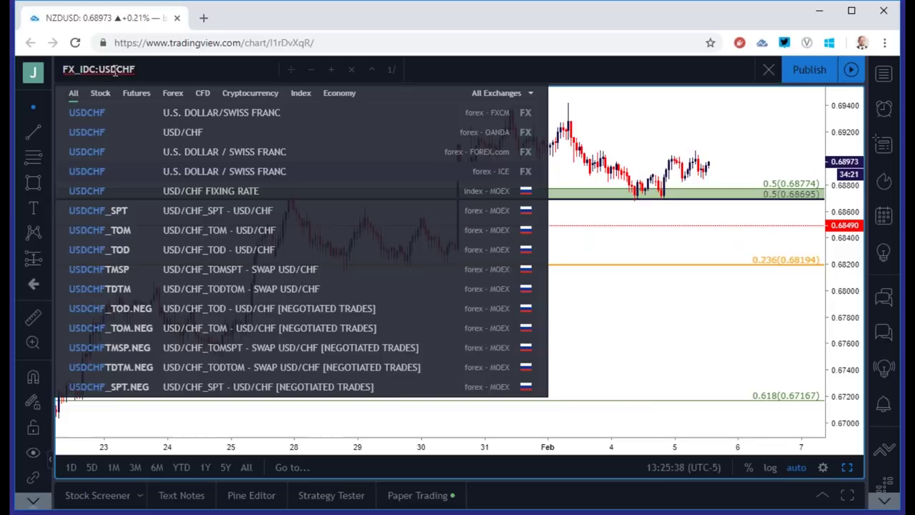
{"action": "key", "text": "Return"}
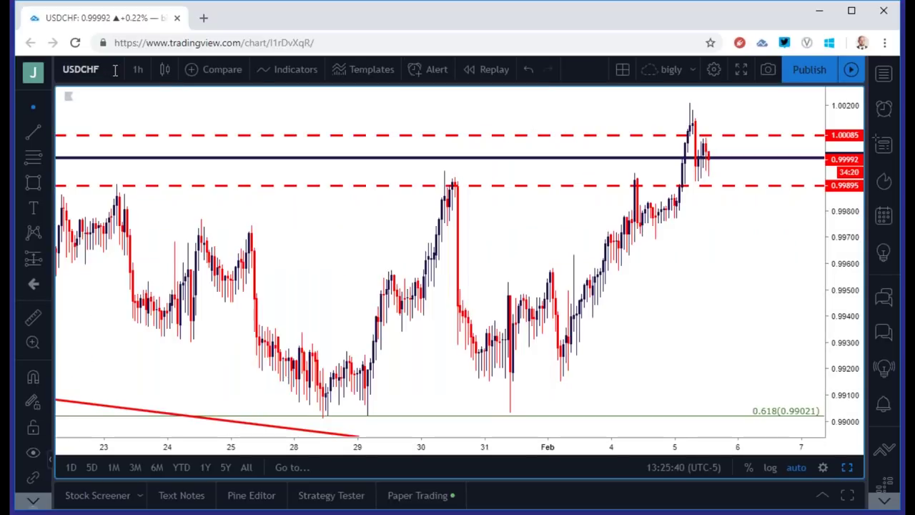
Step: Switch USDCHF to daily candles and nudge the blue support line to 0.97500
{"action": "left_click", "coordinate": [138, 69]}
{"action": "left_click", "coordinate": [138, 318]}
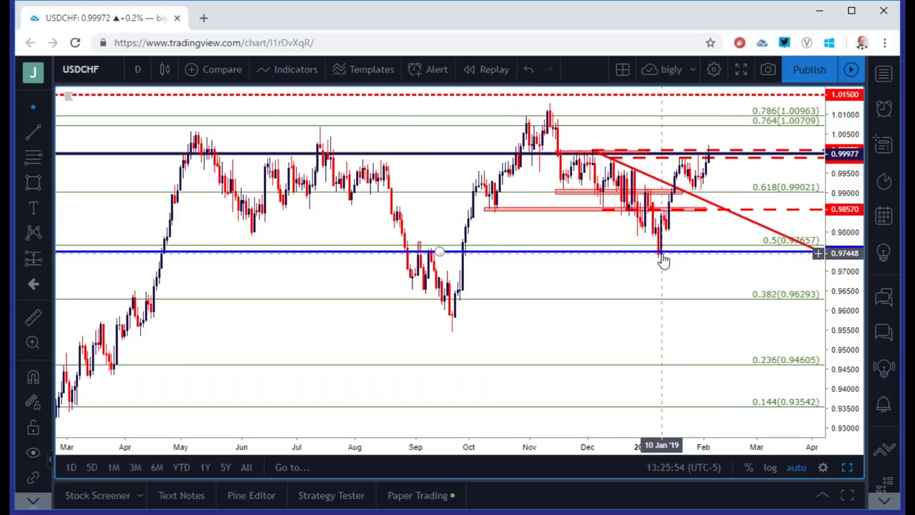
{"action": "left_click_drag", "start_coordinate": [664, 261], "coordinate": [663, 259]}
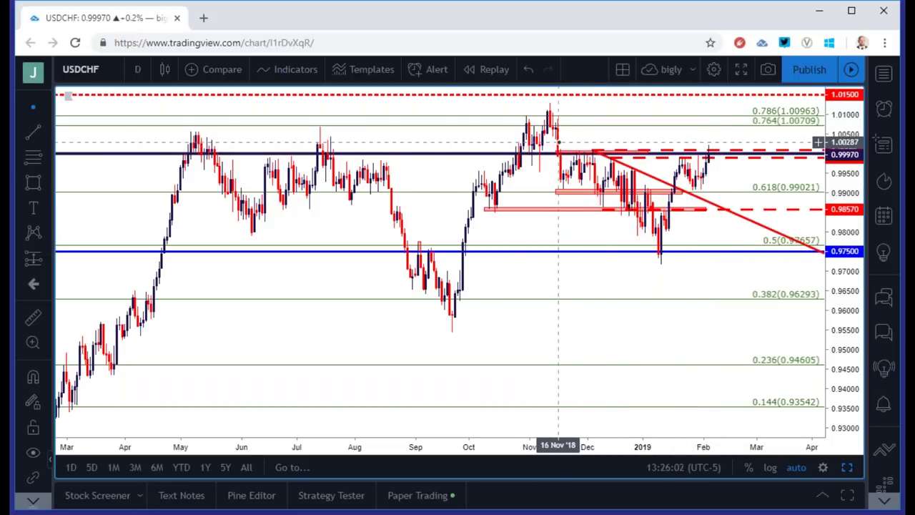
Step: Switch USDCHF to 4-hour candles and zoom the time axis in and out
{"action": "left_click", "coordinate": [138, 70]}
{"action": "left_click", "coordinate": [150, 288]}
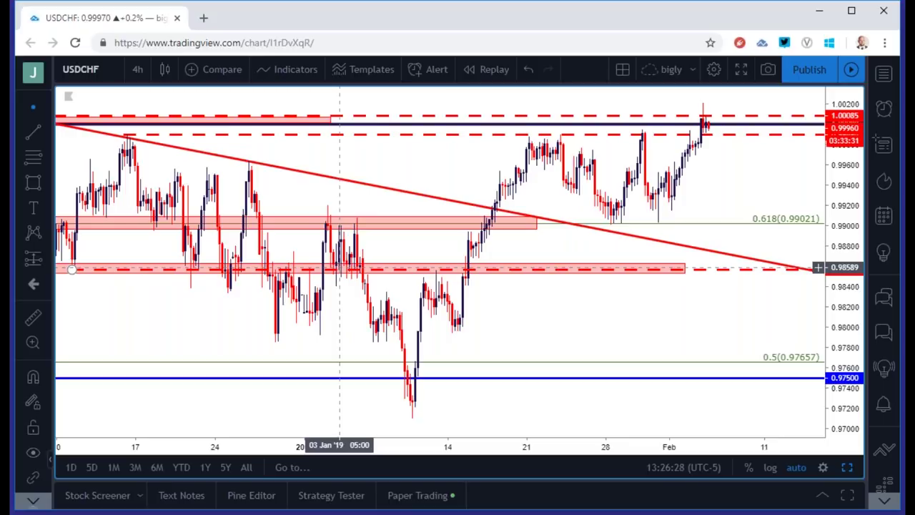
{"action": "scroll", "coordinate": [642, 131], "scroll_direction": "down", "scroll_amount": 3}
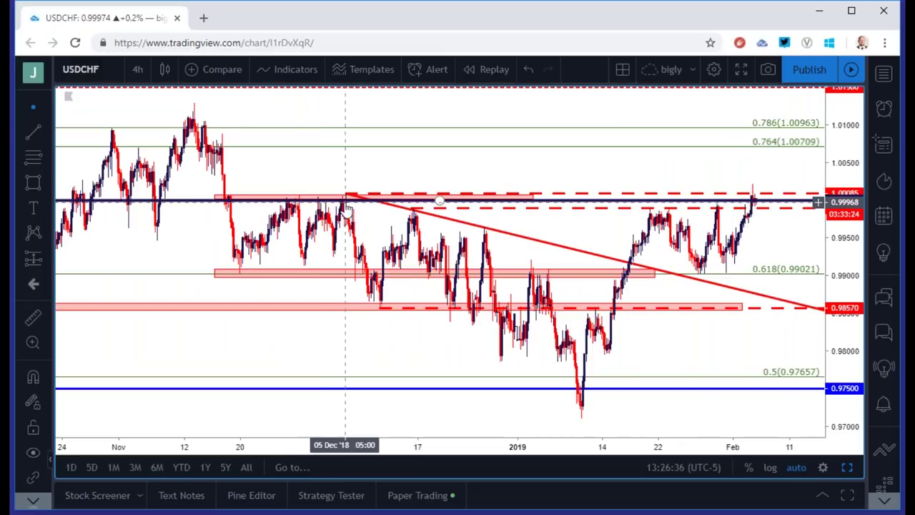
{"action": "scroll", "coordinate": [542, 344], "scroll_direction": "down", "scroll_amount": 1}
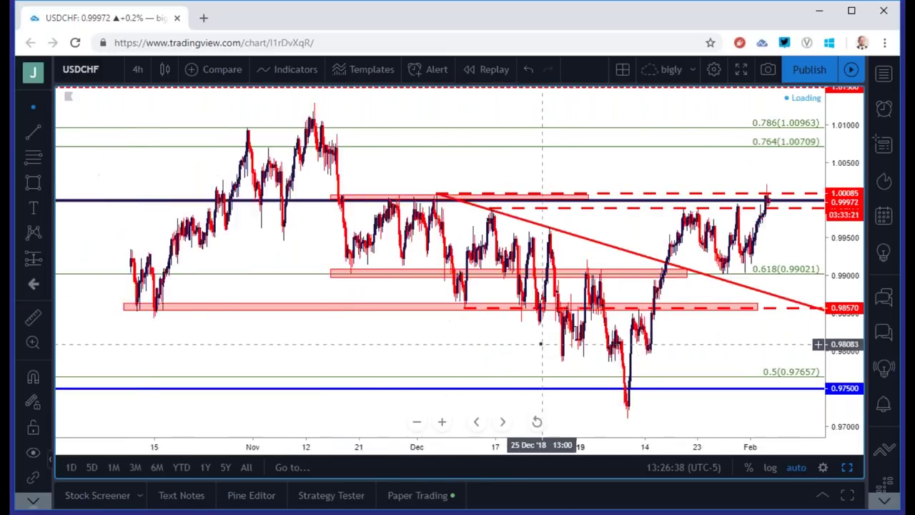
{"action": "scroll", "coordinate": [541, 342], "scroll_direction": "down", "scroll_amount": 1}
{"action": "scroll", "coordinate": [539, 336], "scroll_direction": "up", "scroll_amount": 3}
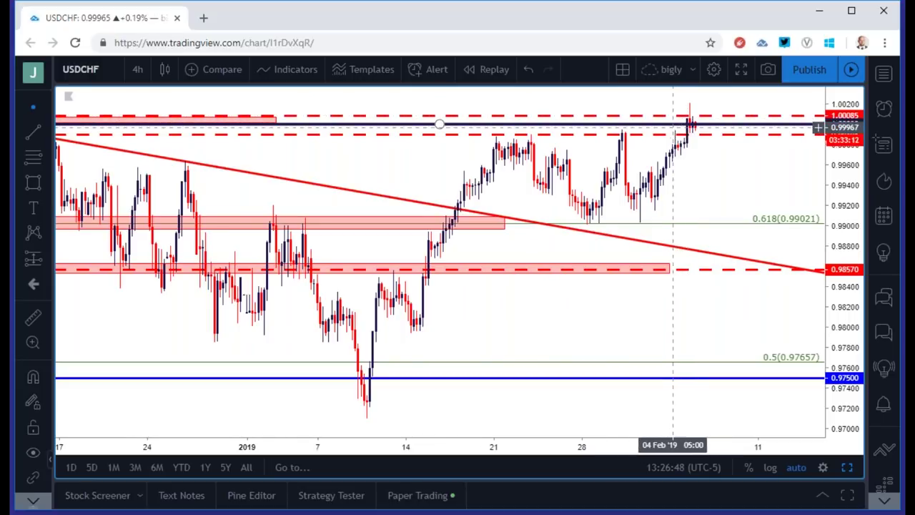
Step: Switch USDCHF to 1-hour candles and zoom out around the 1.00085 resistance band
{"action": "left_click", "coordinate": [137, 70]}
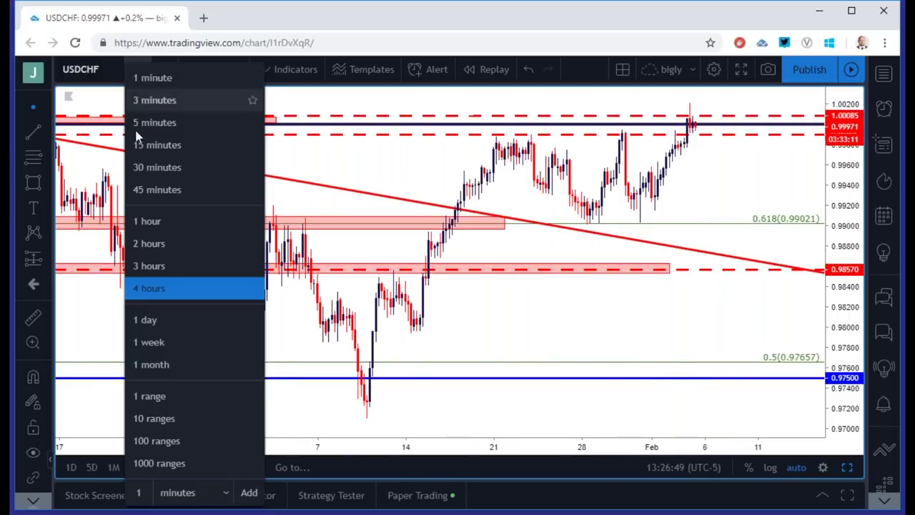
{"action": "left_click", "coordinate": [152, 215]}
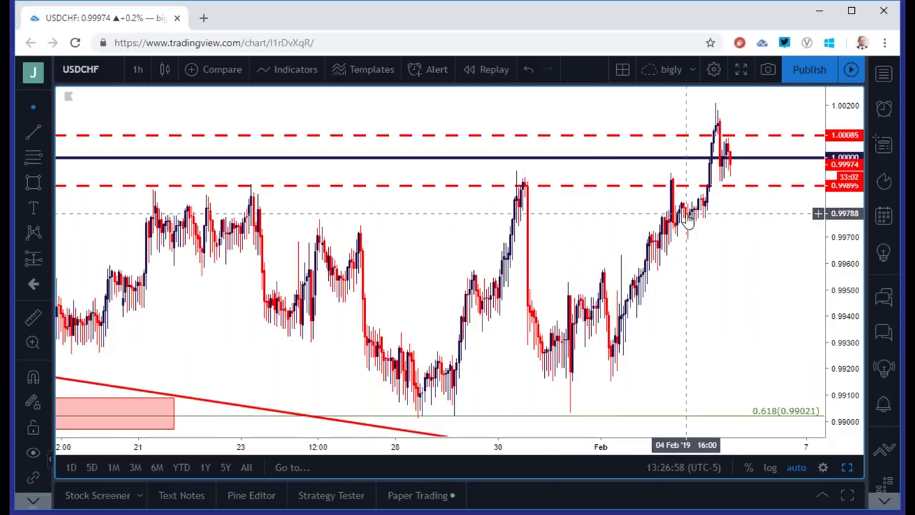
{"action": "scroll", "coordinate": [686, 213], "scroll_direction": "down", "scroll_amount": 3}
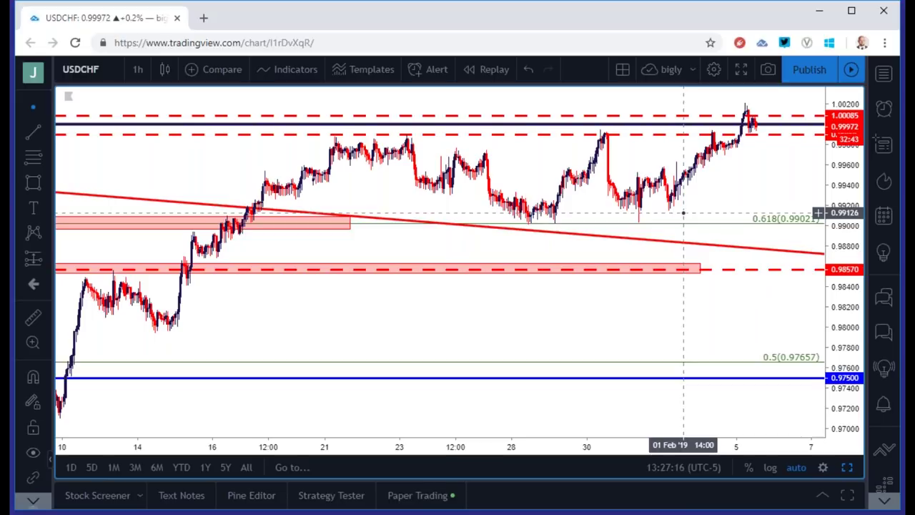
{"action": "scroll", "coordinate": [602, 214], "scroll_direction": "down", "scroll_amount": 5}
Step: Load the SPX500 chart from the first search suggestion
{"action": "left_click", "coordinate": [129, 72]}
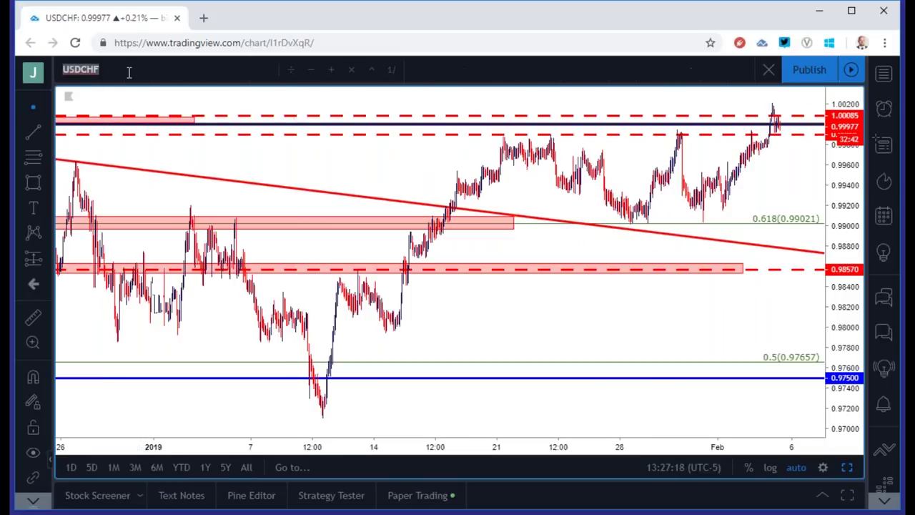
{"action": "type", "text": "SPX500"}
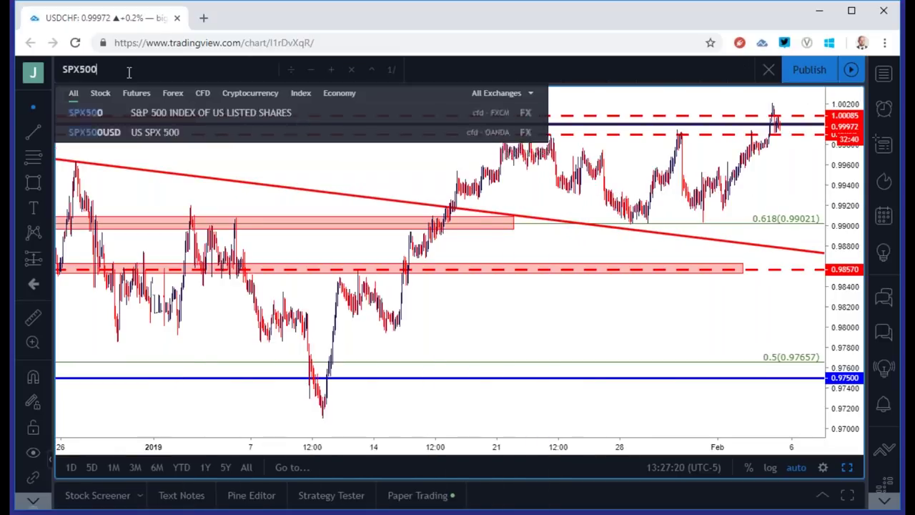
{"action": "key", "text": "Down"}
{"action": "key", "text": "Return"}
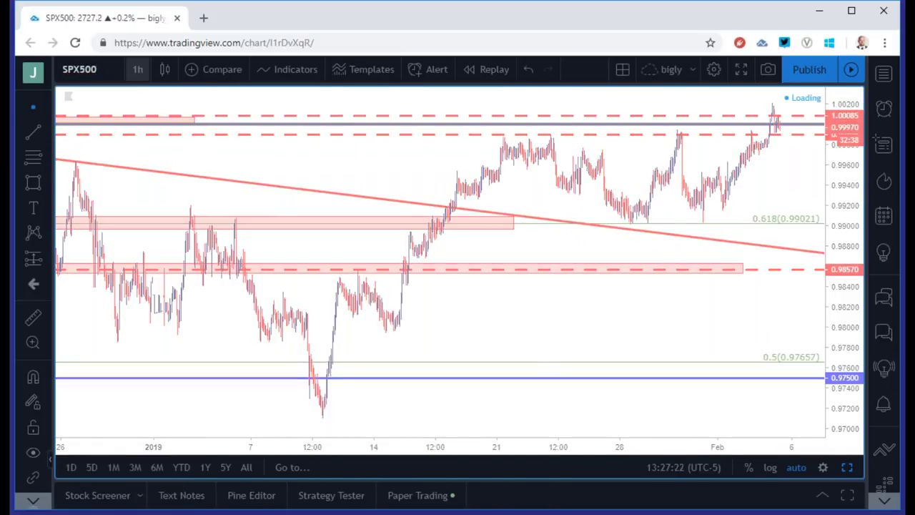
Step: Review SPX500 on daily candles, then show 4-hour candles from late December through February
{"action": "left_click", "coordinate": [138, 70]}
{"action": "left_click", "coordinate": [164, 318]}
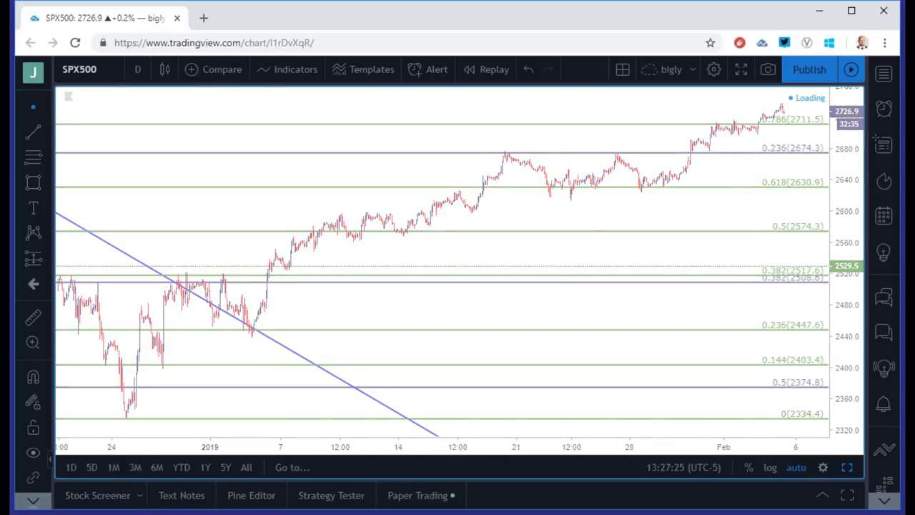
{"action": "scroll", "coordinate": [279, 251], "scroll_direction": "up", "scroll_amount": 6}
{"action": "scroll", "coordinate": [278, 244], "scroll_direction": "up", "scroll_amount": 1}
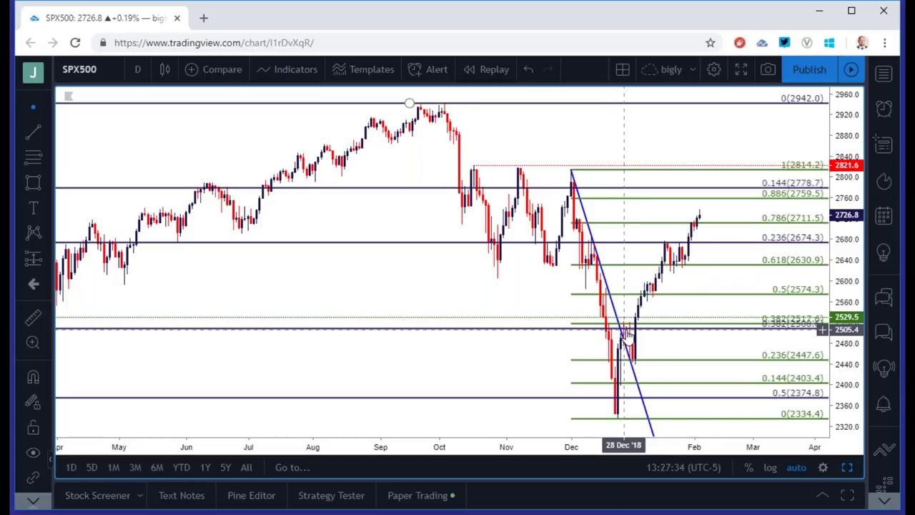
{"action": "scroll", "coordinate": [631, 336], "scroll_direction": "up", "scroll_amount": 4}
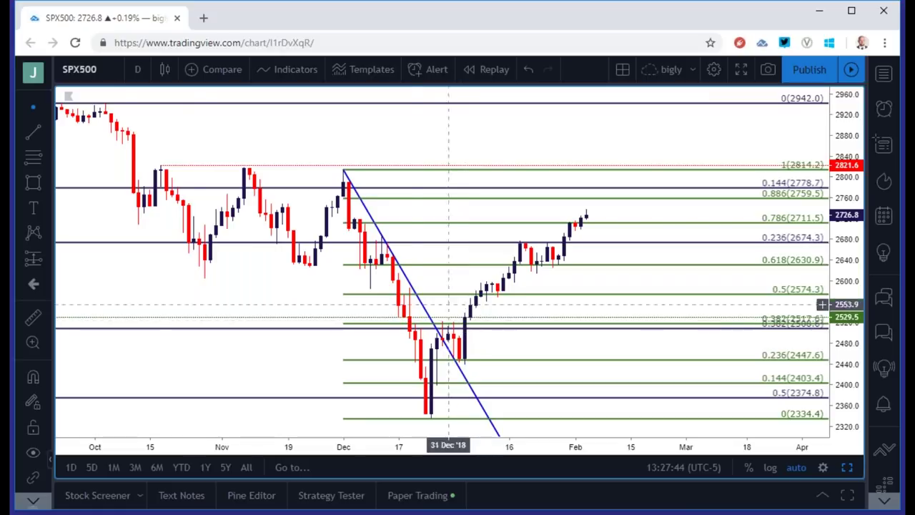
{"action": "left_click", "coordinate": [140, 70]}
{"action": "left_click", "coordinate": [155, 289]}
{"action": "left_click_drag", "start_coordinate": [247, 272], "coordinate": [340, 274]}
{"action": "scroll", "coordinate": [341, 274], "scroll_direction": "down", "scroll_amount": 2}
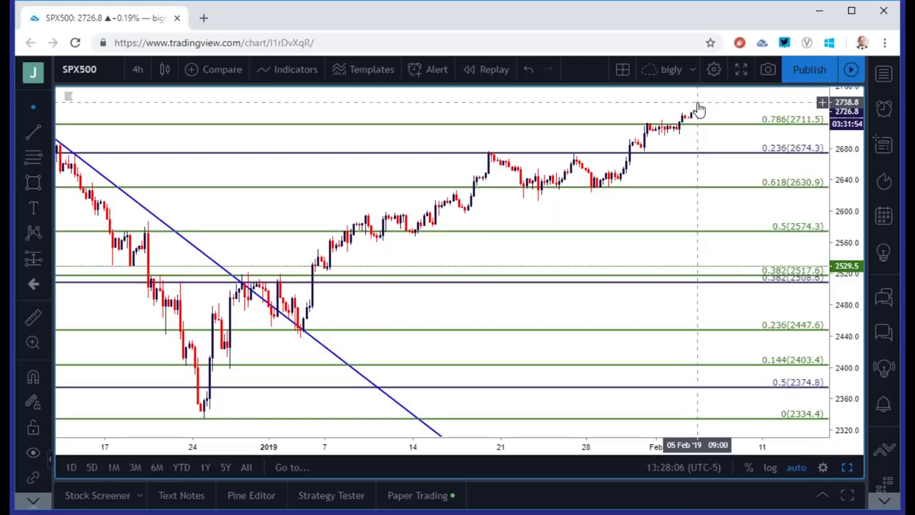
Step: Switch SPX500 to weekly candles and zoom out across its history
{"action": "left_click", "coordinate": [137, 69]}
{"action": "left_click", "coordinate": [164, 342]}
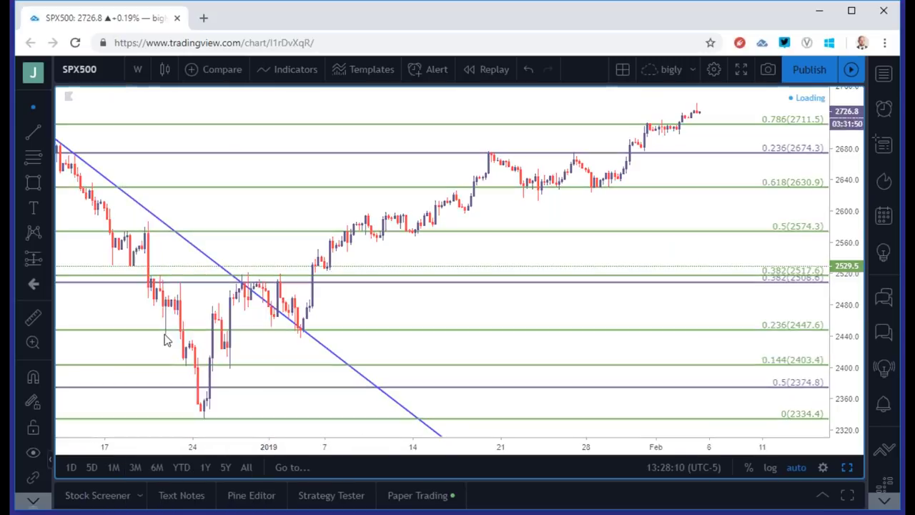
{"action": "scroll", "coordinate": [342, 229], "scroll_direction": "up", "scroll_amount": 2}
{"action": "scroll", "coordinate": [343, 229], "scroll_direction": "down", "scroll_amount": 1}
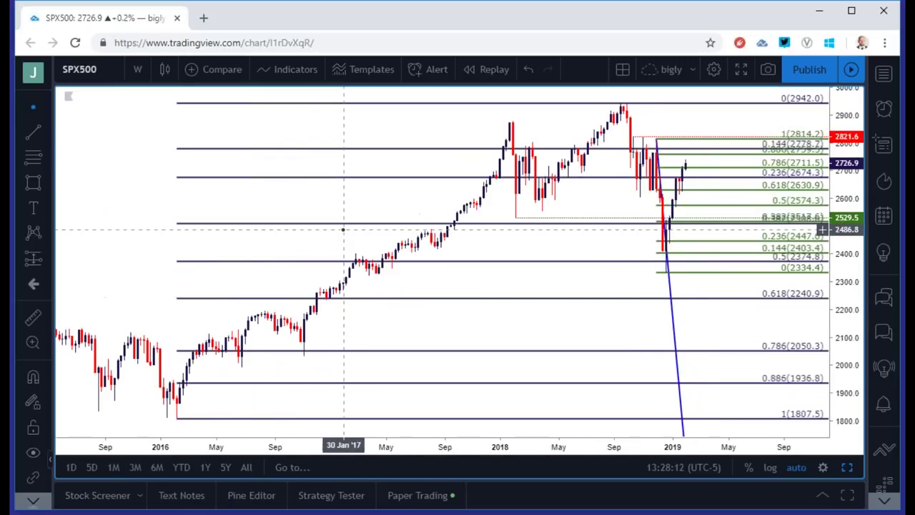
{"action": "scroll", "coordinate": [343, 230], "scroll_direction": "up", "scroll_amount": 1}
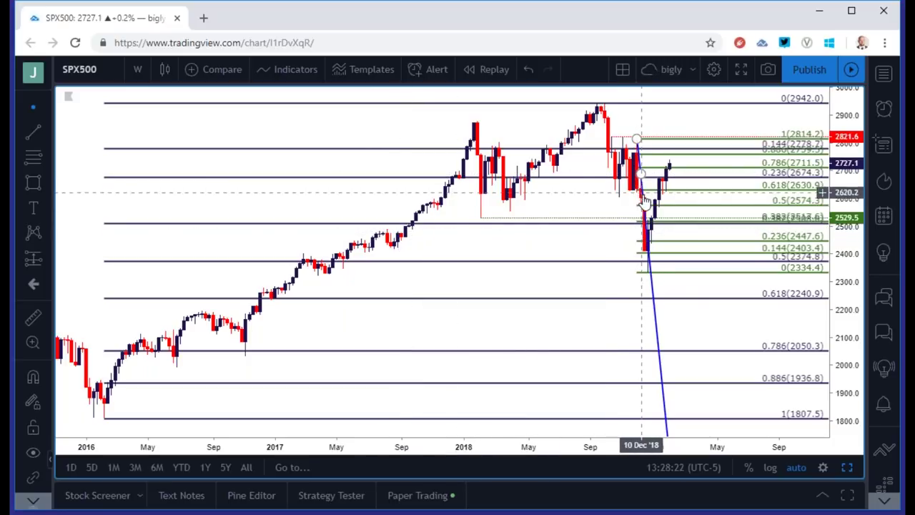
{"action": "scroll", "coordinate": [646, 239], "scroll_direction": "down", "scroll_amount": 2}
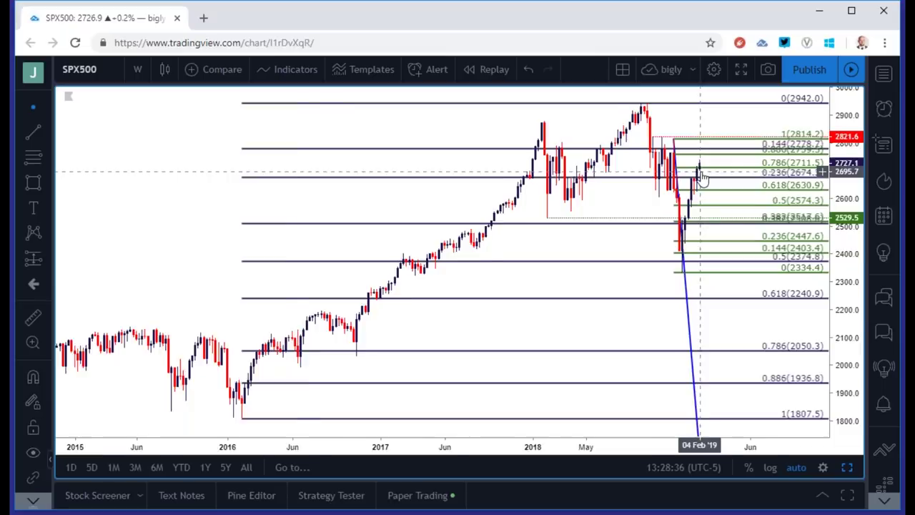
{"action": "scroll", "coordinate": [702, 179], "scroll_direction": "down", "scroll_amount": 3}
{"action": "scroll", "coordinate": [429, 209], "scroll_direction": "left", "scroll_amount": 5}
{"action": "scroll", "coordinate": [372, 224], "scroll_direction": "left", "scroll_amount": 5}
{"action": "scroll", "coordinate": [503, 194], "scroll_direction": "up", "scroll_amount": 3}
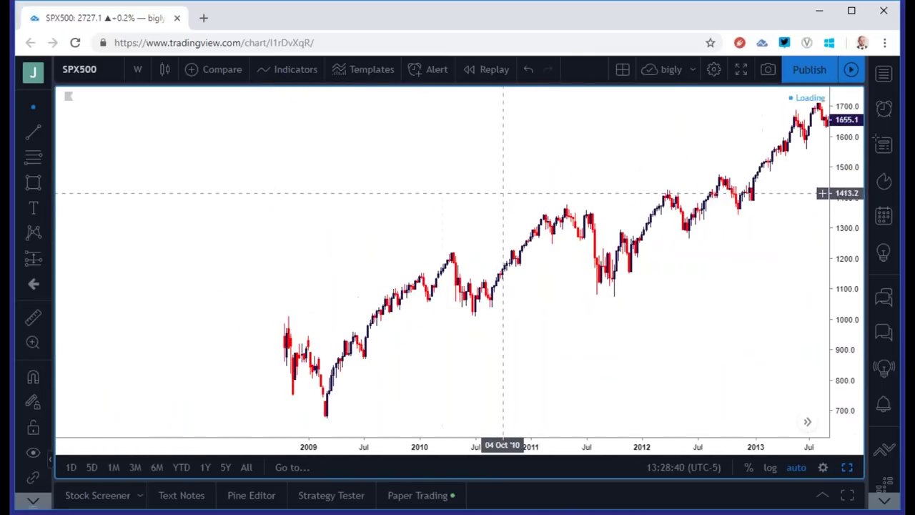
Step: Scroll the weekly chart back to 2004–2009, then forward to 2013–2019 with the Fibonacci levels
{"action": "left_click_drag", "start_coordinate": [256, 204], "coordinate": [572, 207]}
{"action": "left_click_drag", "start_coordinate": [432, 247], "coordinate": [566, 246]}
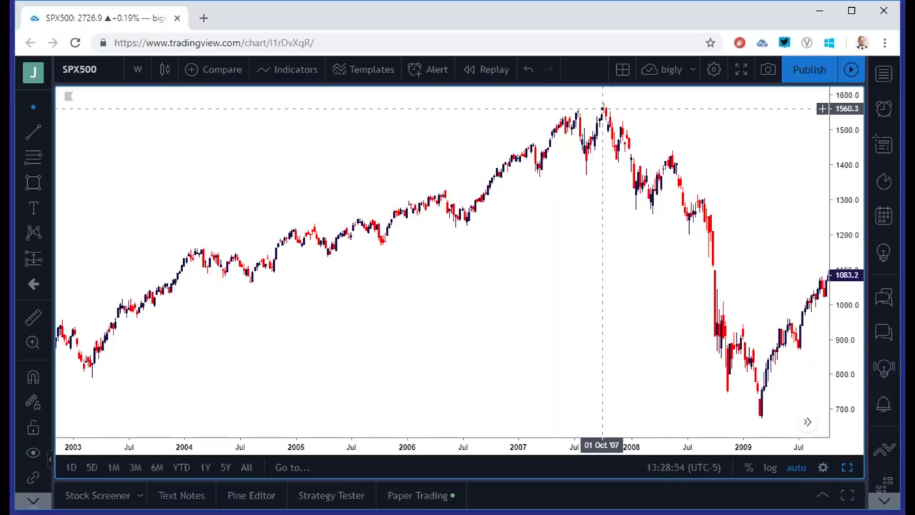
{"action": "left_click_drag", "start_coordinate": [656, 123], "coordinate": [205, 203]}
{"action": "left_click_drag", "start_coordinate": [462, 207], "coordinate": [162, 282]}
{"action": "left_click_drag", "start_coordinate": [636, 268], "coordinate": [146, 276]}
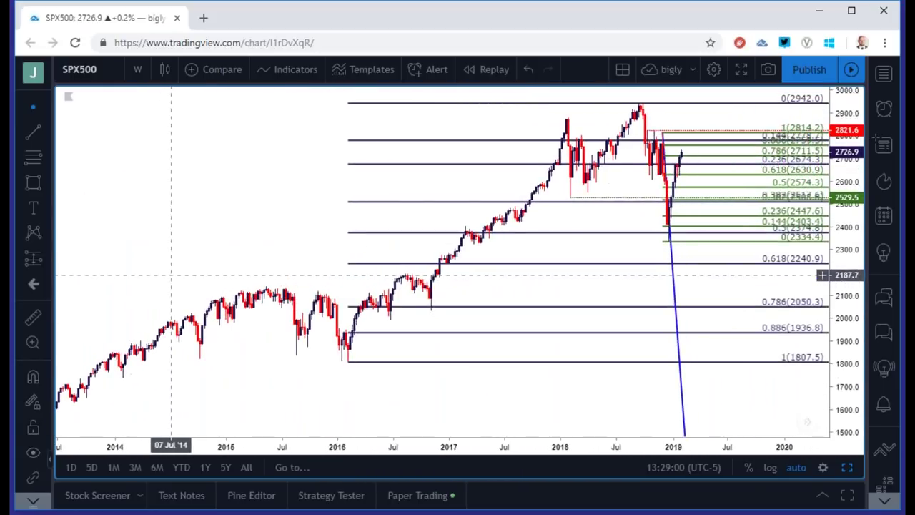
Step: Check SPX500 on daily candles, then return to 4-hour candles zoomed on January–February
{"action": "left_click", "coordinate": [137, 69]}
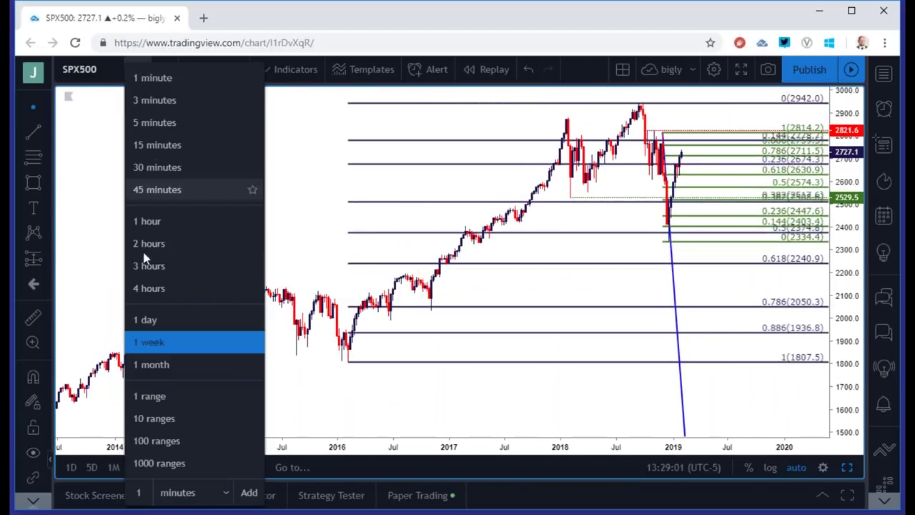
{"action": "left_click", "coordinate": [162, 320]}
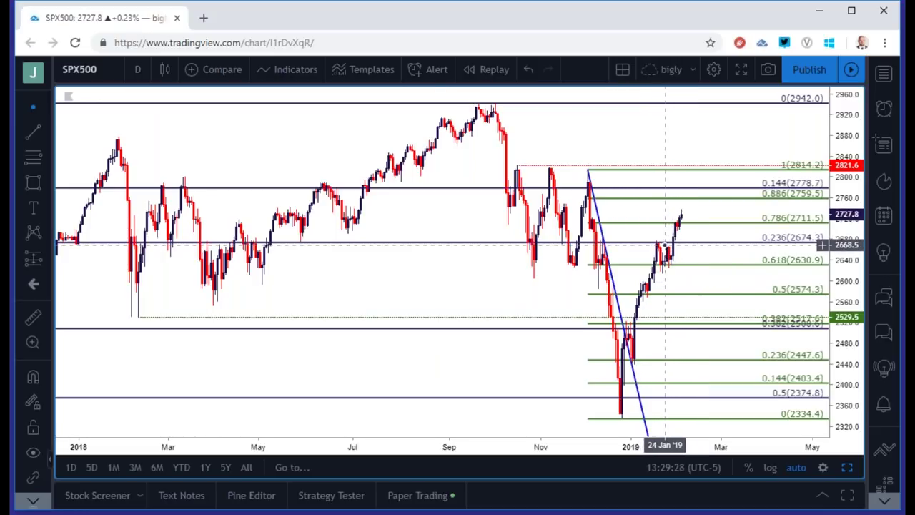
{"action": "left_click", "coordinate": [137, 69]}
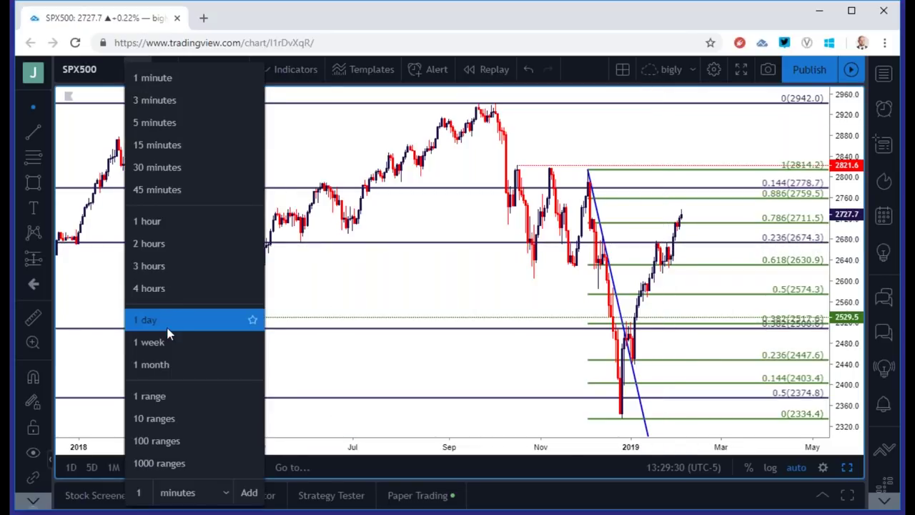
{"action": "left_click", "coordinate": [167, 288]}
{"action": "scroll", "coordinate": [341, 266], "scroll_direction": "up", "scroll_amount": 2}
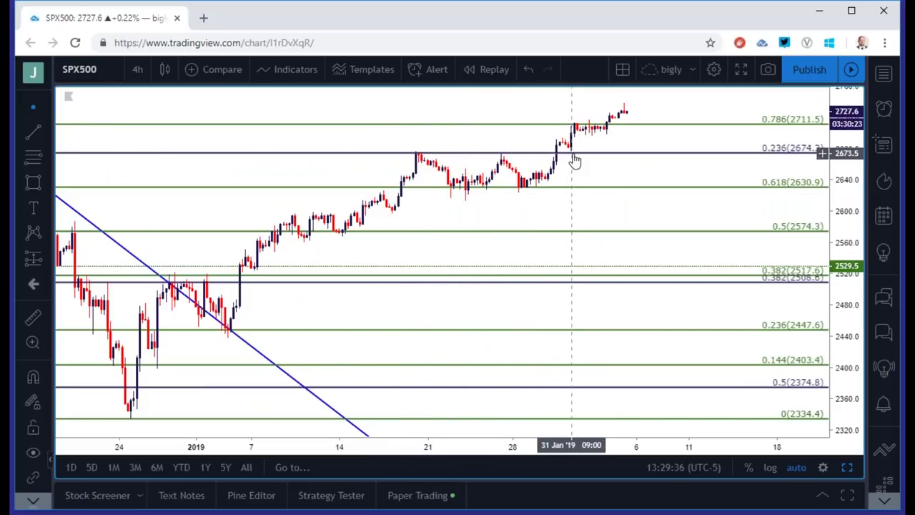
{"action": "scroll", "coordinate": [548, 173], "scroll_direction": "up", "scroll_amount": 2}
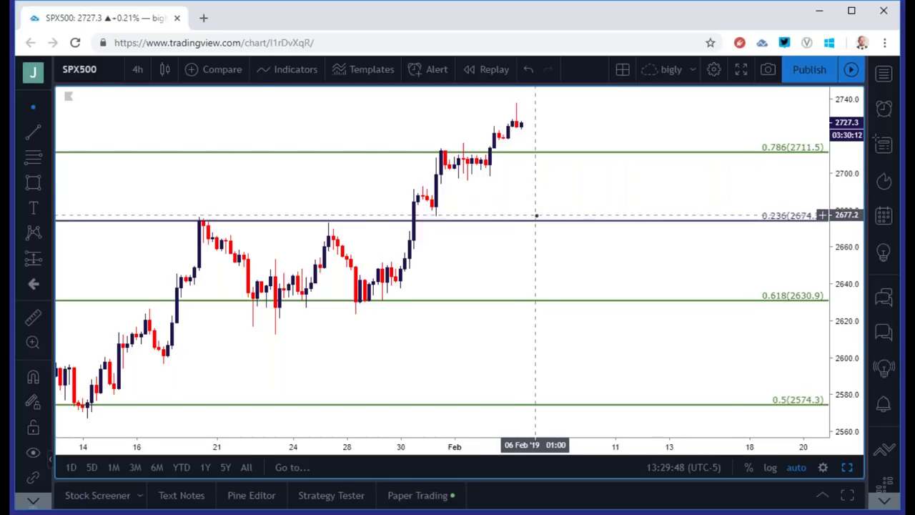
{"action": "scroll", "coordinate": [535, 219], "scroll_direction": "down", "scroll_amount": 4}
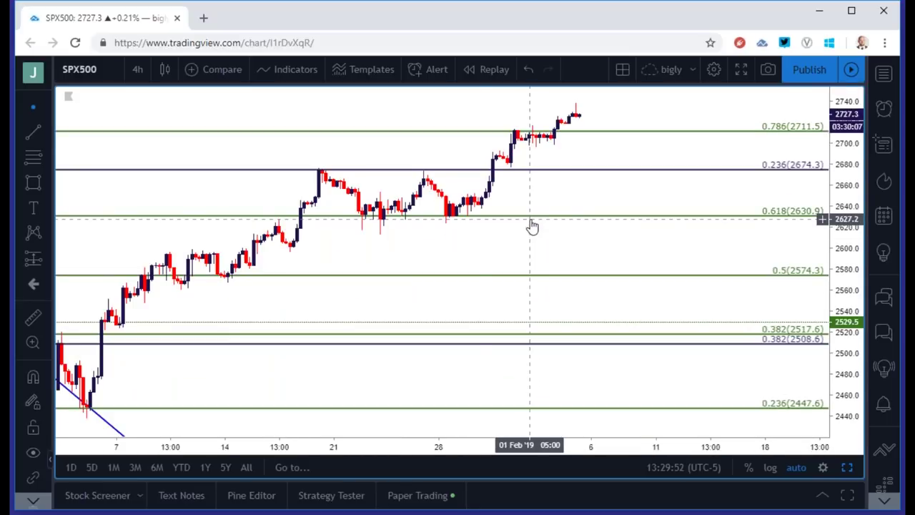
Step: Load the US30 chart and keep it on 4-hour candles
{"action": "left_click", "coordinate": [108, 74]}
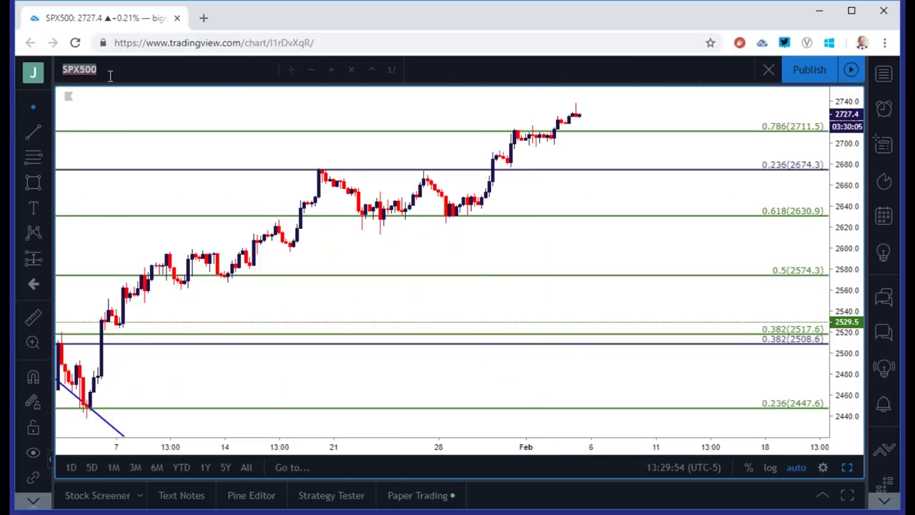
{"action": "type", "text": "US30"}
{"action": "key", "text": "Return"}
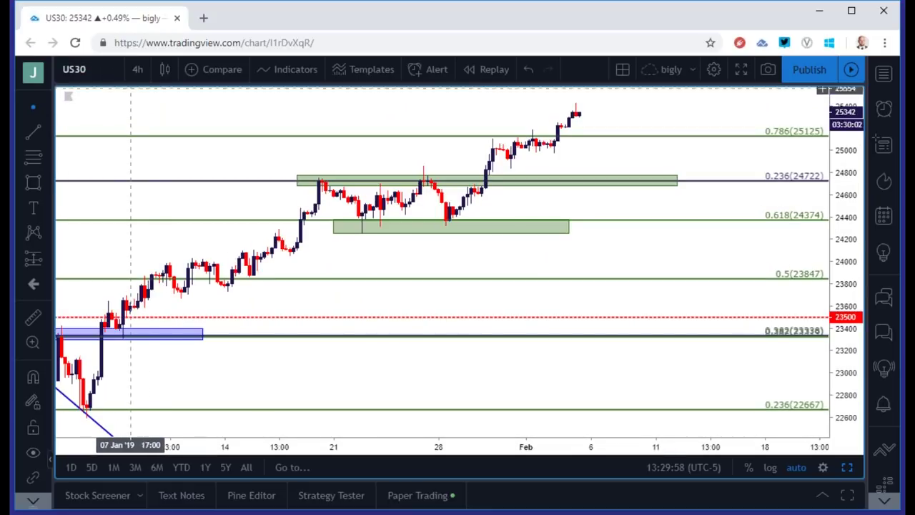
{"action": "left_click", "coordinate": [137, 70]}
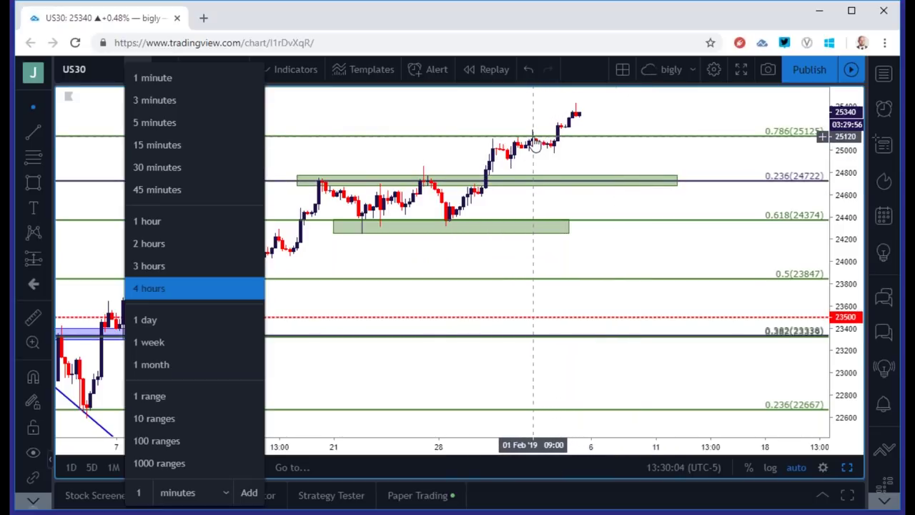
{"action": "left_click", "coordinate": [580, 112]}
Step: Delete the lower green zone near the 0.618 (24374) Fibonacci level
{"action": "scroll", "coordinate": [583, 143], "scroll_direction": "down", "scroll_amount": 5}
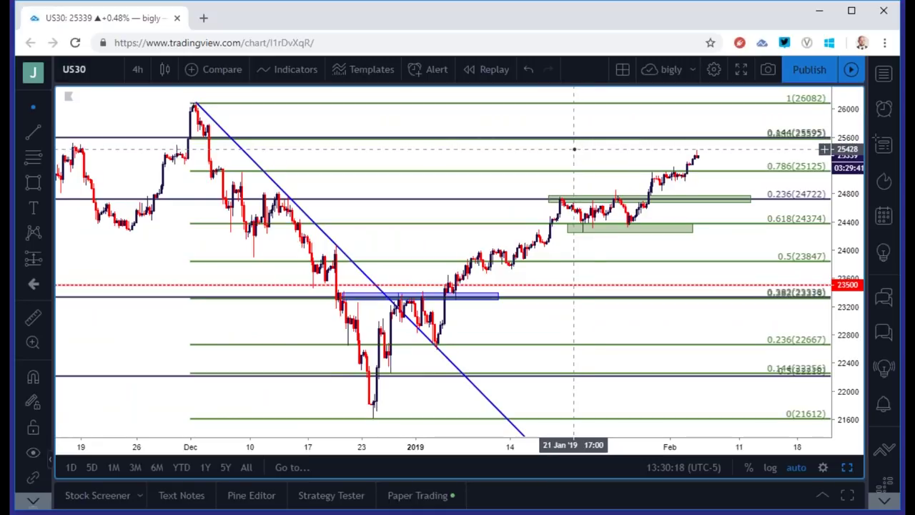
{"action": "scroll", "coordinate": [575, 149], "scroll_direction": "down", "scroll_amount": 2}
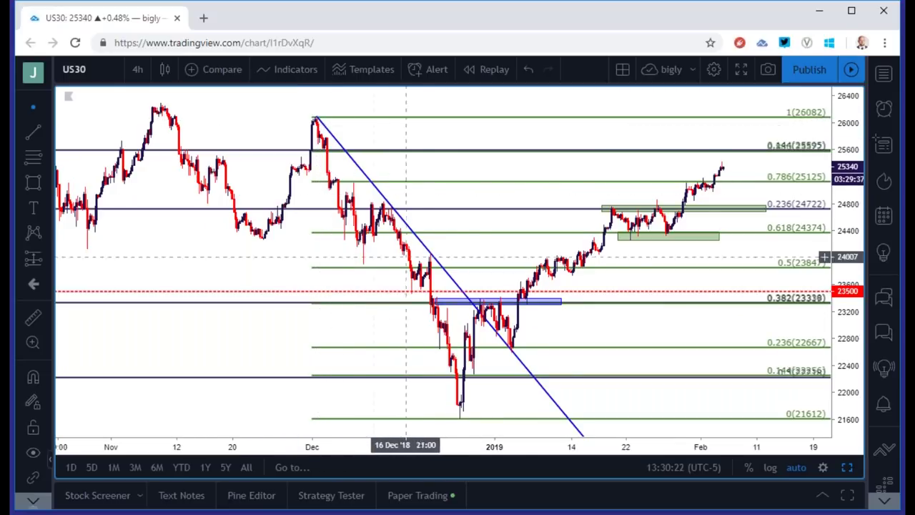
{"action": "scroll", "coordinate": [426, 281], "scroll_direction": "down", "scroll_amount": 2}
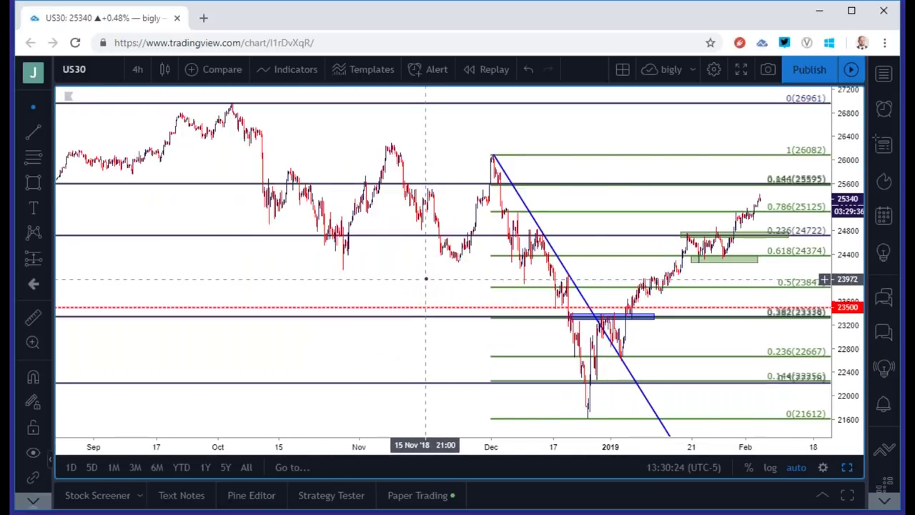
{"action": "scroll", "coordinate": [429, 278], "scroll_direction": "up", "scroll_amount": 2}
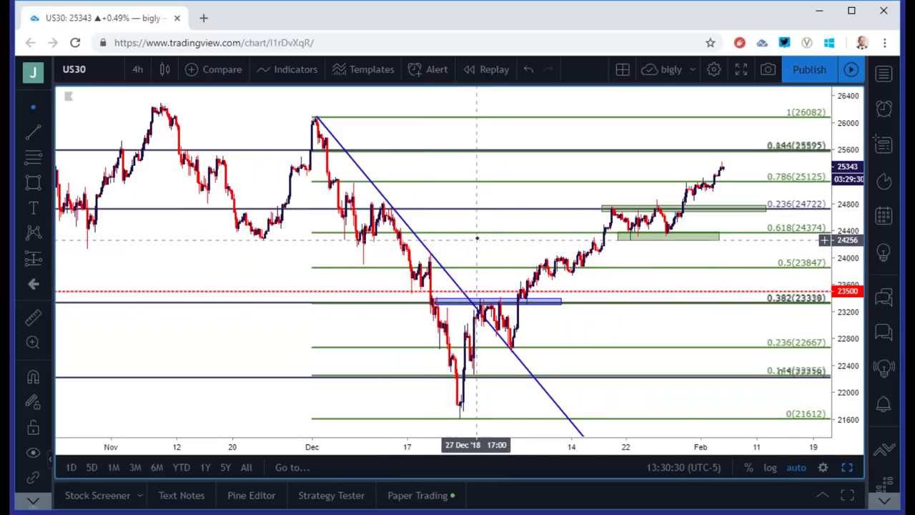
{"action": "scroll", "coordinate": [483, 240], "scroll_direction": "up", "scroll_amount": 2}
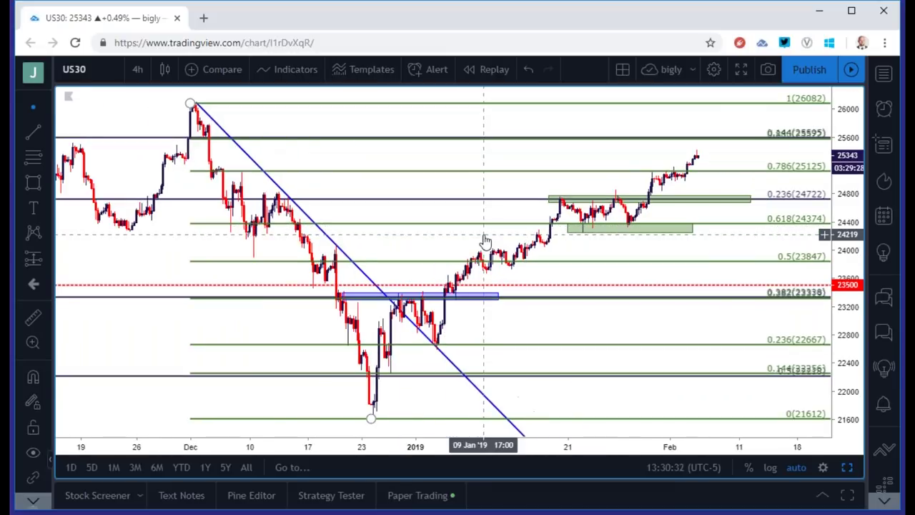
{"action": "scroll", "coordinate": [635, 139], "scroll_direction": "up", "scroll_amount": 3}
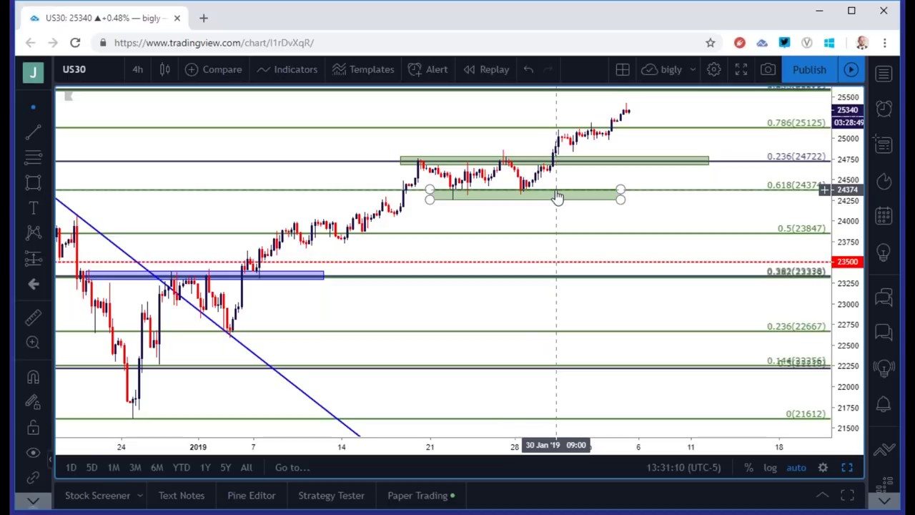
{"action": "scroll", "coordinate": [558, 197], "scroll_direction": "down", "scroll_amount": 3}
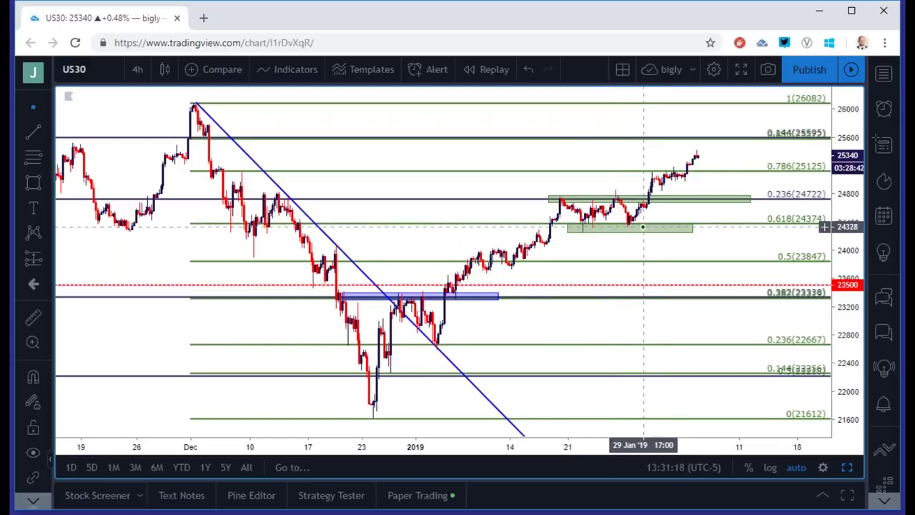
{"action": "scroll", "coordinate": [608, 232], "scroll_direction": "up", "scroll_amount": 1}
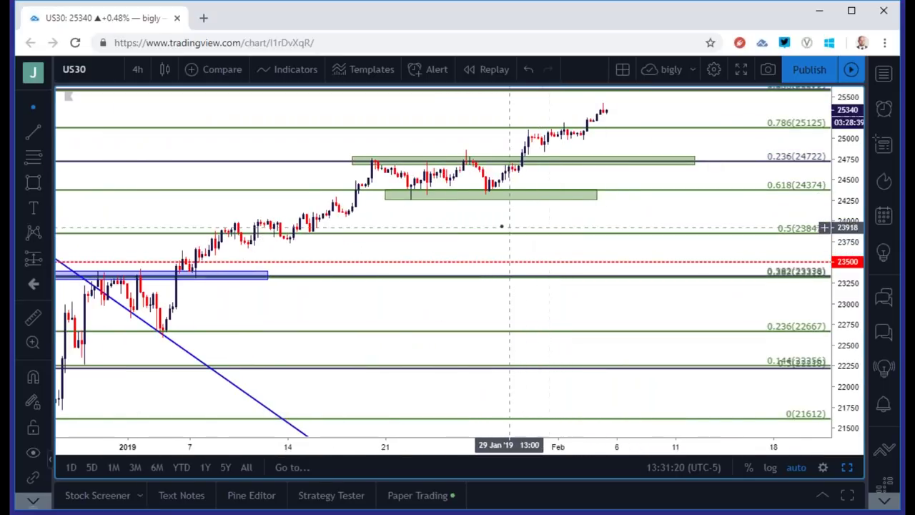
{"action": "scroll", "coordinate": [486, 227], "scroll_direction": "up", "scroll_amount": 1}
{"action": "left_click", "coordinate": [449, 229]}
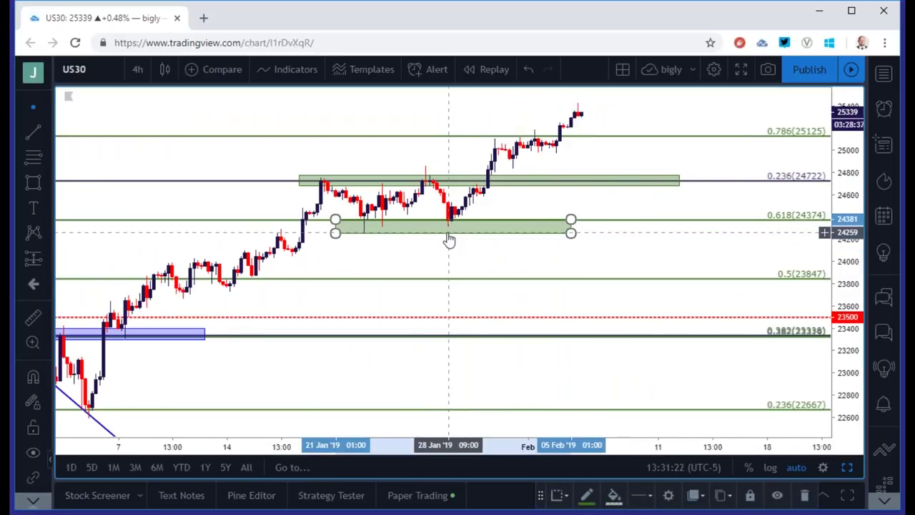
{"action": "key", "text": "Delete"}
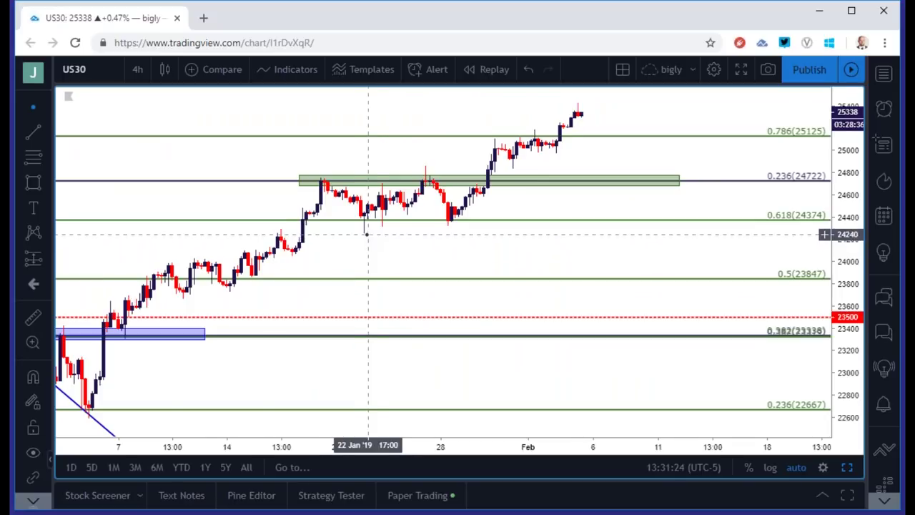
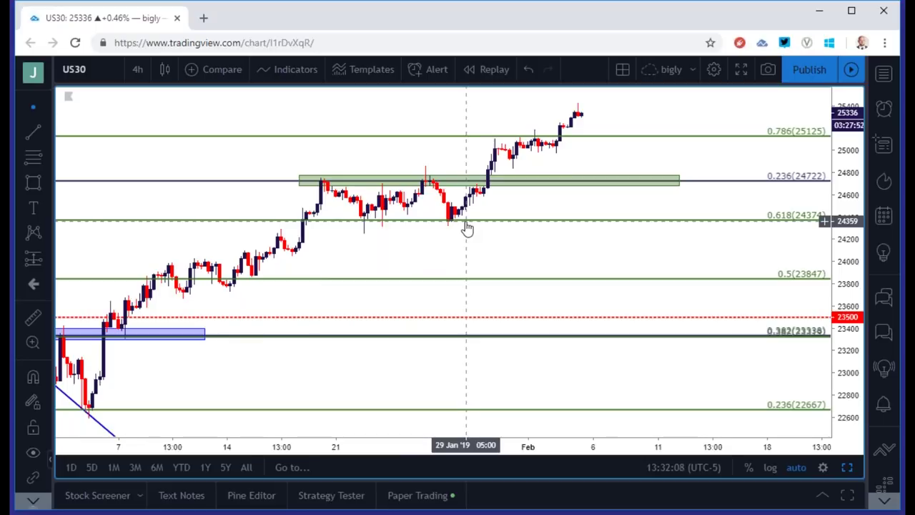
Step: Zoom out on the US30 4-hour chart to survey its Fibonacci levels, trendline and zones
{"action": "scroll", "coordinate": [466, 228], "scroll_direction": "down", "scroll_amount": 10}
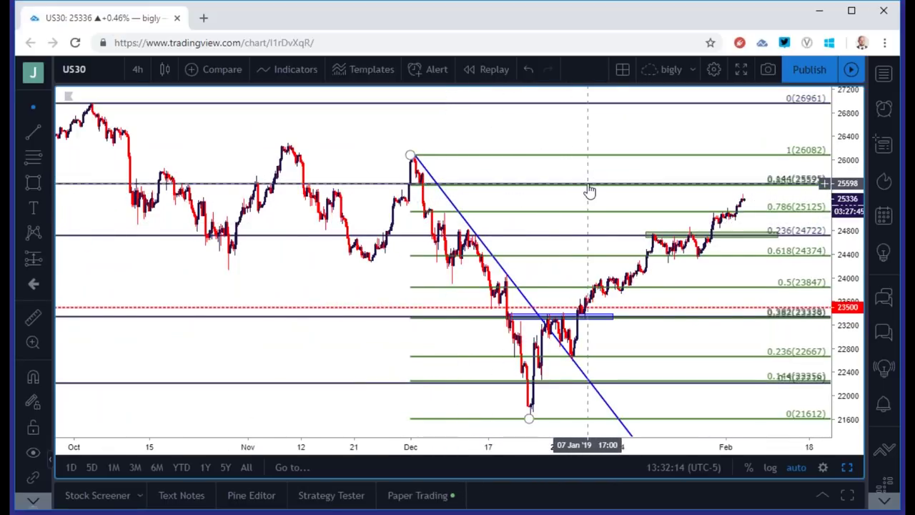
{"action": "scroll", "coordinate": [589, 191], "scroll_direction": "up", "scroll_amount": 5}
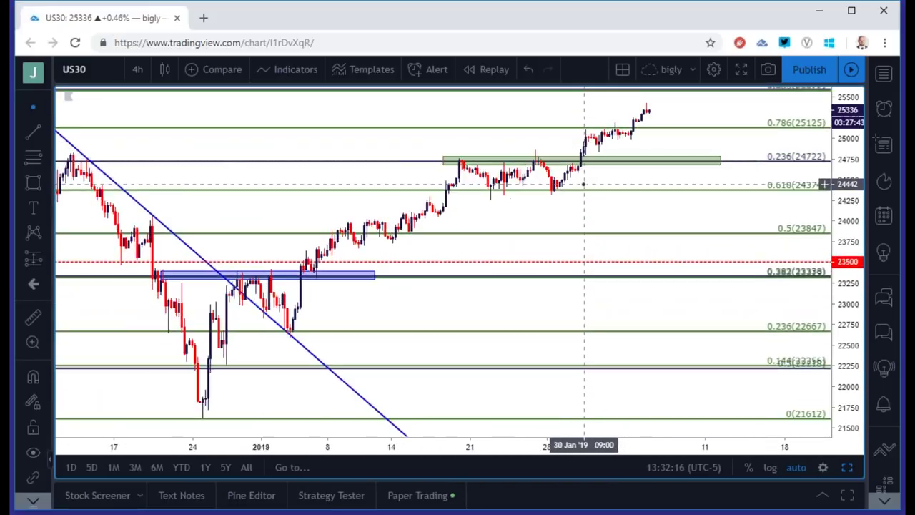
{"action": "scroll", "coordinate": [585, 184], "scroll_direction": "down", "scroll_amount": 3}
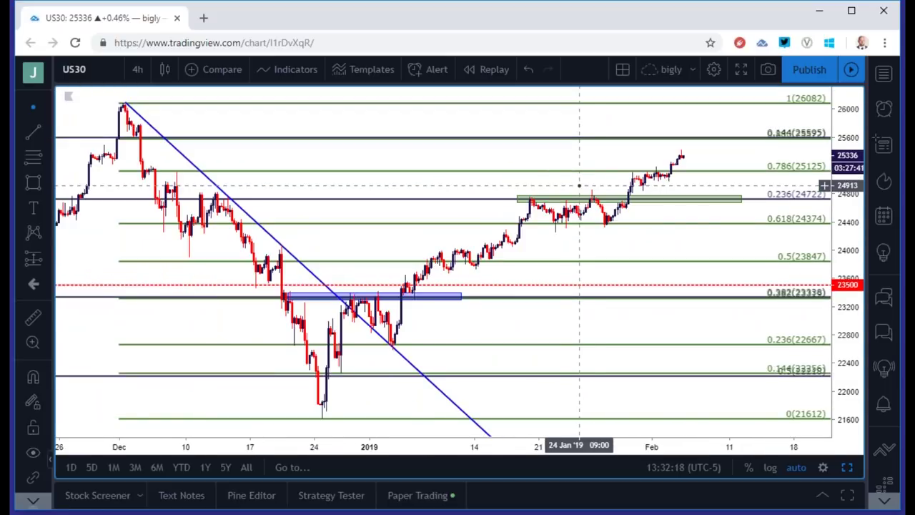
{"action": "scroll", "coordinate": [633, 146], "scroll_direction": "down", "scroll_amount": 2}
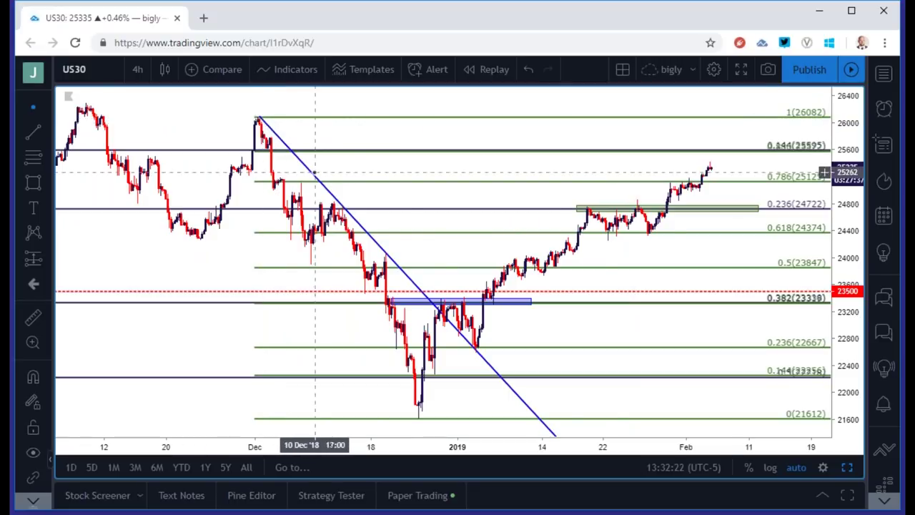
{"action": "scroll", "coordinate": [313, 172], "scroll_direction": "down", "scroll_amount": 2}
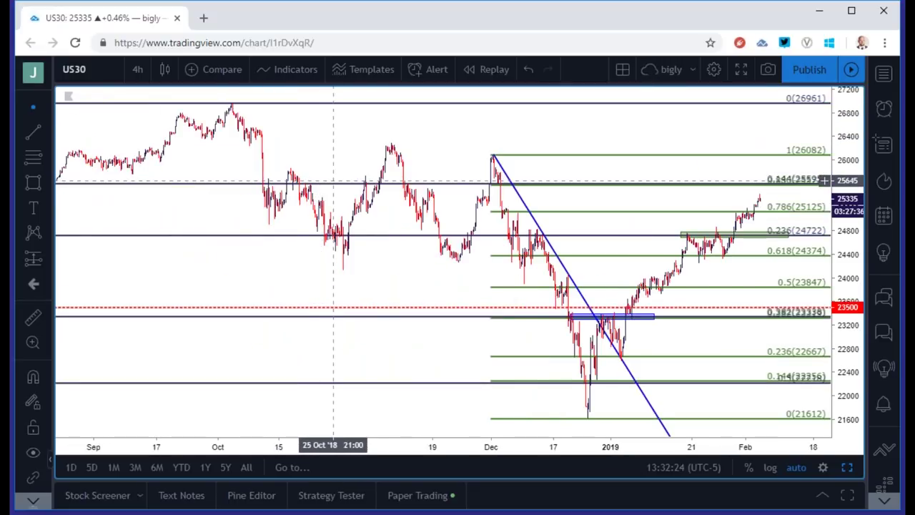
Step: Switch US30 to 1-week candles, zoom in, and select the symbol box for replacement
{"action": "left_click", "coordinate": [137, 70]}
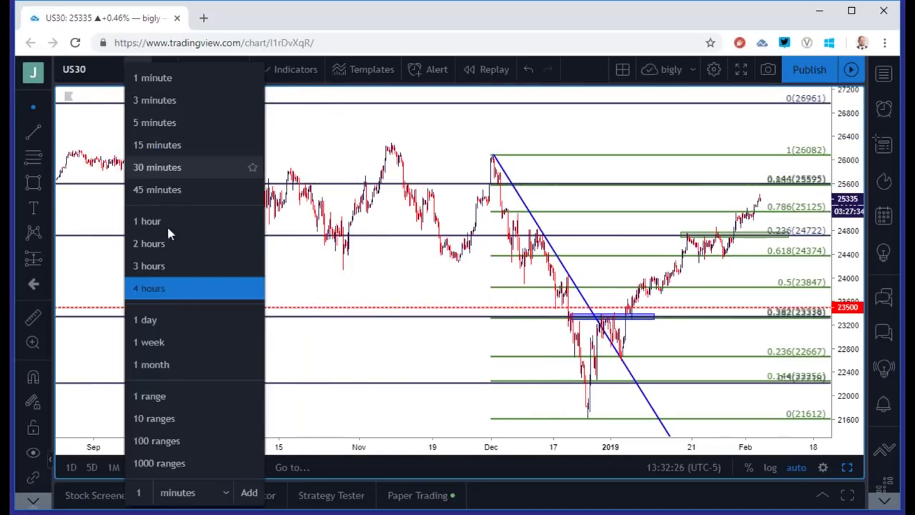
{"action": "left_click", "coordinate": [179, 340]}
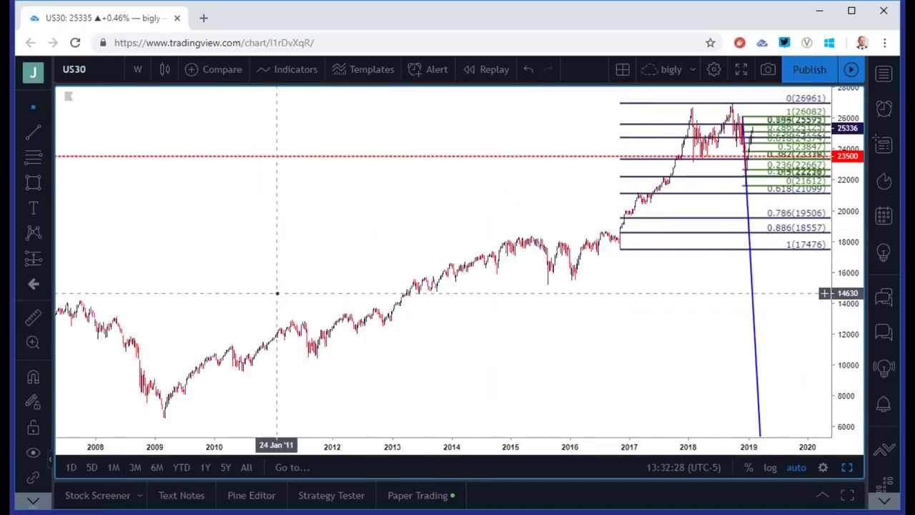
{"action": "scroll", "coordinate": [277, 293], "scroll_direction": "up", "scroll_amount": 4}
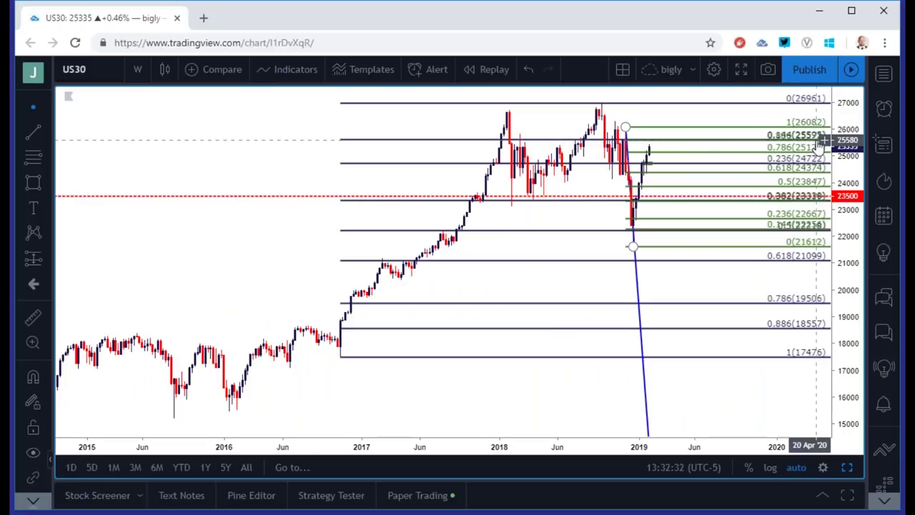
{"action": "scroll", "coordinate": [581, 203], "scroll_direction": "up", "scroll_amount": 1}
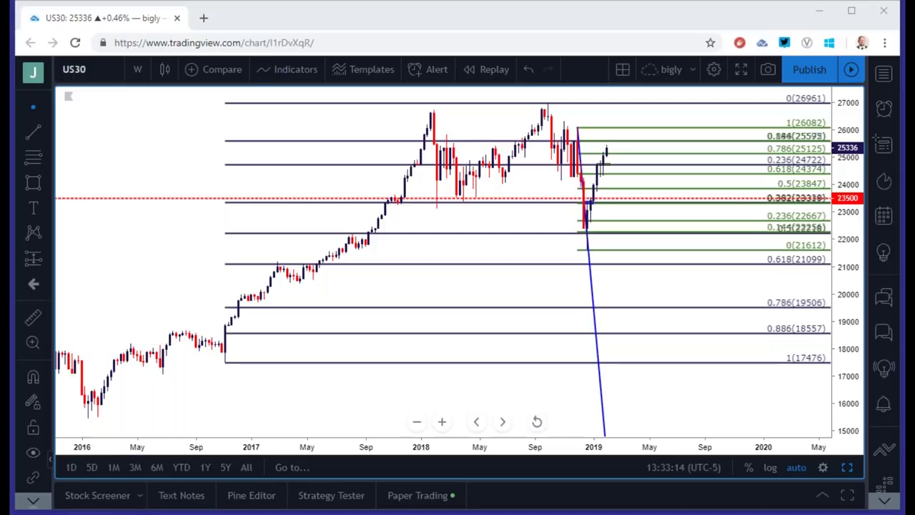
{"action": "left_click", "coordinate": [90, 69]}
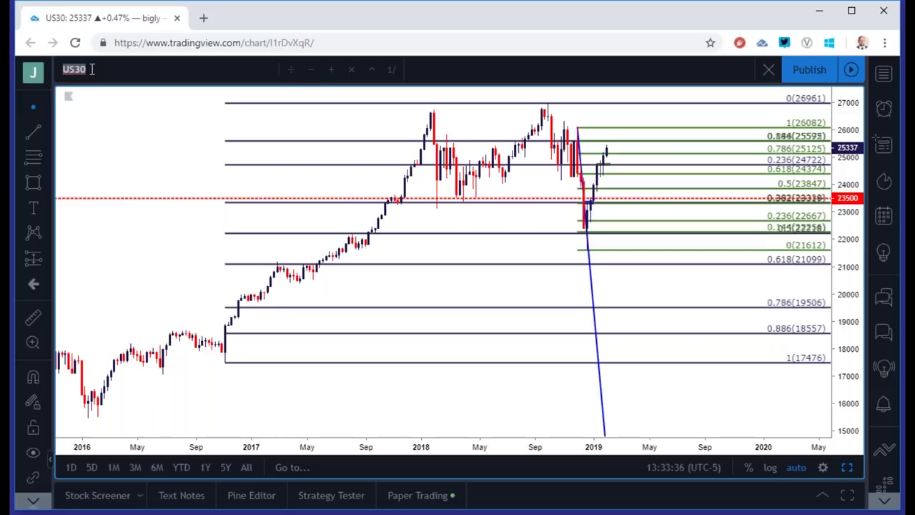
Step: Load the GOLD chart, review it on weekly candles, then switch to 1-day candles
{"action": "type", "text": "GOLD"}
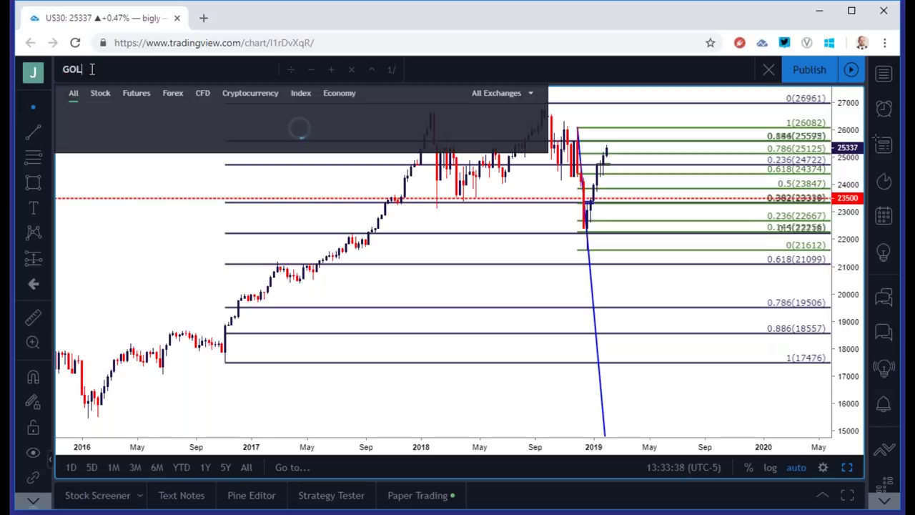
{"action": "key", "text": "Return"}
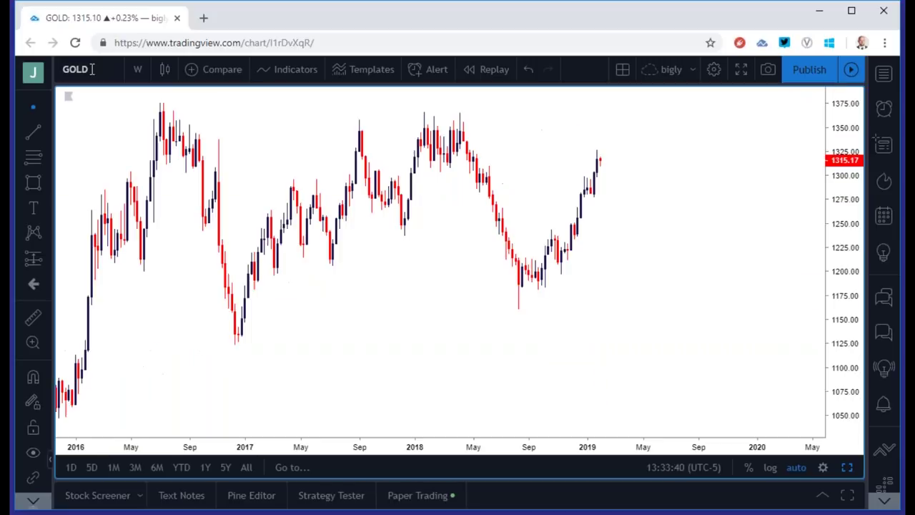
{"action": "scroll", "coordinate": [153, 118], "scroll_direction": "down", "scroll_amount": 2}
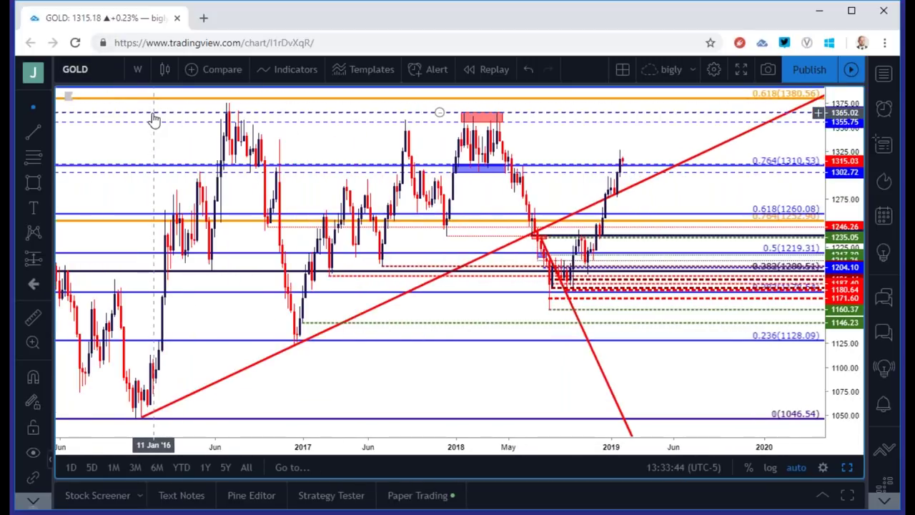
{"action": "scroll", "coordinate": [154, 118], "scroll_direction": "down", "scroll_amount": 2}
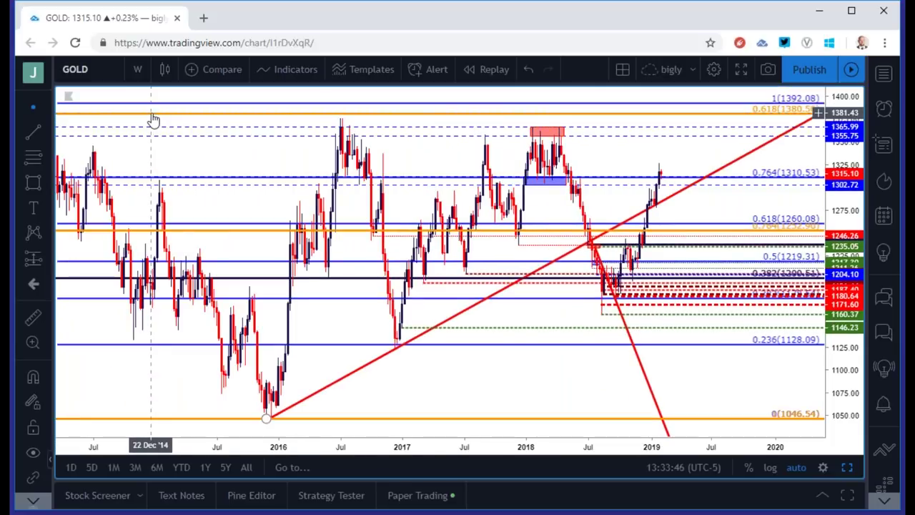
{"action": "scroll", "coordinate": [154, 119], "scroll_direction": "up", "scroll_amount": 1}
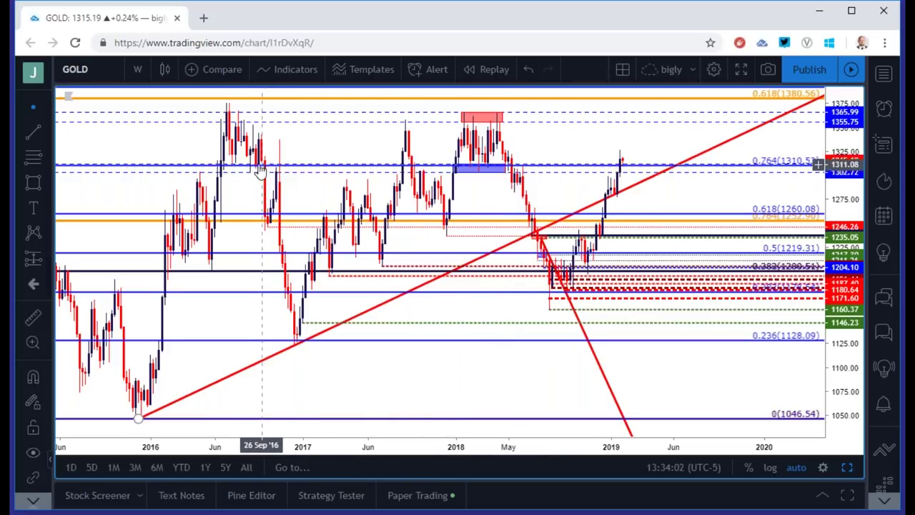
{"action": "scroll", "coordinate": [236, 172], "scroll_direction": "down", "scroll_amount": 3}
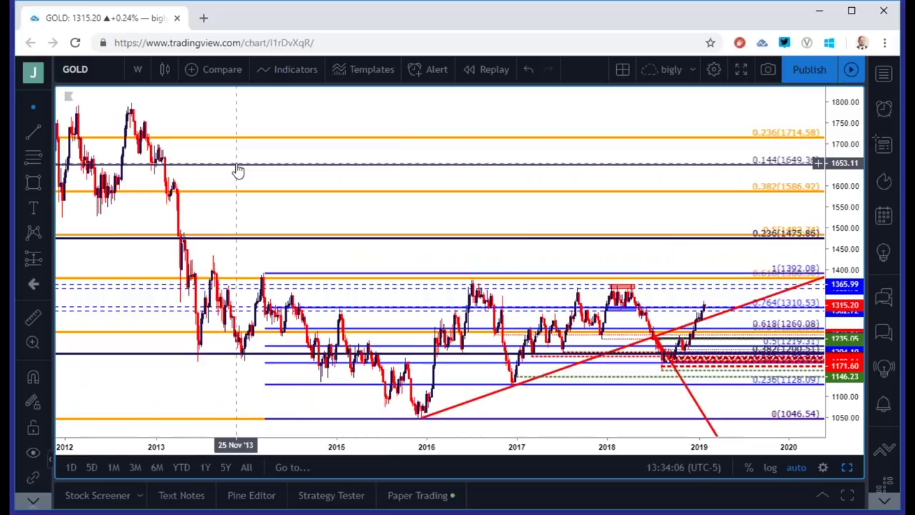
{"action": "scroll", "coordinate": [237, 171], "scroll_direction": "up", "scroll_amount": 3}
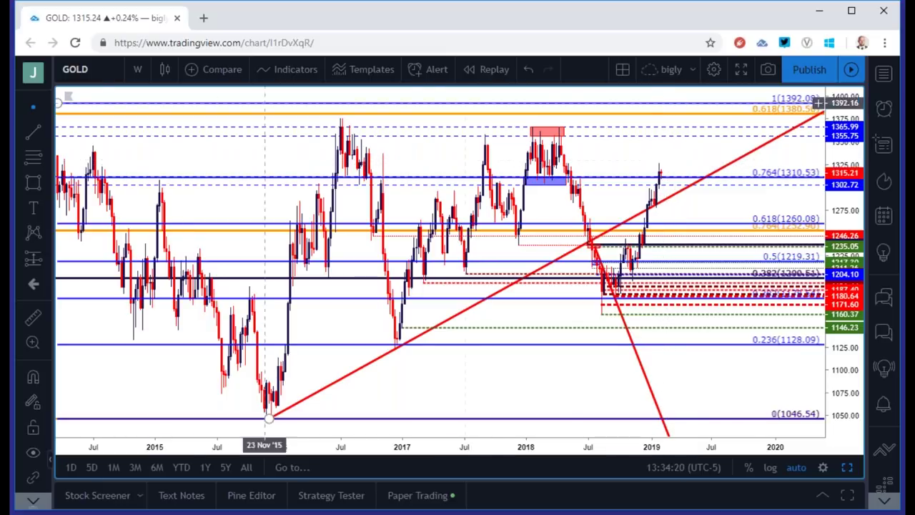
{"action": "left_click", "coordinate": [137, 70]}
{"action": "left_click", "coordinate": [150, 319]}
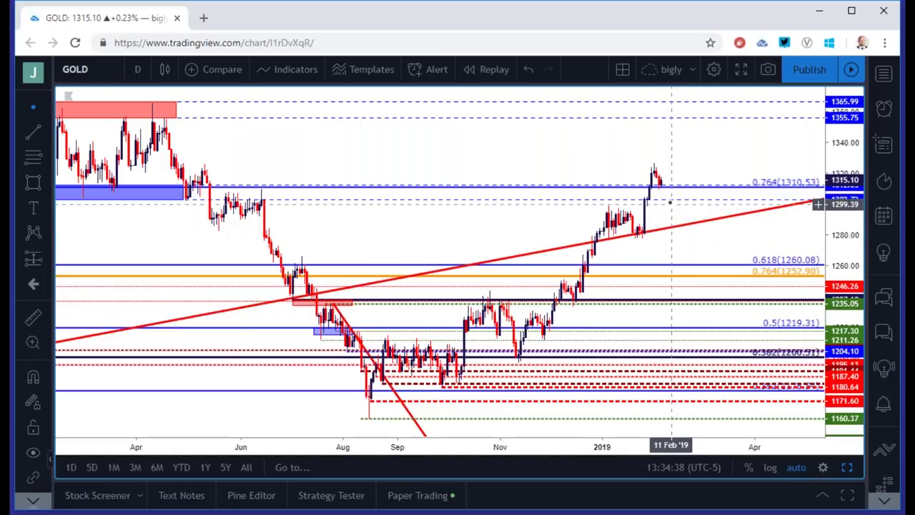
Step: View GOLD on 1-hour candles, then switch it to 4-hour candles
{"action": "left_click", "coordinate": [138, 68]}
{"action": "left_click", "coordinate": [146, 223]}
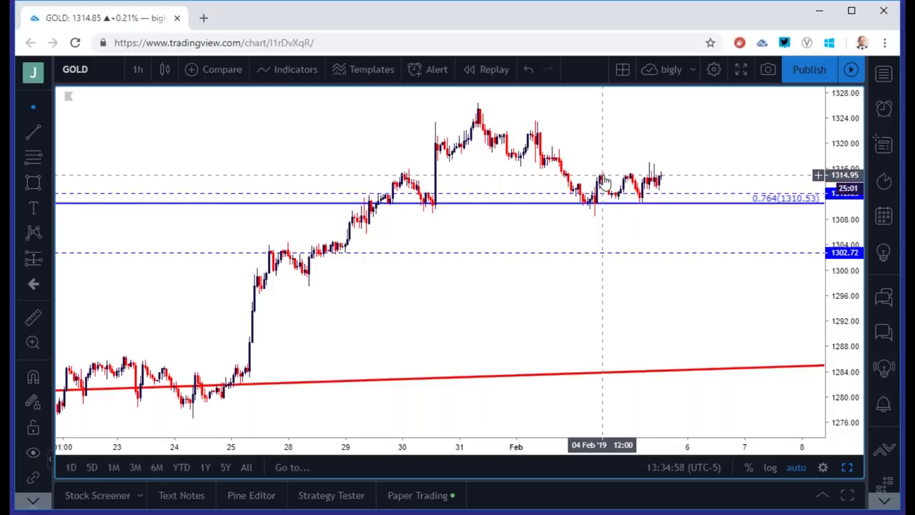
{"action": "scroll", "coordinate": [604, 185], "scroll_direction": "down", "scroll_amount": 1}
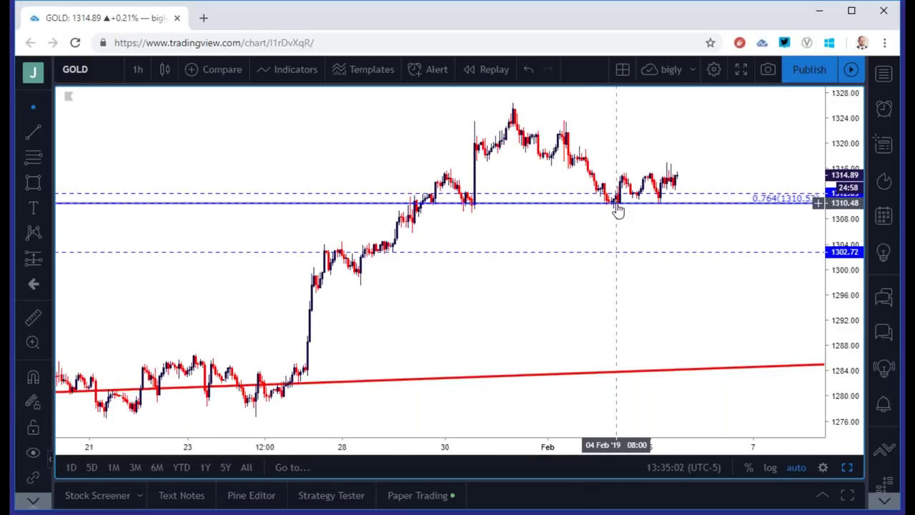
{"action": "left_click", "coordinate": [141, 71]}
{"action": "left_click", "coordinate": [153, 289]}
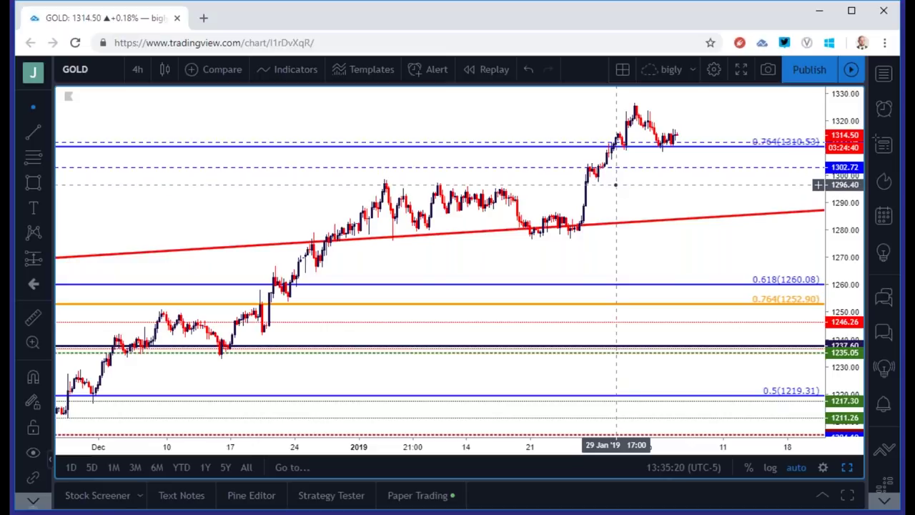
{"action": "scroll", "coordinate": [616, 184], "scroll_direction": "down", "scroll_amount": 3}
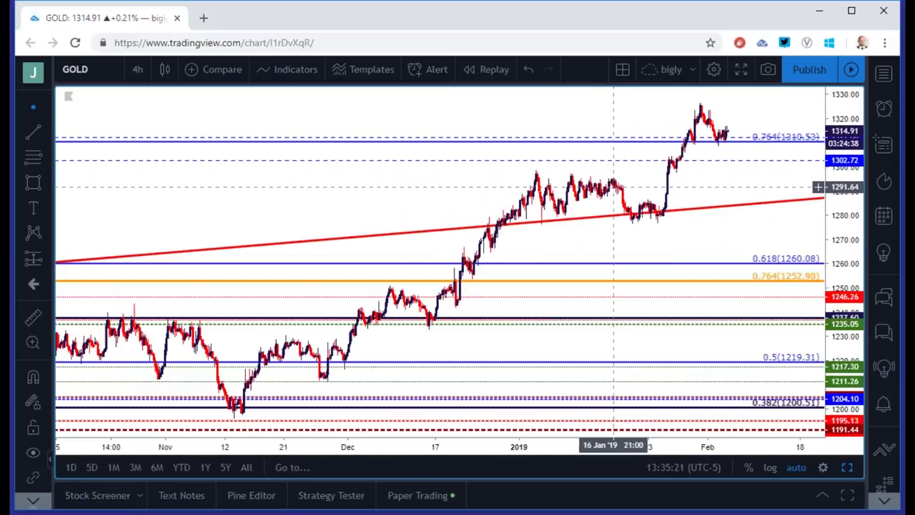
{"action": "left_click", "coordinate": [140, 69]}
Step: Return the GOLD chart to 1-day candles to review its red and blue zones
{"action": "left_click", "coordinate": [158, 316]}
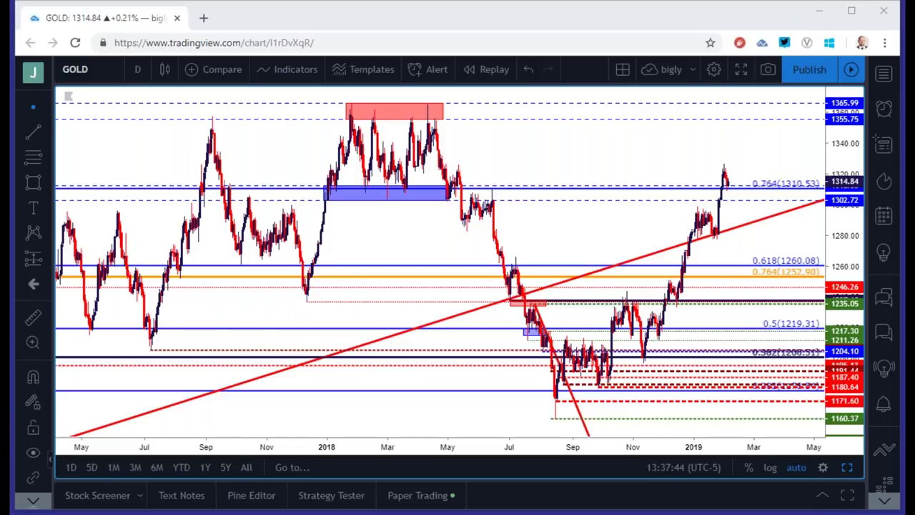
Step: Replace GOLD with the FX:EURUSD symbol and zoom in on recent daily candles
{"action": "left_click", "coordinate": [93, 70]}
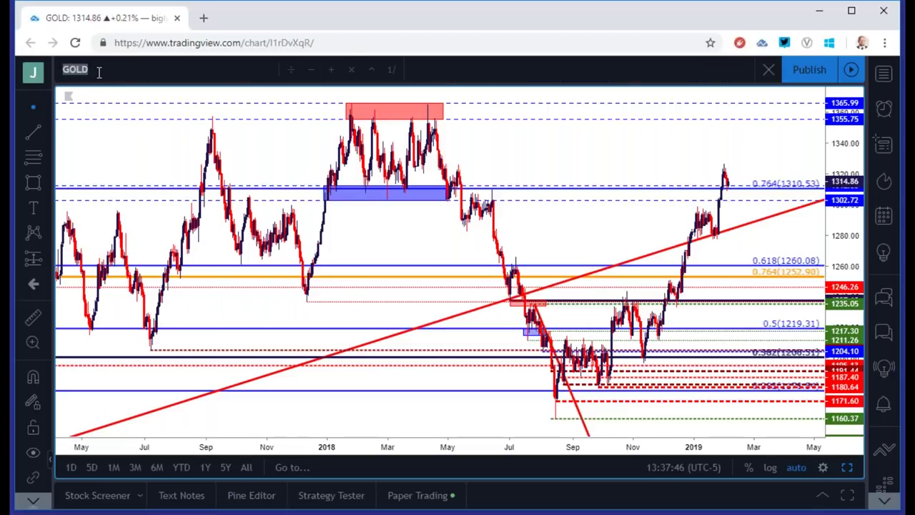
{"action": "type", "text": "EURUSD"}
{"action": "key", "text": "Down"}
{"action": "key", "text": "Down"}
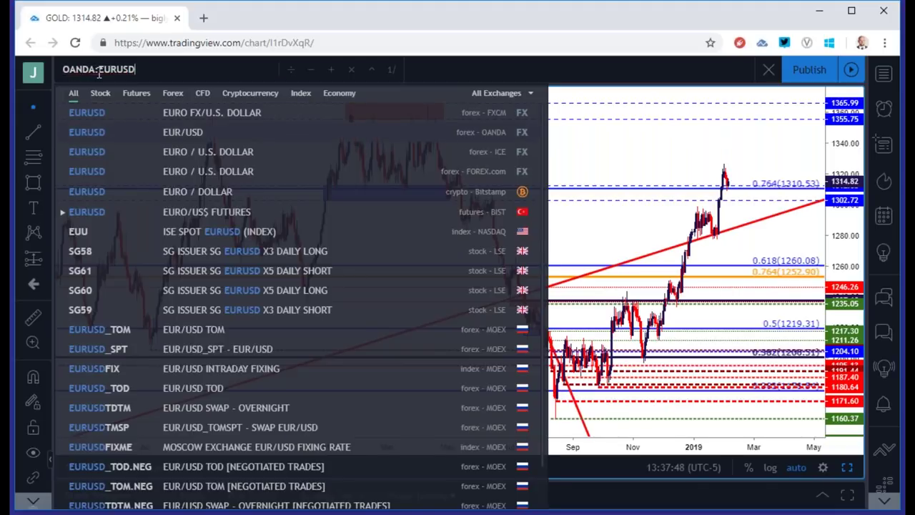
{"action": "key", "text": "Down"}
{"action": "key", "text": "Up"}
{"action": "key", "text": "Up"}
{"action": "key", "text": "Up"}
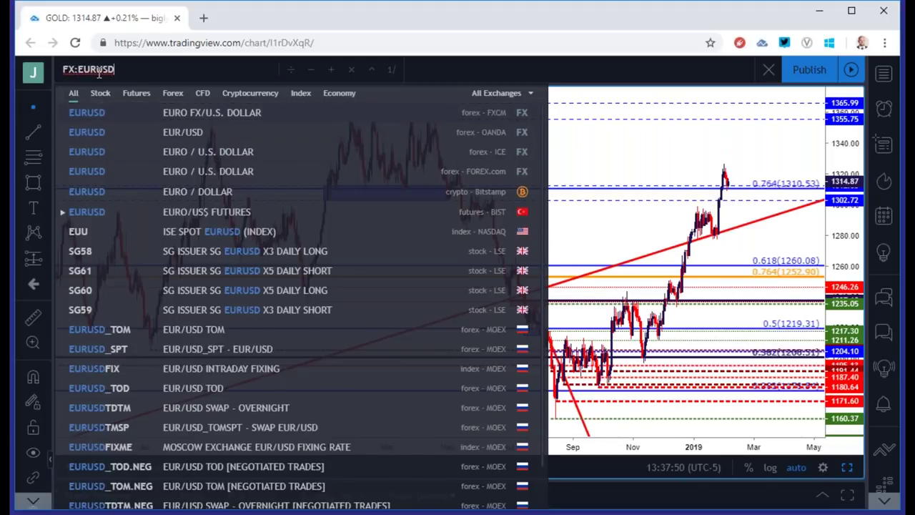
{"action": "key", "text": "Down"}
{"action": "key", "text": "Return"}
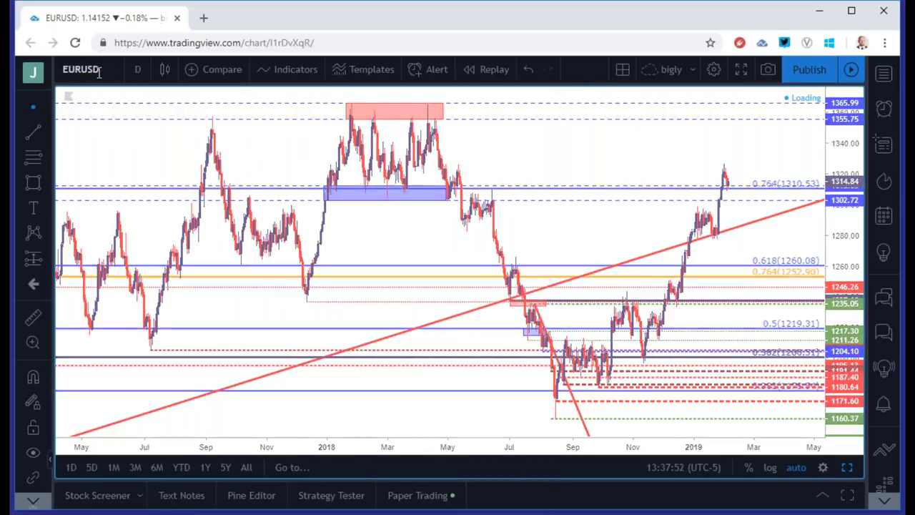
{"action": "scroll", "coordinate": [338, 206], "scroll_direction": "up", "scroll_amount": 2}
{"action": "scroll", "coordinate": [338, 206], "scroll_direction": "up", "scroll_amount": 3}
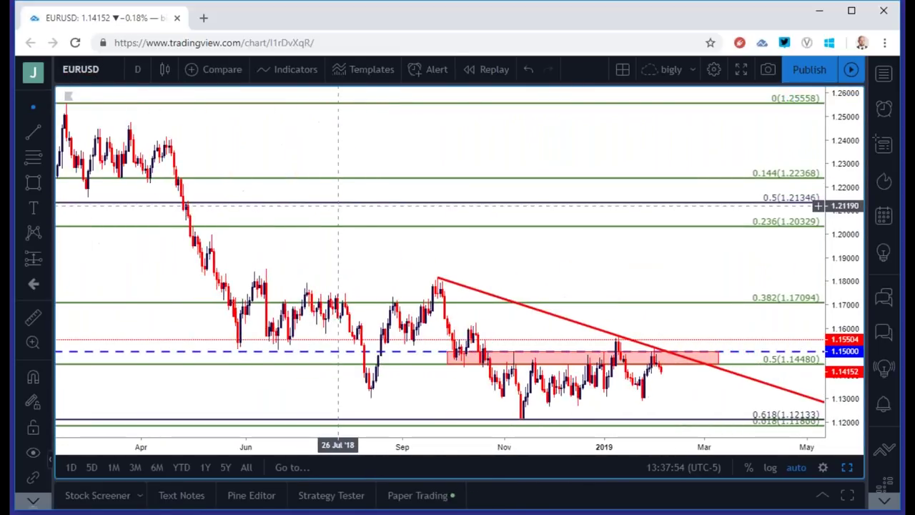
Step: With Magnet mode on, draw a trend line from the 12 Nov '18 low to a higher low
{"action": "left_click", "coordinate": [50, 130]}
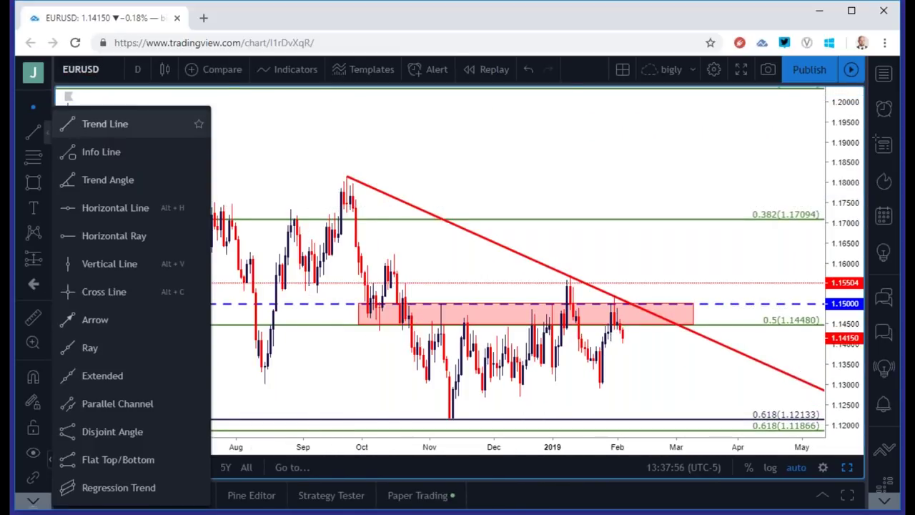
{"action": "left_click", "coordinate": [80, 126]}
{"action": "scroll", "coordinate": [450, 393], "scroll_direction": "down", "scroll_amount": 2}
{"action": "scroll", "coordinate": [451, 393], "scroll_direction": "down", "scroll_amount": 1}
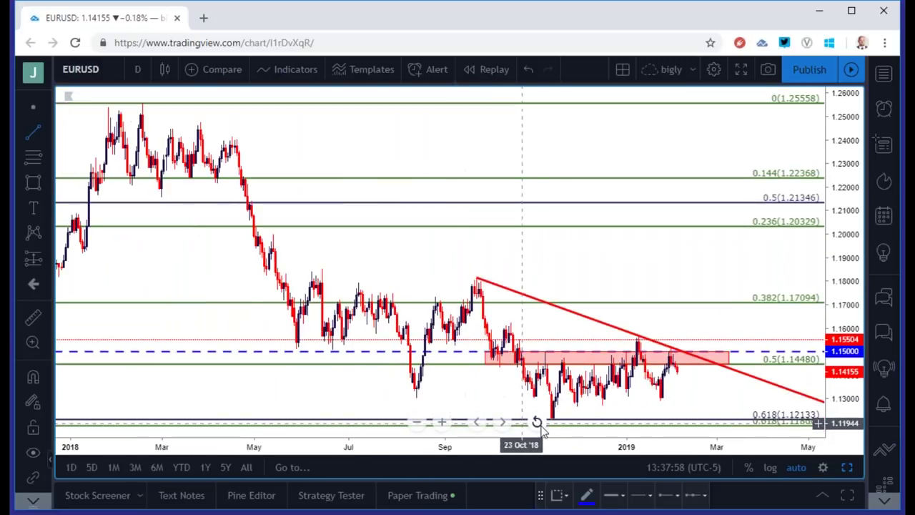
{"action": "scroll", "coordinate": [496, 400], "scroll_direction": "up", "scroll_amount": 4}
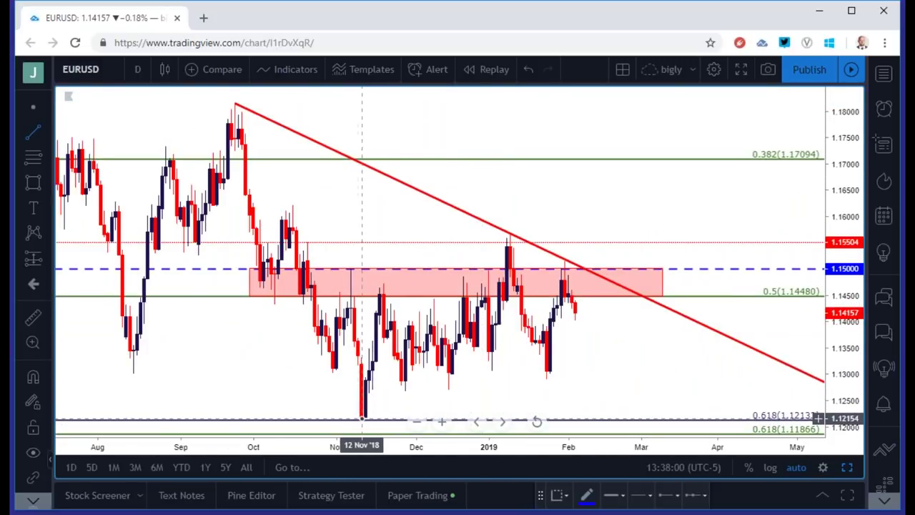
{"action": "left_click", "coordinate": [34, 377]}
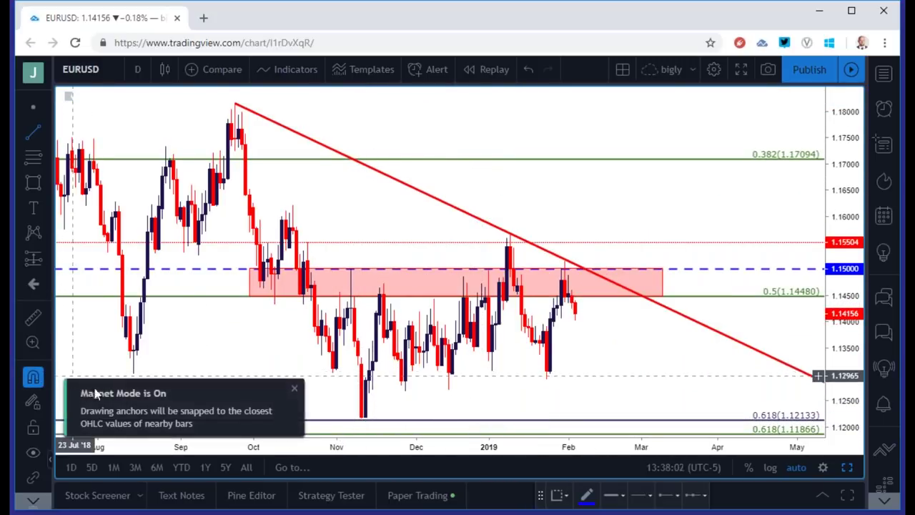
{"action": "left_click", "coordinate": [361, 419]}
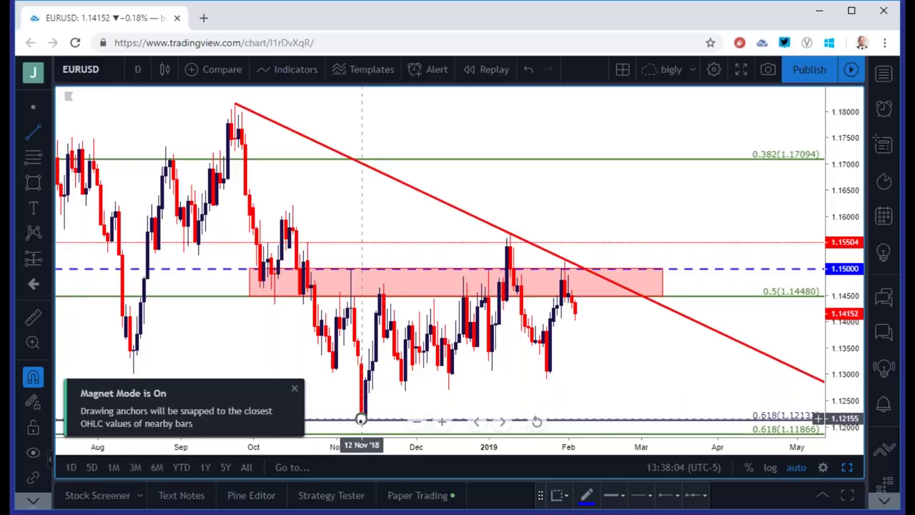
{"action": "left_click", "coordinate": [492, 371]}
{"action": "key", "text": "Escape"}
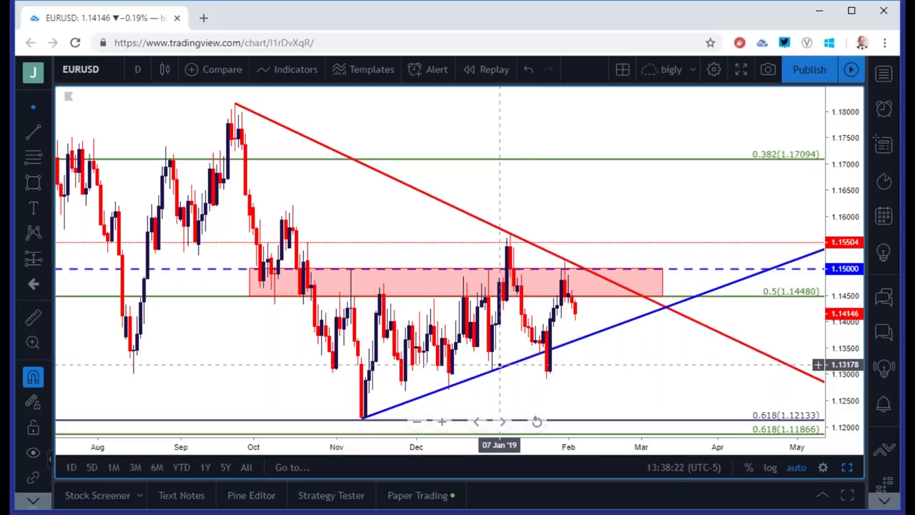
Step: Adjust the blue trend line's right anchor toward late January, then deselect it
{"action": "mouse_move", "coordinate": [494, 372]}
{"action": "left_mouse_down"}
{"action": "mouse_move", "coordinate": [501, 358]}
{"action": "mouse_move", "coordinate": [541, 381]}
{"action": "mouse_move", "coordinate": [572, 378]}
{"action": "left_mouse_up"}
{"action": "left_click", "coordinate": [572, 379]}
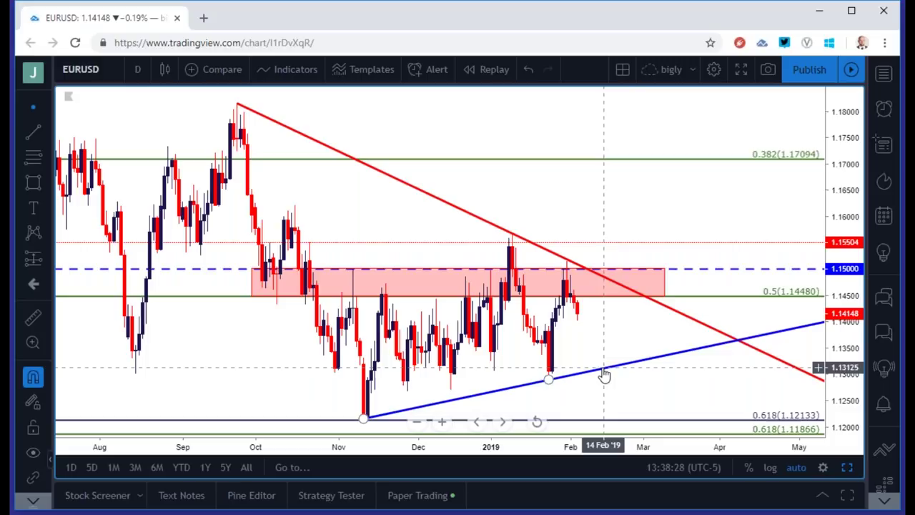
{"action": "scroll", "coordinate": [604, 375], "scroll_direction": "down", "scroll_amount": 4}
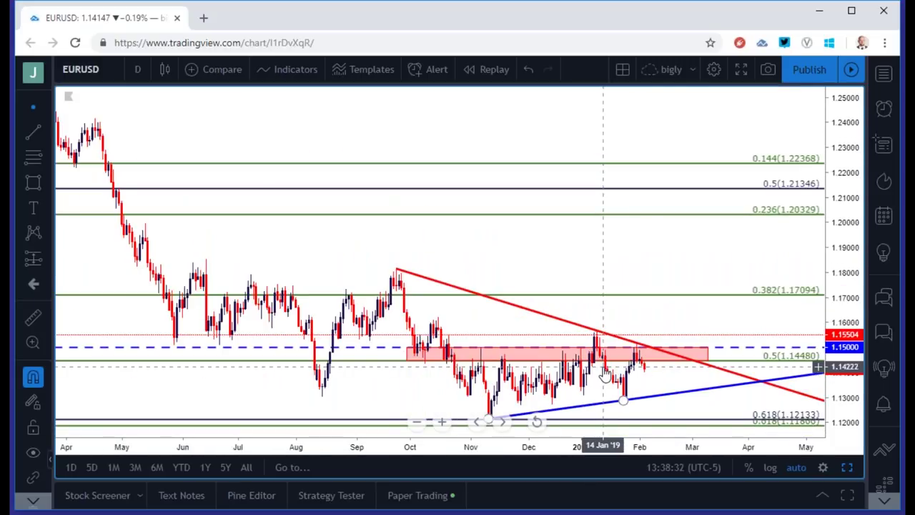
{"action": "scroll", "coordinate": [604, 375], "scroll_direction": "up", "scroll_amount": 3}
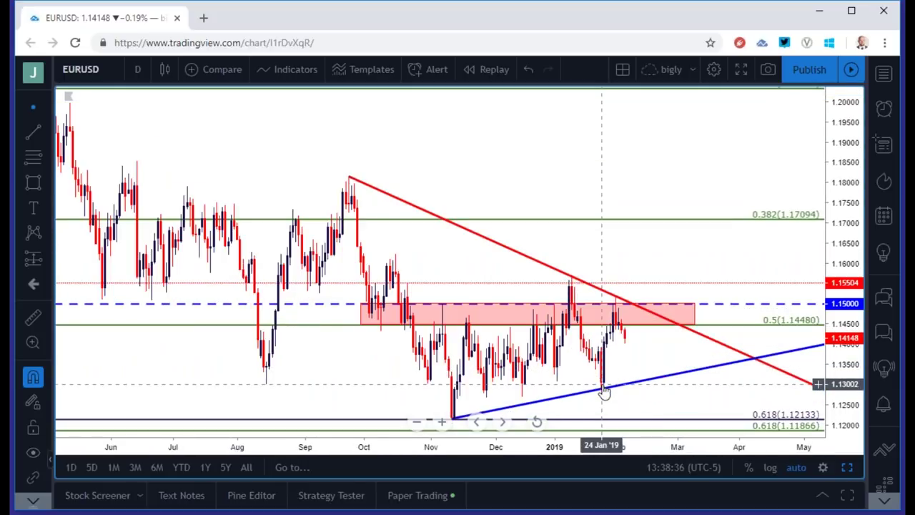
{"action": "left_click_drag", "start_coordinate": [602, 388], "coordinate": [558, 386]}
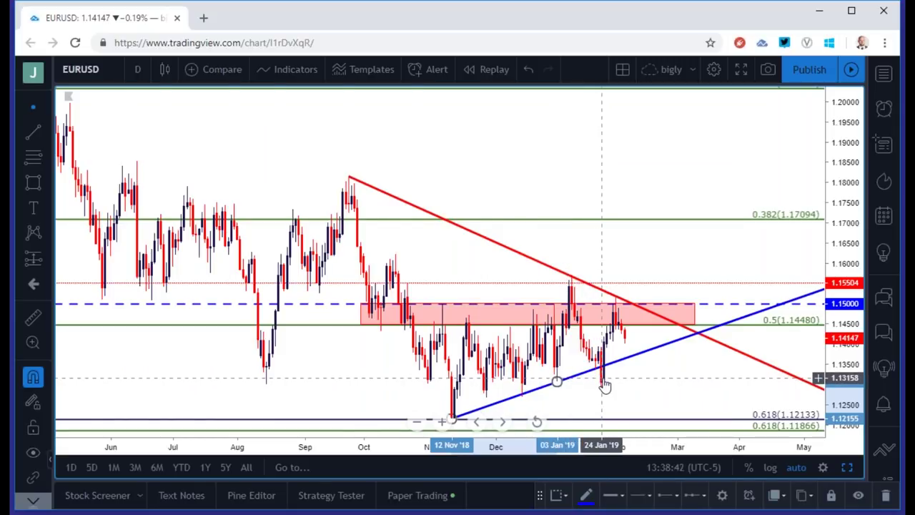
{"action": "scroll", "coordinate": [604, 386], "scroll_direction": "down", "scroll_amount": 4}
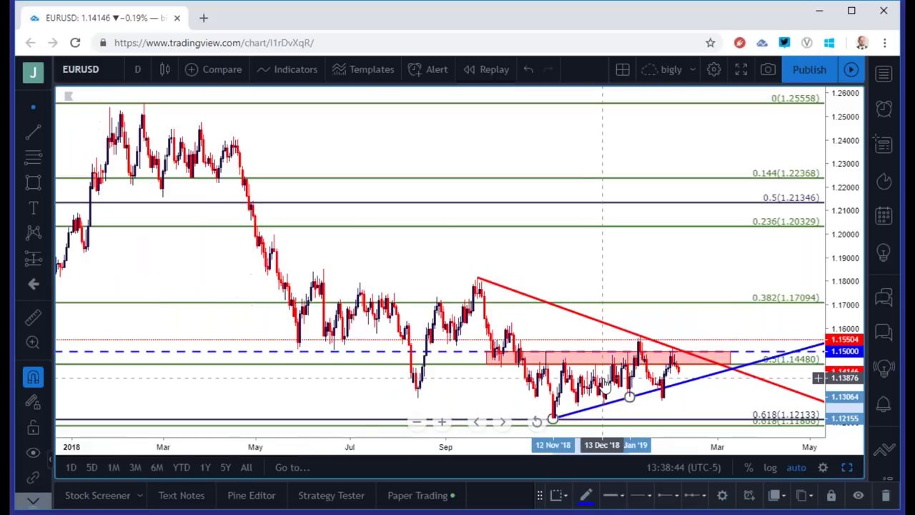
{"action": "left_click", "coordinate": [646, 316]}
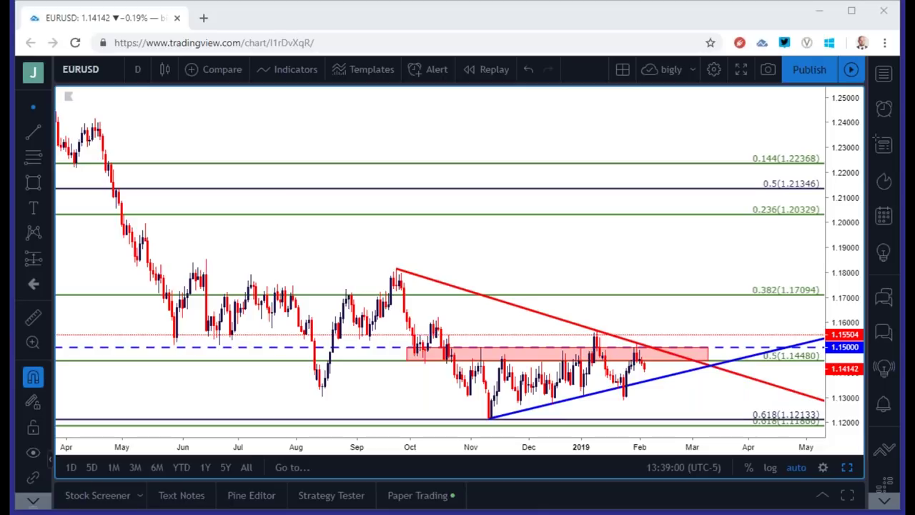
Step: Load AUDCHF from the FX_IDC feed on 1-week bars
{"action": "left_click", "coordinate": [111, 63]}
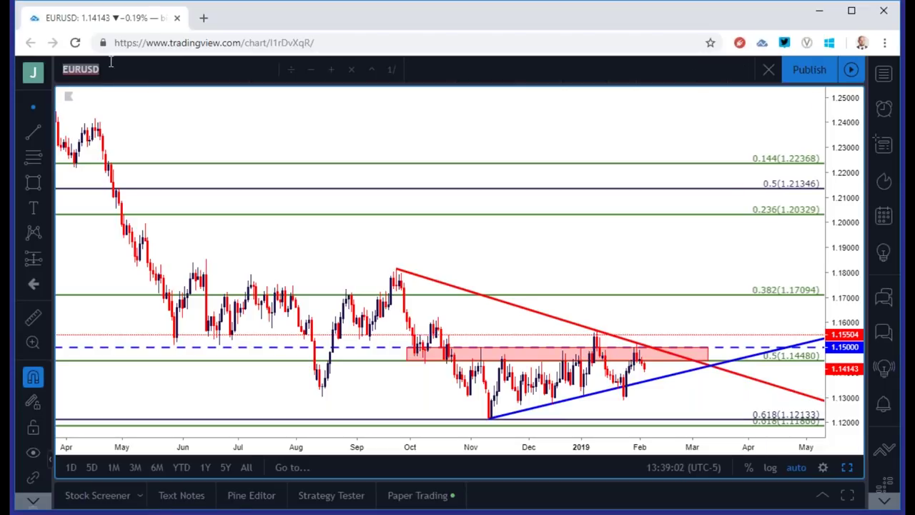
{"action": "type", "text": "AUDCHF"}
{"action": "key", "text": "Down"}
{"action": "key", "text": "Down"}
{"action": "key", "text": "Down"}
{"action": "key", "text": "Down"}
{"action": "key", "text": "Return"}
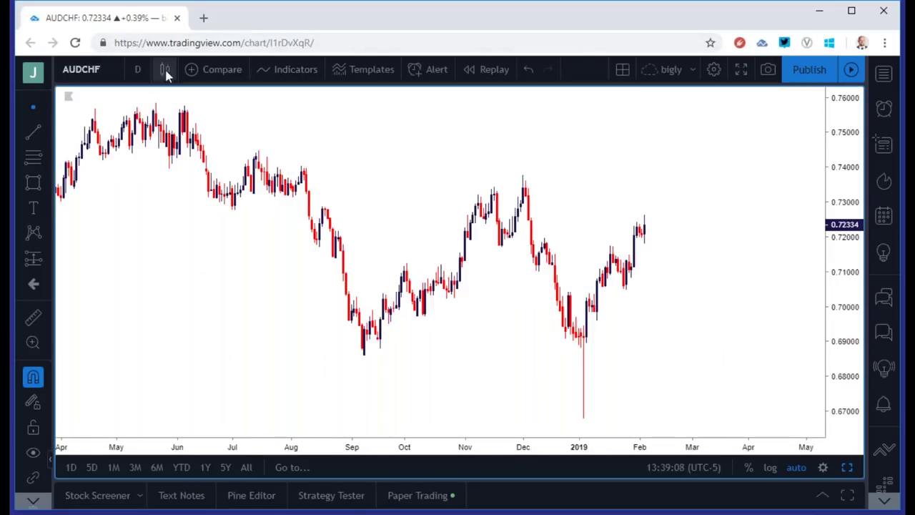
{"action": "left_click", "coordinate": [137, 71]}
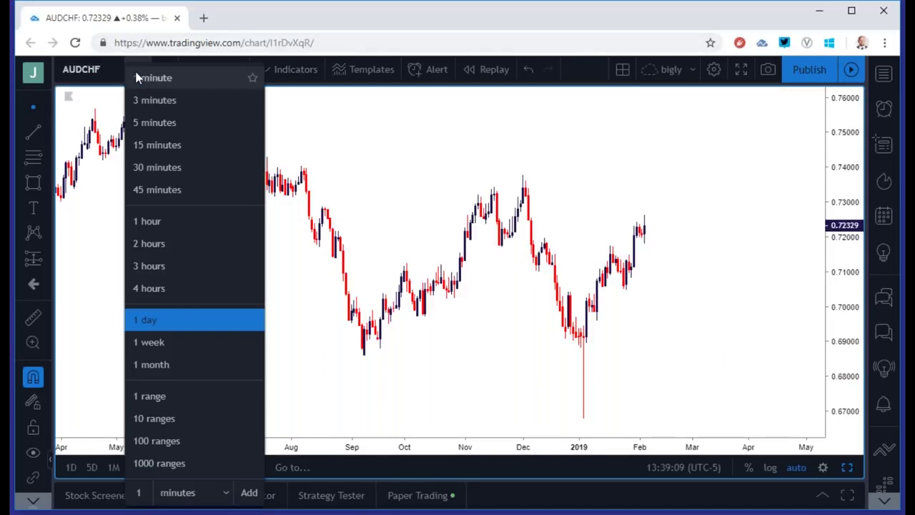
{"action": "left_click", "coordinate": [163, 344]}
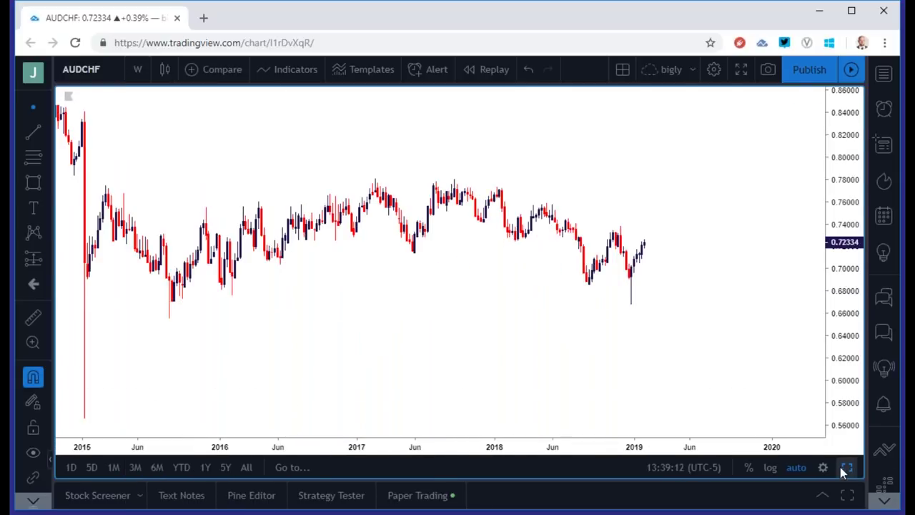
Step: Enlarge the AUDCHF chart to fill the layout as a single full-size chart
{"action": "left_click", "coordinate": [845, 469]}
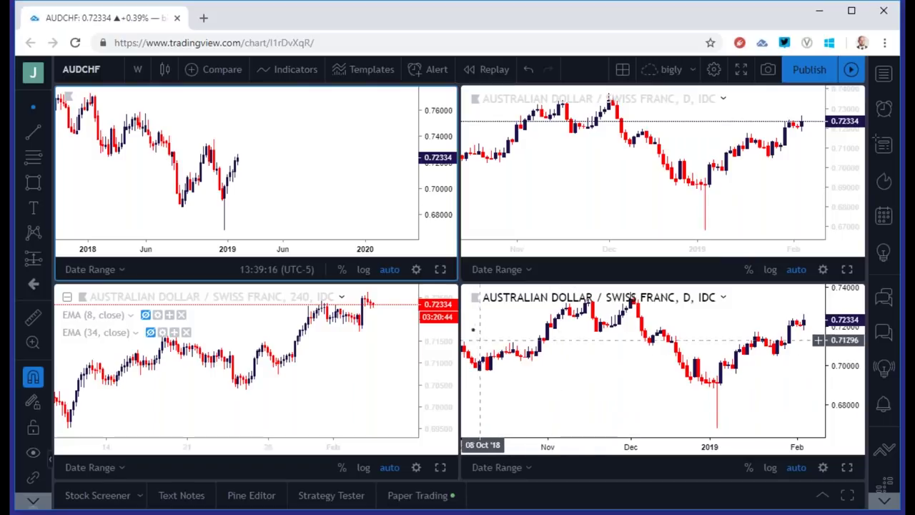
{"action": "left_click", "coordinate": [441, 269]}
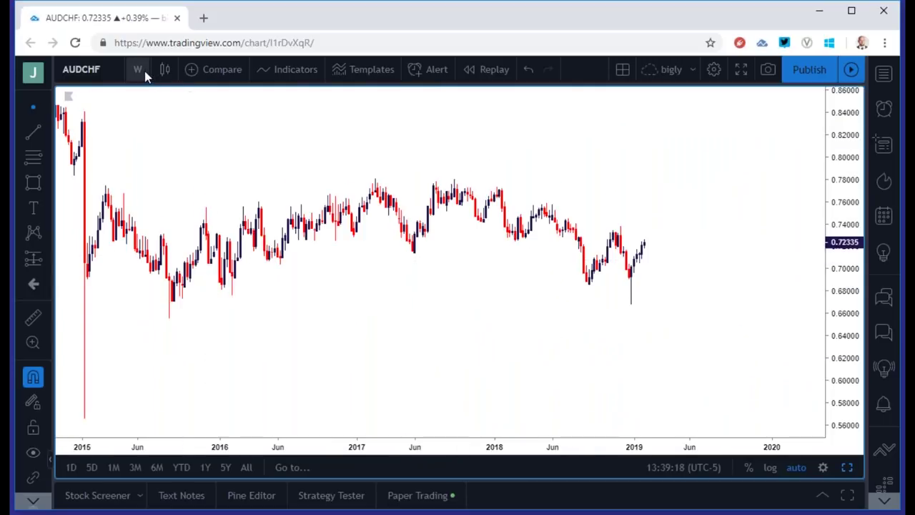
{"action": "scroll", "coordinate": [206, 126], "scroll_direction": "down", "scroll_amount": 4}
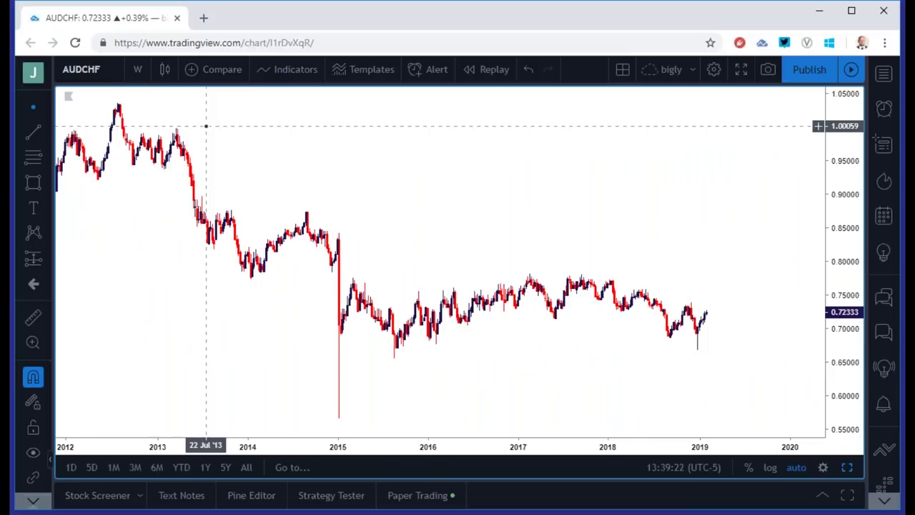
{"action": "scroll", "coordinate": [206, 126], "scroll_direction": "up", "scroll_amount": 3}
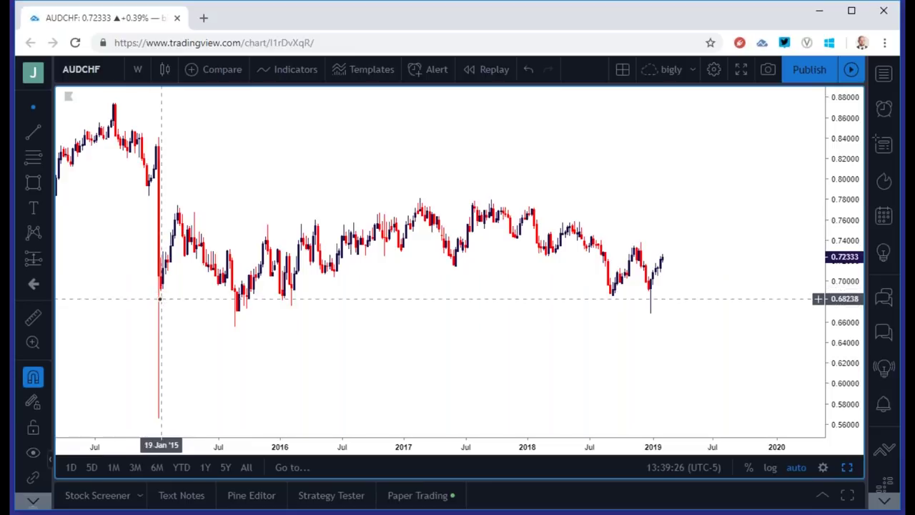
Step: Draw a Fib Retracement on AUDCHF from the 24 Aug '15 low to the 2017 high
{"action": "left_click", "coordinate": [47, 158]}
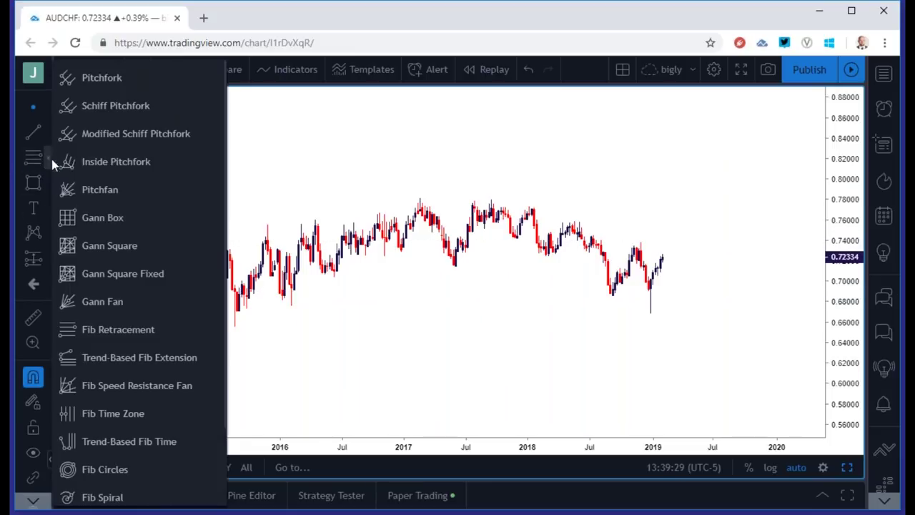
{"action": "left_click", "coordinate": [91, 328]}
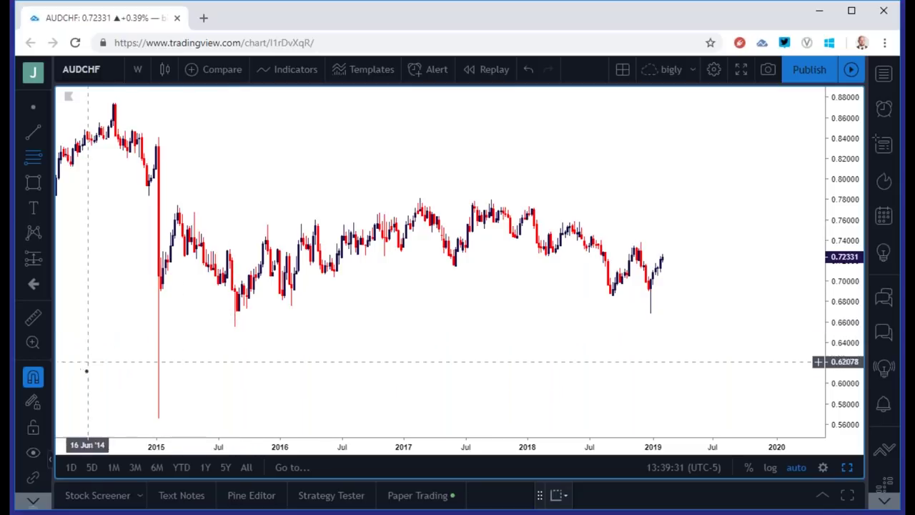
{"action": "left_click", "coordinate": [234, 327]}
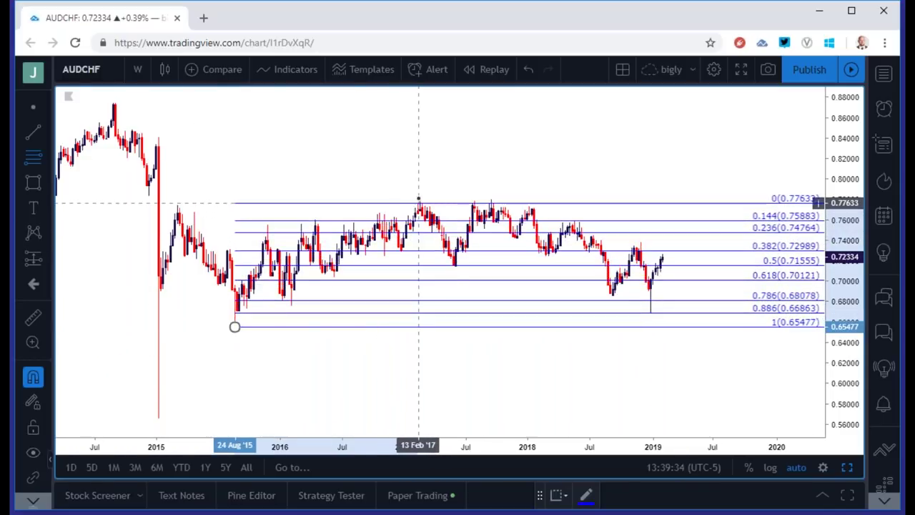
{"action": "left_click", "coordinate": [420, 198]}
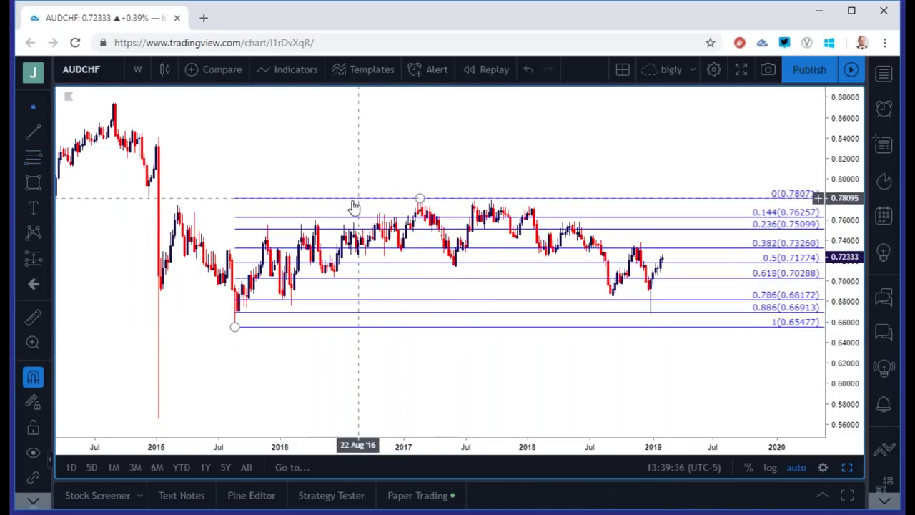
{"action": "scroll", "coordinate": [321, 190], "scroll_direction": "up", "scroll_amount": 1}
{"action": "scroll", "coordinate": [322, 190], "scroll_direction": "up", "scroll_amount": 1}
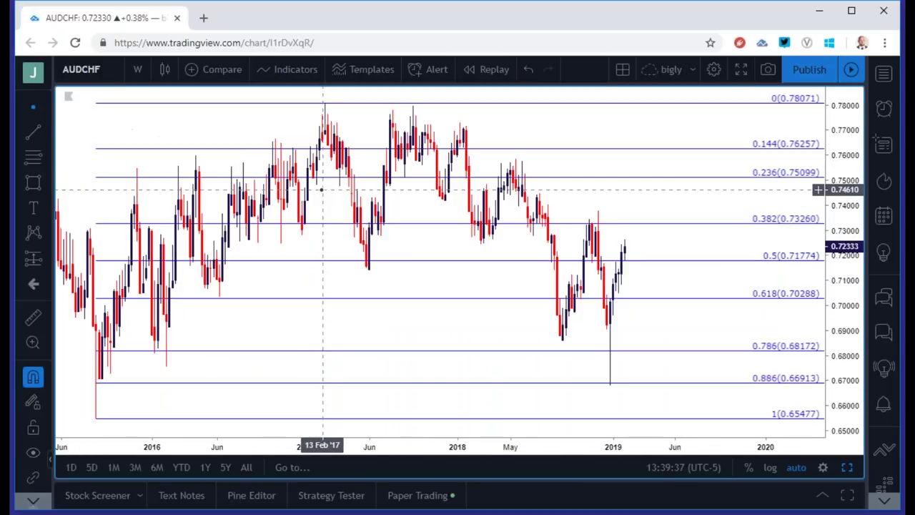
Step: Make the Fib retracement's level lines thicker in its Style settings and confirm
{"action": "double_click", "coordinate": [358, 178]}
{"action": "left_click", "coordinate": [434, 152]}
{"action": "left_click", "coordinate": [434, 151]}
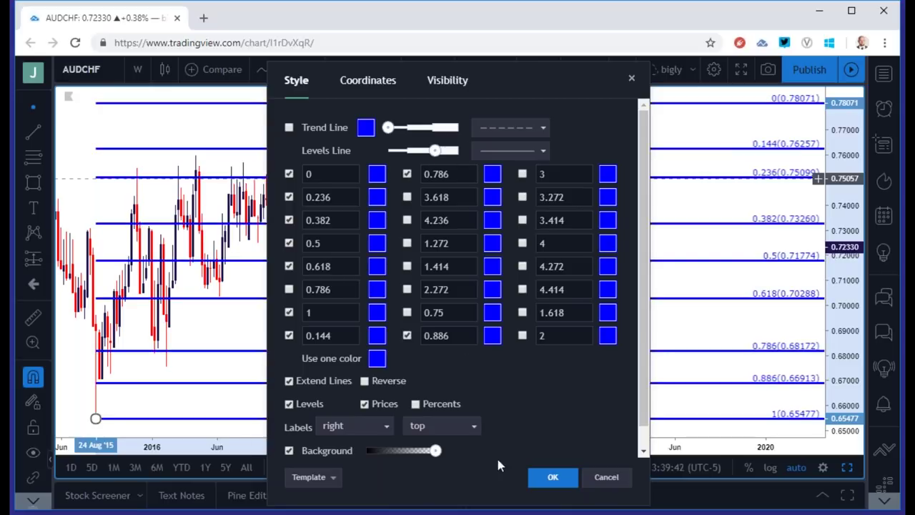
{"action": "left_click", "coordinate": [552, 476]}
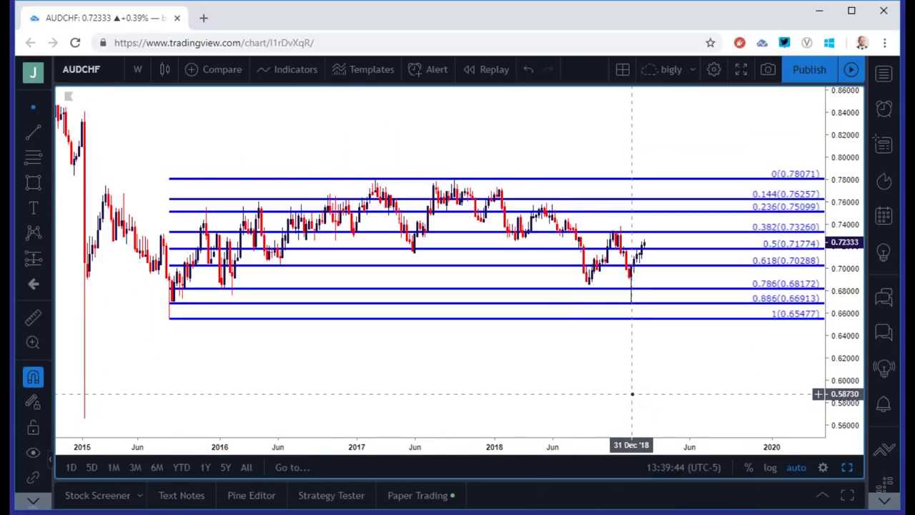
Step: Draw a trend line joining the early-2018 and mid-2018 AUDCHF highs
{"action": "left_click", "coordinate": [46, 130]}
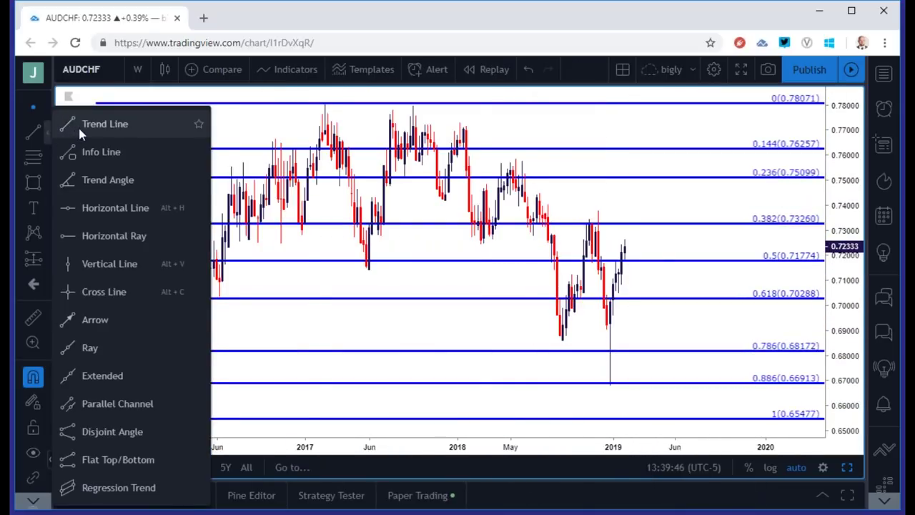
{"action": "left_click", "coordinate": [78, 125]}
{"action": "left_click", "coordinate": [460, 124]}
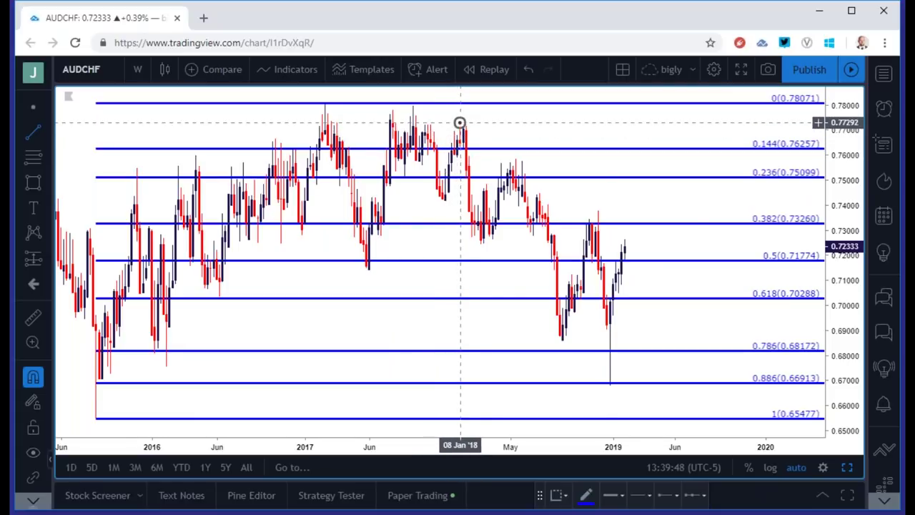
{"action": "left_click", "coordinate": [522, 162]}
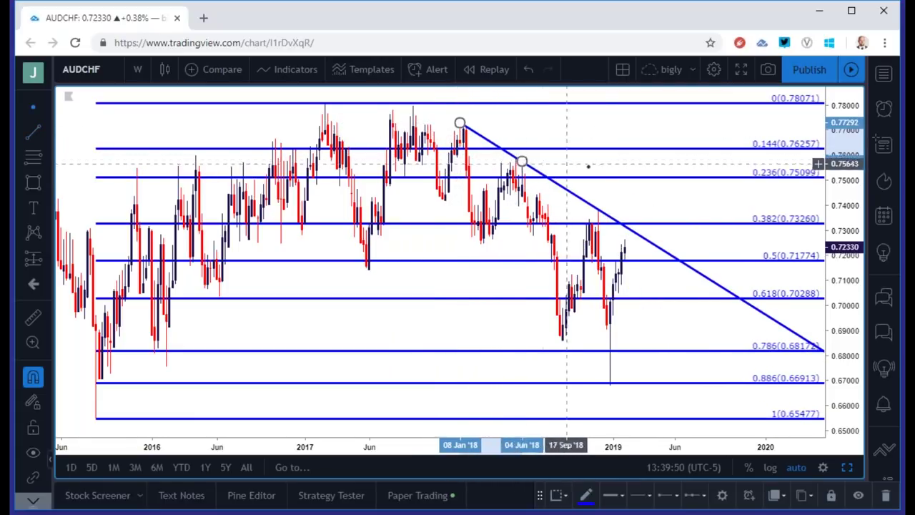
Step: Colour the descending trend line red and deselect it
{"action": "double_click", "coordinate": [533, 170]}
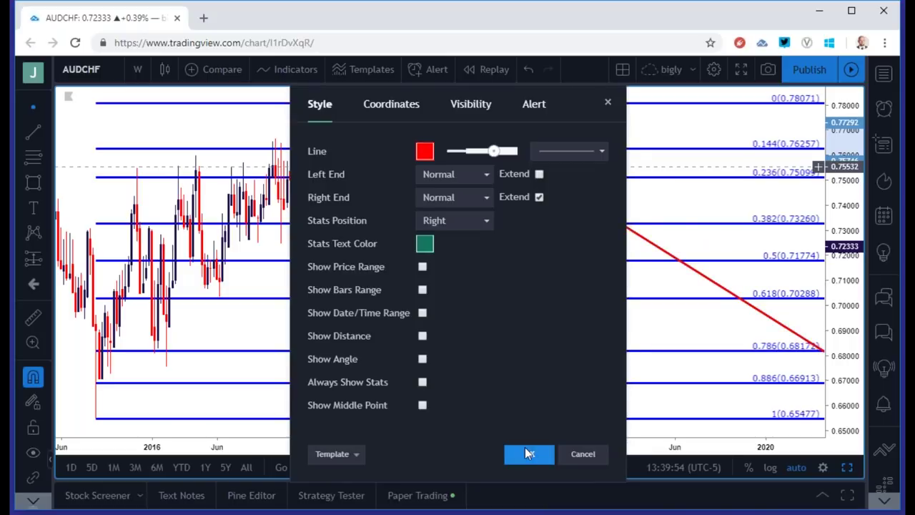
{"action": "left_click", "coordinate": [526, 450]}
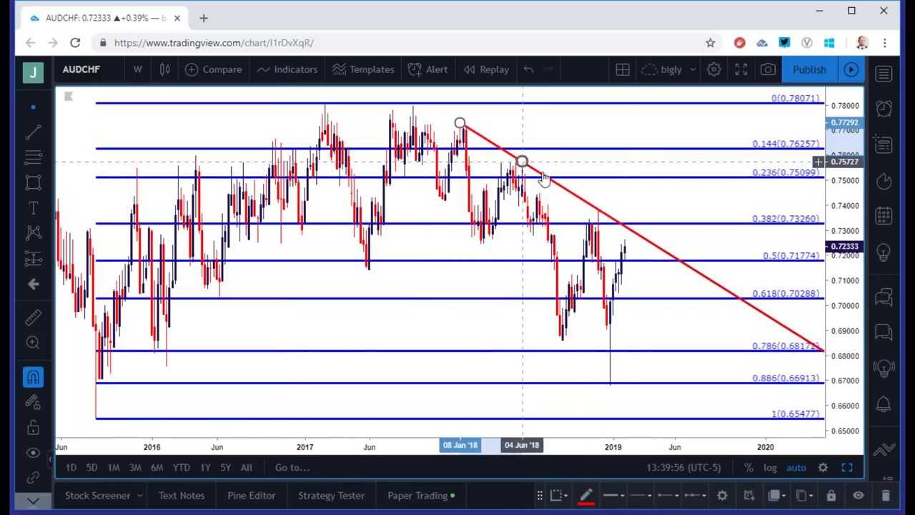
{"action": "left_click", "coordinate": [609, 206]}
{"action": "scroll", "coordinate": [608, 202], "scroll_direction": "down", "scroll_amount": 2}
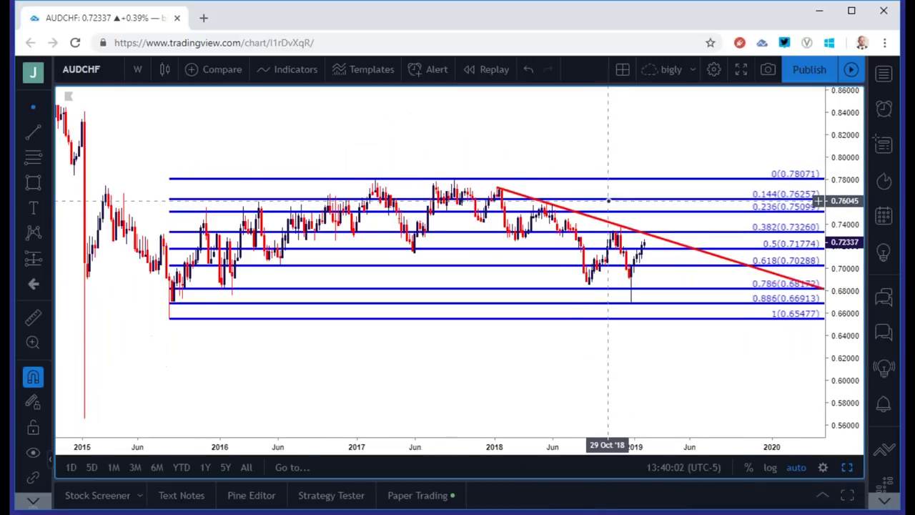
{"action": "scroll", "coordinate": [609, 201], "scroll_direction": "up", "scroll_amount": 2}
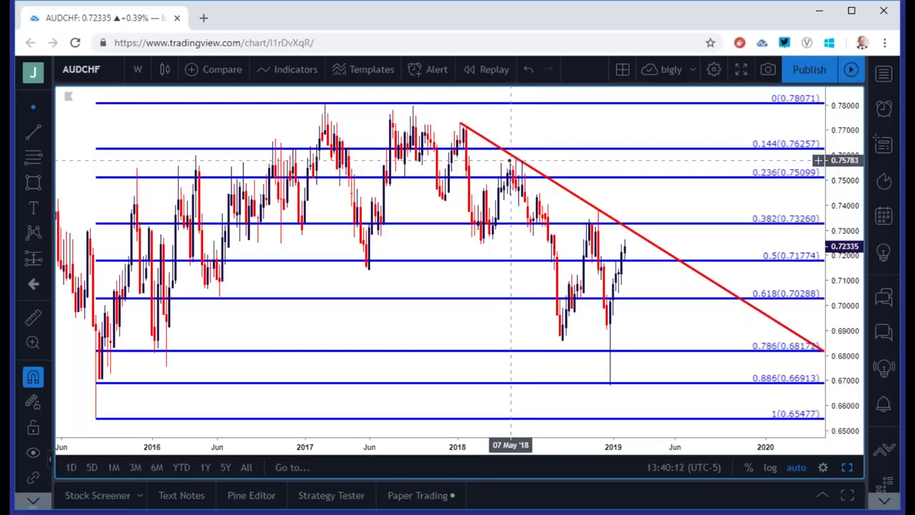
{"action": "left_click", "coordinate": [138, 69]}
Step: Switch AUDCHF to daily, then to 4-hour candles, and zoom the chart
{"action": "left_click", "coordinate": [151, 319]}
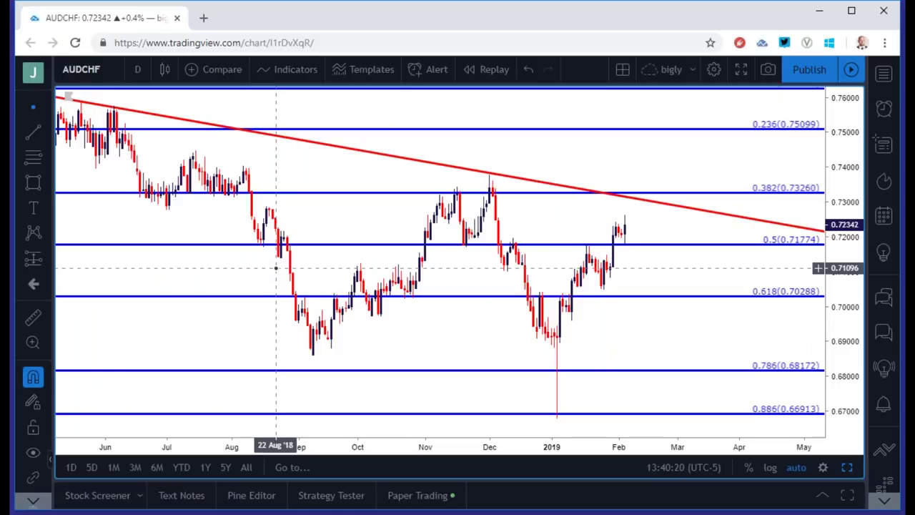
{"action": "left_click", "coordinate": [137, 69]}
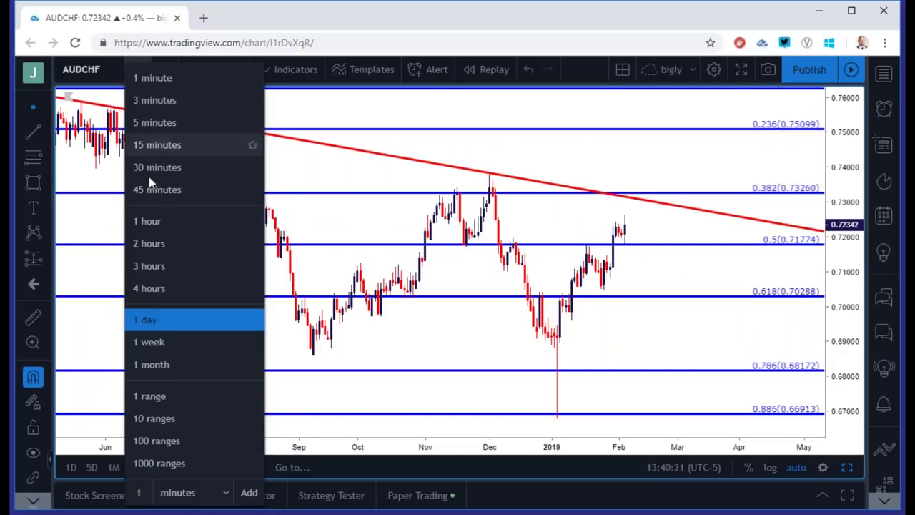
{"action": "left_click", "coordinate": [148, 288]}
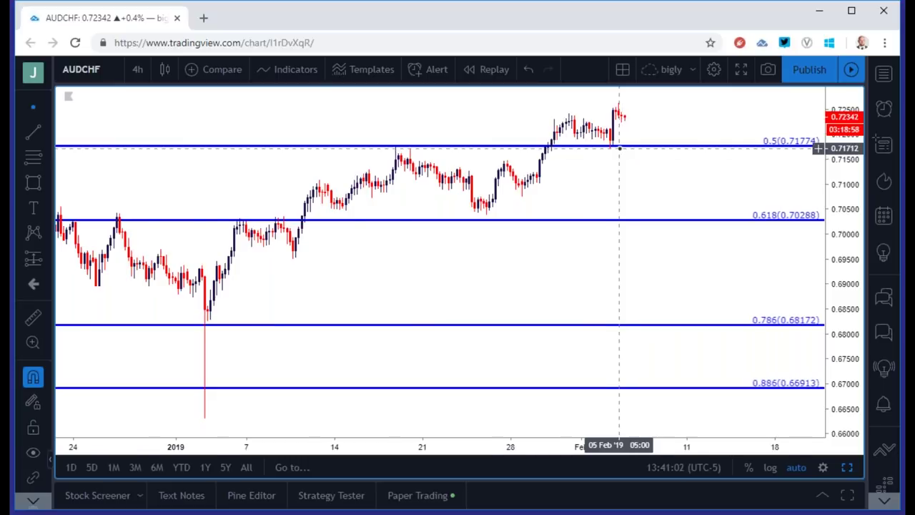
{"action": "scroll", "coordinate": [604, 146], "scroll_direction": "down", "scroll_amount": 2}
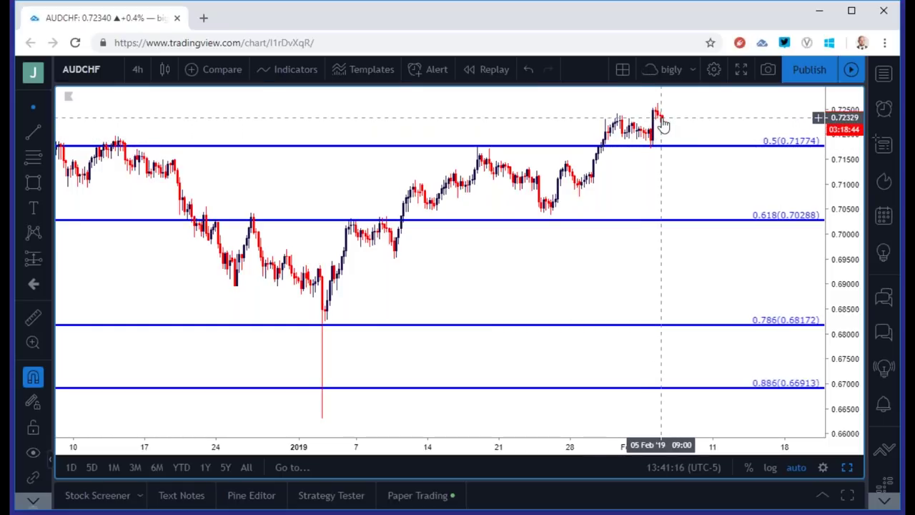
{"action": "scroll", "coordinate": [662, 122], "scroll_direction": "down", "scroll_amount": 2}
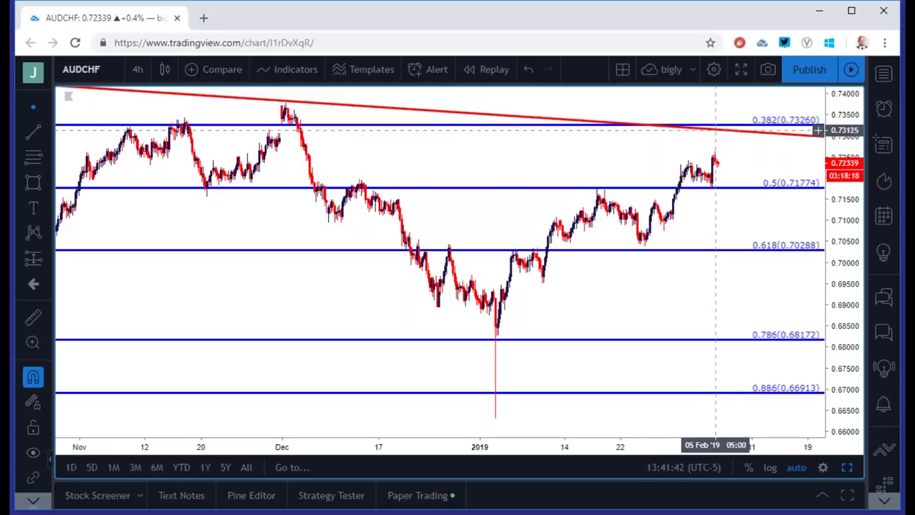
{"action": "scroll", "coordinate": [717, 136], "scroll_direction": "down", "scroll_amount": 3}
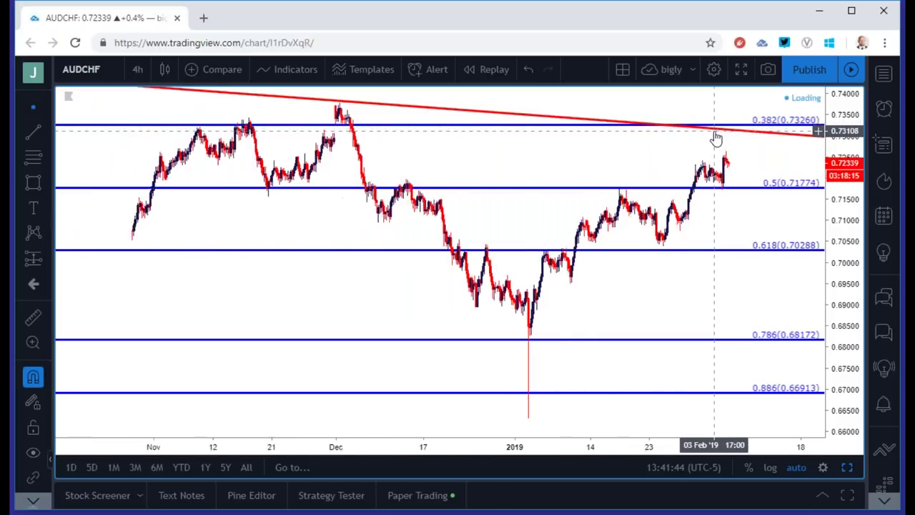
Step: Set the AUDCHF chart interval back to 1 day
{"action": "left_click", "coordinate": [135, 70]}
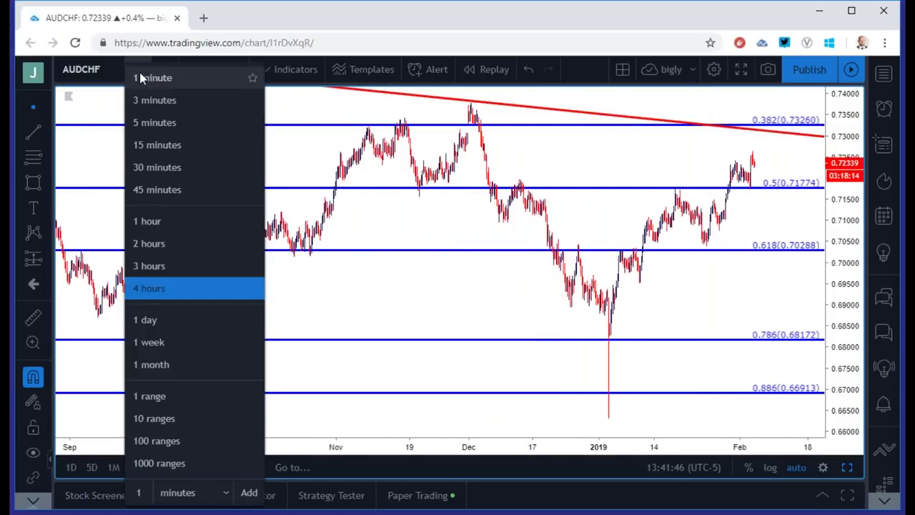
{"action": "left_click", "coordinate": [162, 321]}
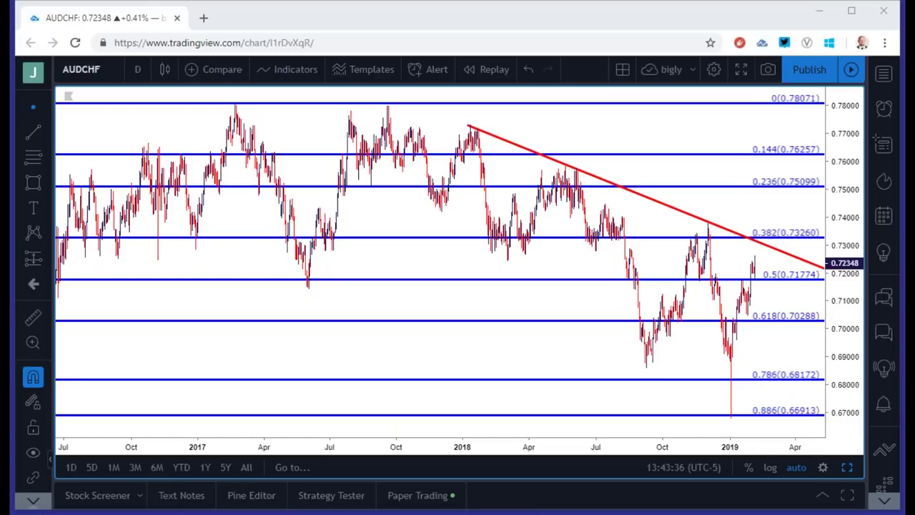
Step: Load the DXY chart
{"action": "left_click", "coordinate": [108, 68]}
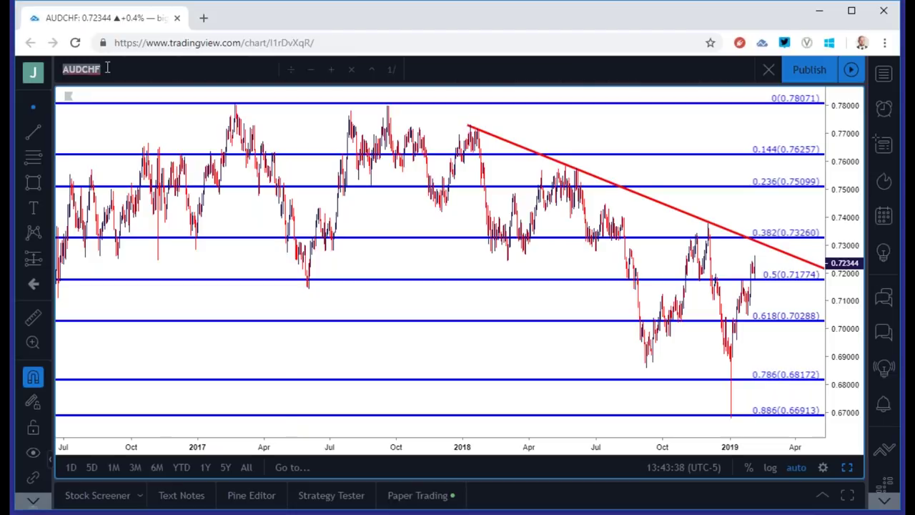
{"action": "type", "text": "DXY"}
{"action": "key", "text": "Return"}
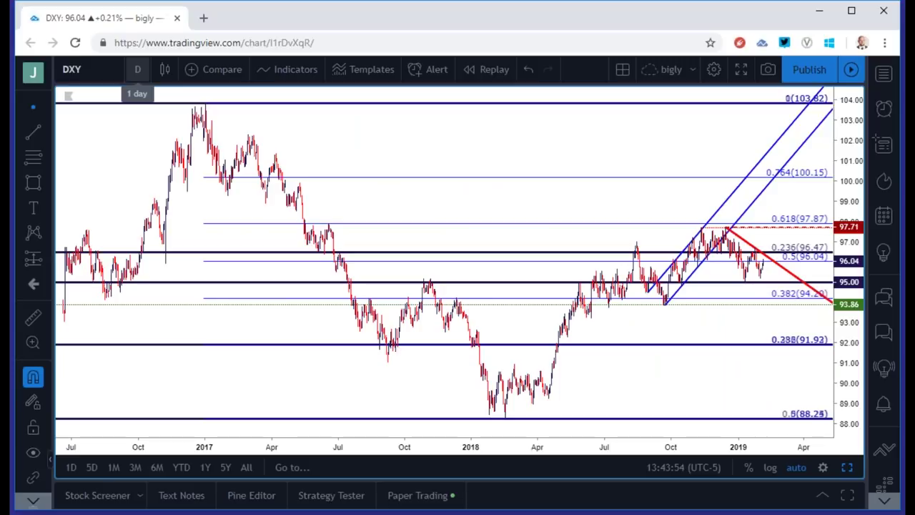
Step: Switch the chart to FX_IDC:EURUSD
{"action": "left_click", "coordinate": [100, 69]}
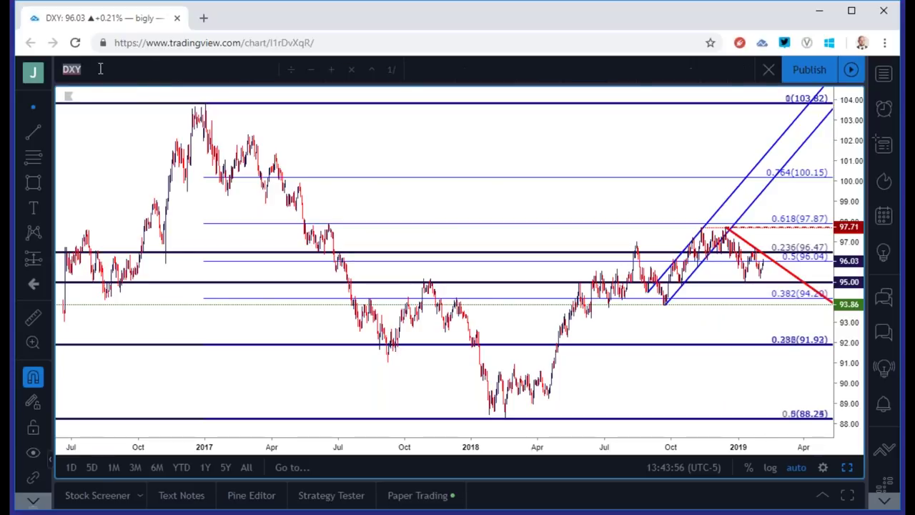
{"action": "type", "text": "EURUSD"}
{"action": "key", "text": "Down"}
{"action": "key", "text": "Down"}
{"action": "key", "text": "Down"}
{"action": "key", "text": "Return"}
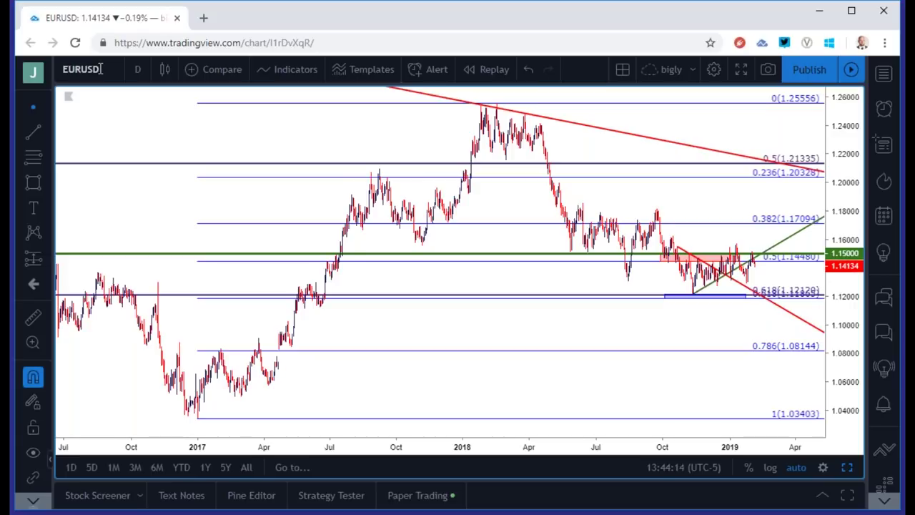
{"action": "left_click", "coordinate": [101, 68]}
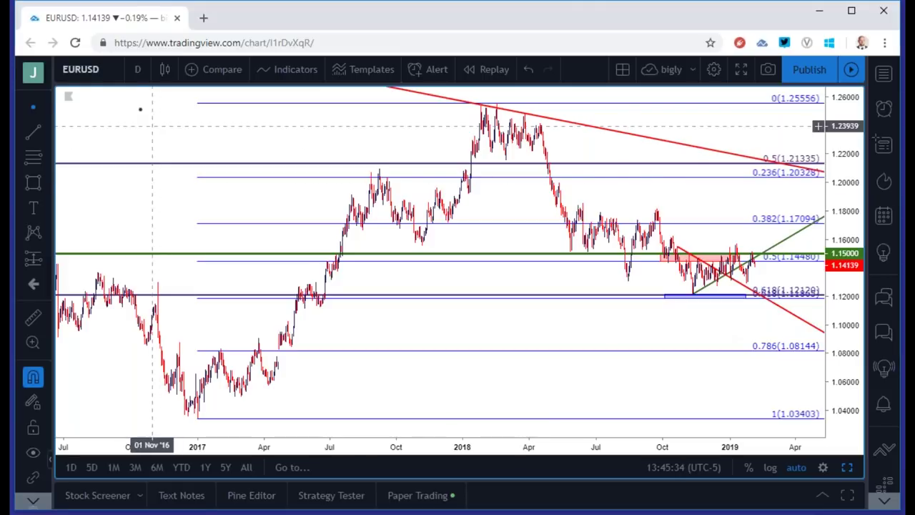
Step: Switch EURUSD to 1-hour candles and start editing the chart symbol
{"action": "left_click", "coordinate": [137, 69]}
{"action": "left_click", "coordinate": [148, 223]}
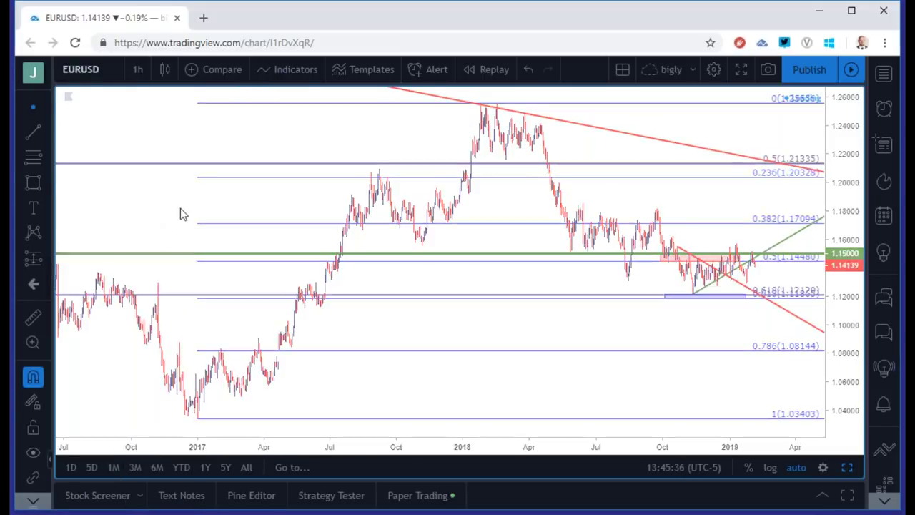
{"action": "scroll", "coordinate": [173, 194], "scroll_direction": "up", "scroll_amount": 1}
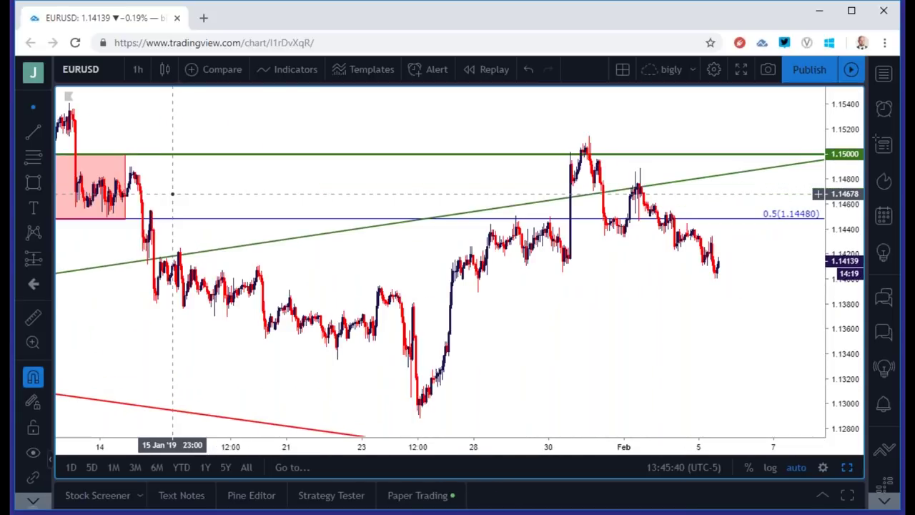
{"action": "scroll", "coordinate": [178, 193], "scroll_direction": "down", "scroll_amount": 2}
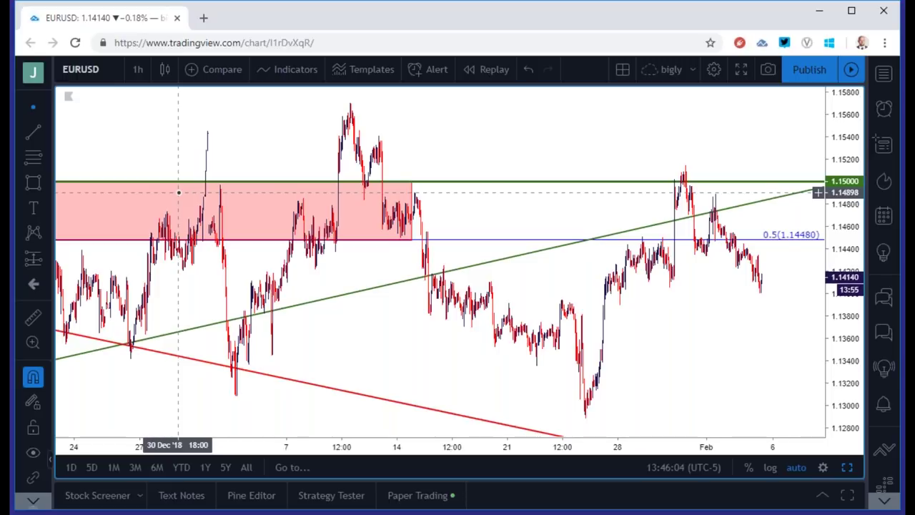
{"action": "left_click", "coordinate": [110, 76]}
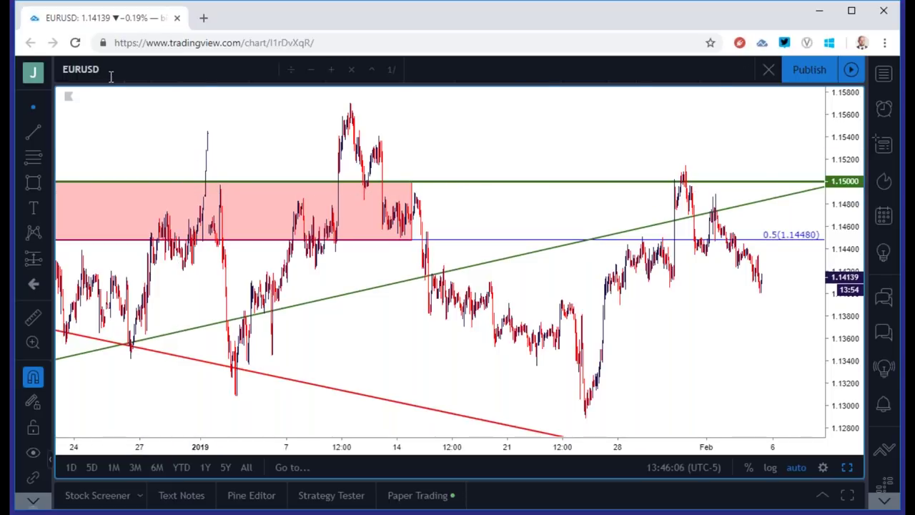
Step: Load GER30 and set it to daily candles
{"action": "key", "text": "BackSpace"}
{"action": "key", "text": "BackSpace"}
{"action": "key", "text": "BackSpace"}
{"action": "key", "text": "BackSpace"}
{"action": "key", "text": "BackSpace"}
{"action": "key", "text": "BackSpace"}
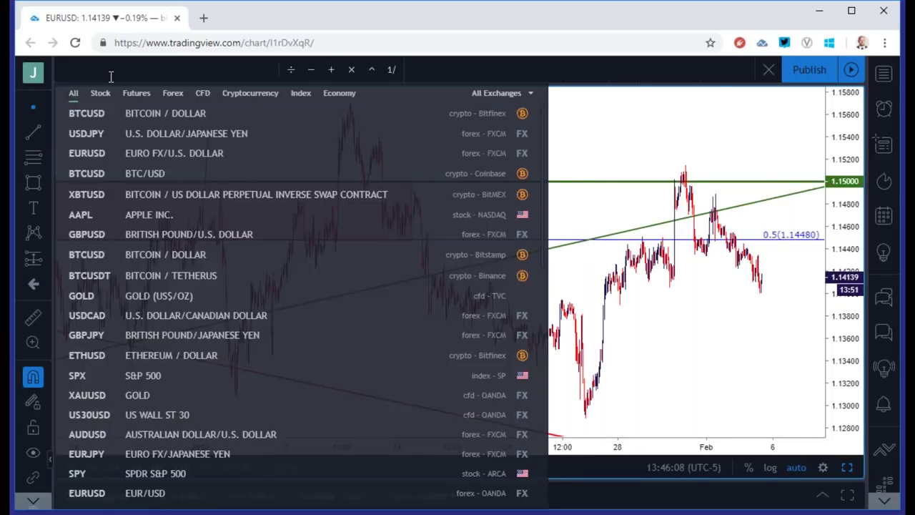
{"action": "type", "text": "GER30"}
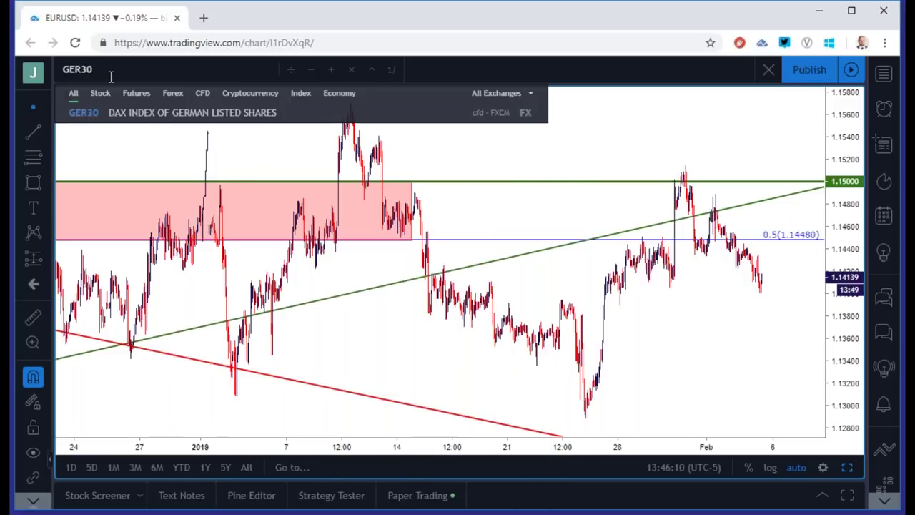
{"action": "key", "text": "Return"}
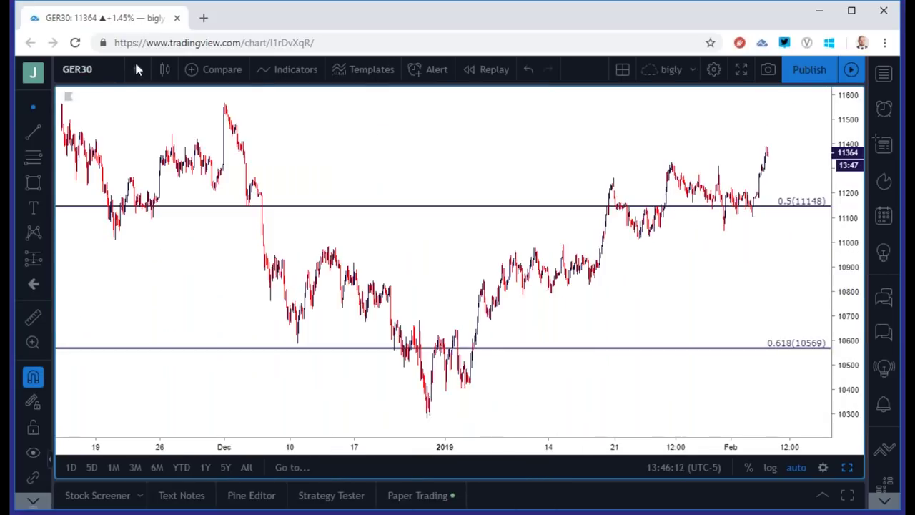
{"action": "left_click", "coordinate": [137, 69]}
{"action": "left_click", "coordinate": [173, 323]}
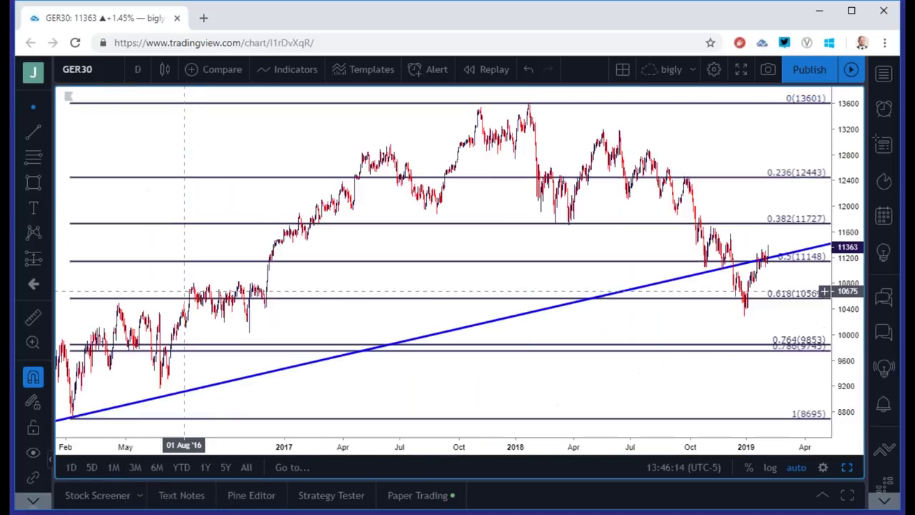
{"action": "scroll", "coordinate": [193, 208], "scroll_direction": "up", "scroll_amount": 2}
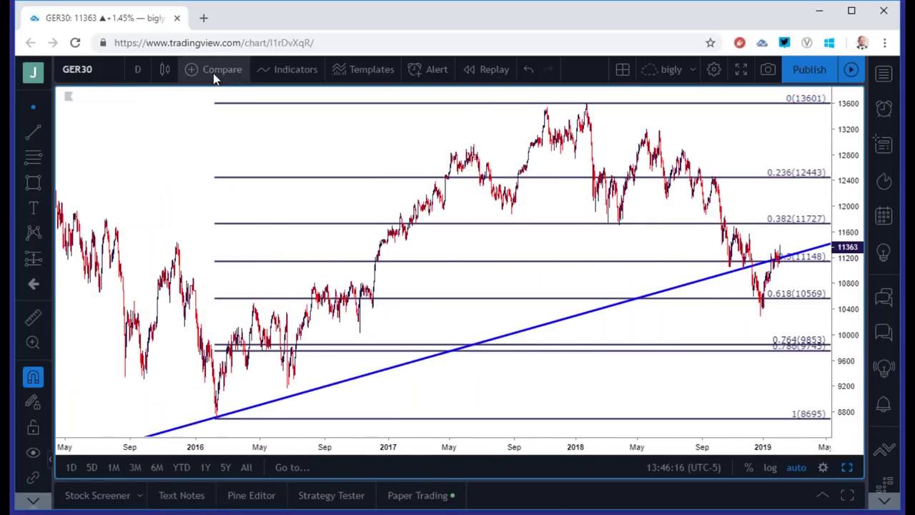
Step: Add FXCM EURUSD as a comparison series
{"action": "left_click", "coordinate": [191, 69]}
{"action": "type", "text": "EURUSD"}
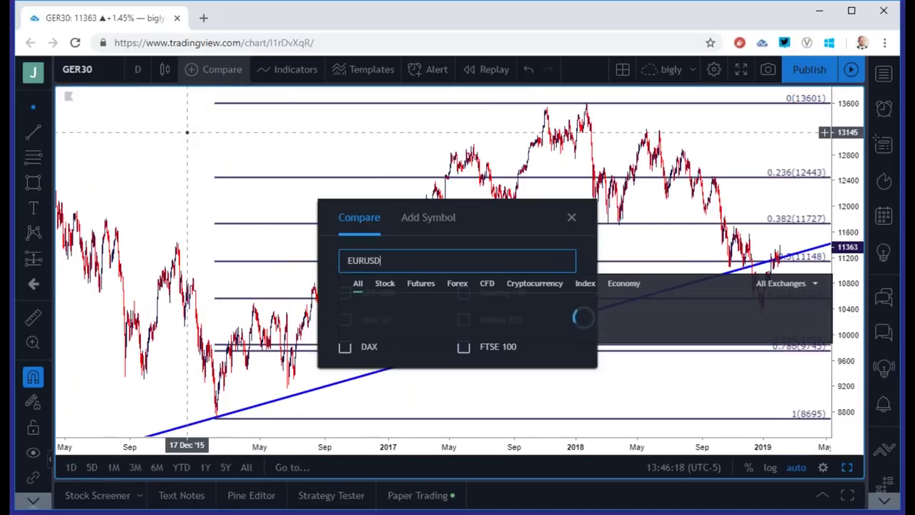
{"action": "key", "text": "Down"}
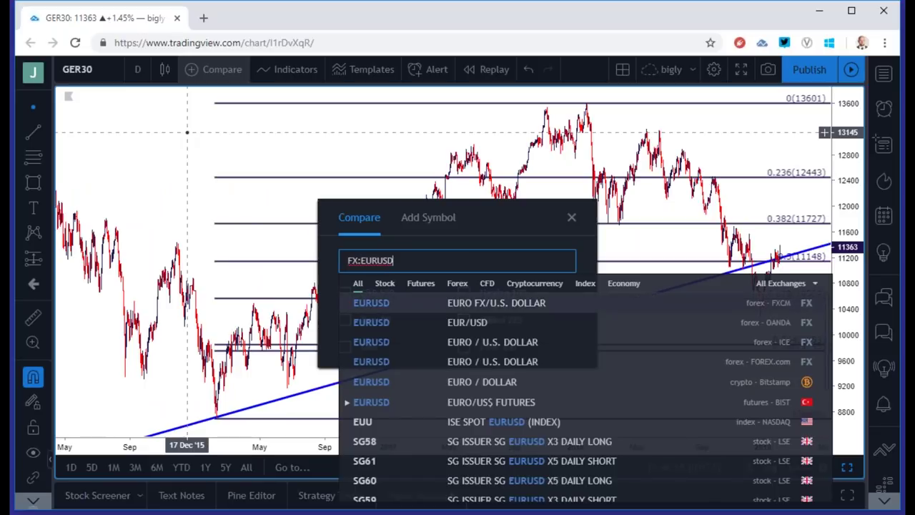
{"action": "key", "text": "Return"}
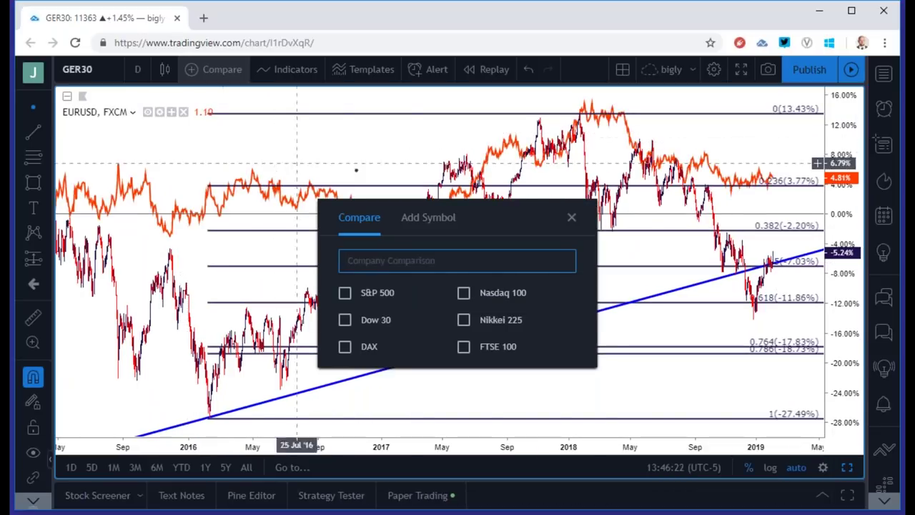
Step: Close the comparison search and delete the EURUSD comparison from the GER30 chart
{"action": "left_click", "coordinate": [573, 215]}
{"action": "scroll", "coordinate": [572, 221], "scroll_direction": "up", "scroll_amount": 5}
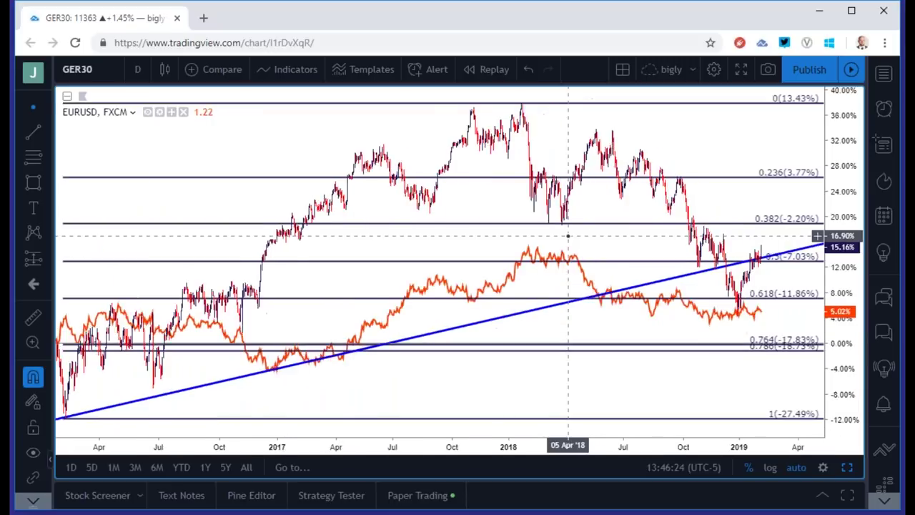
{"action": "scroll", "coordinate": [568, 236], "scroll_direction": "up", "scroll_amount": 2}
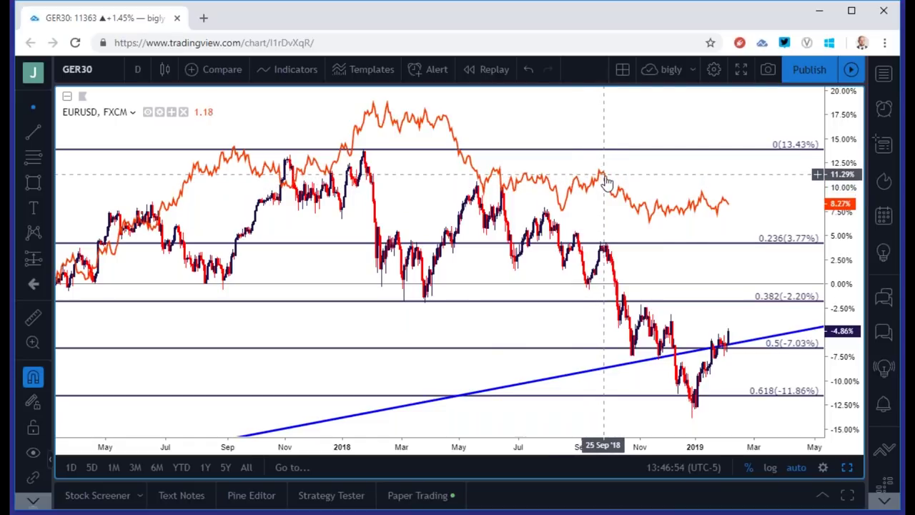
{"action": "scroll", "coordinate": [604, 183], "scroll_direction": "down", "scroll_amount": 4}
{"action": "scroll", "coordinate": [605, 184], "scroll_direction": "down", "scroll_amount": 1}
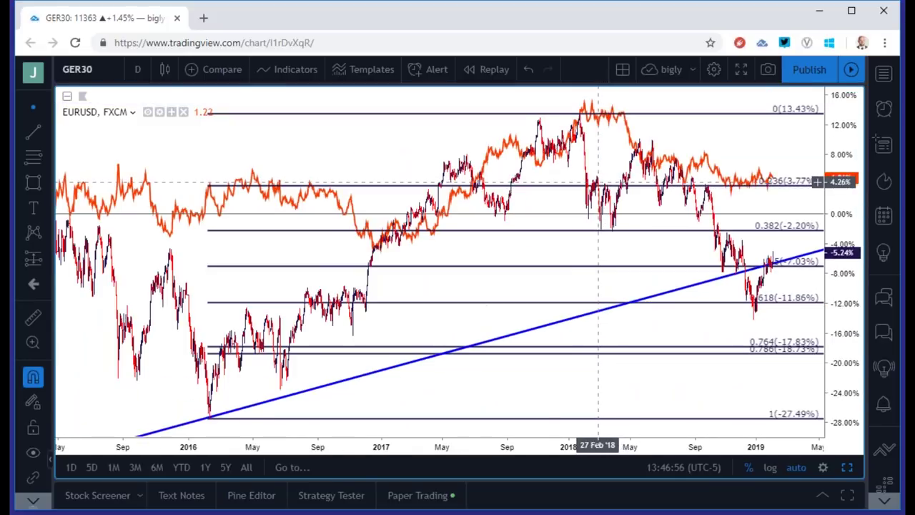
{"action": "left_click", "coordinate": [183, 113]}
{"action": "scroll", "coordinate": [173, 213], "scroll_direction": "up", "scroll_amount": 2}
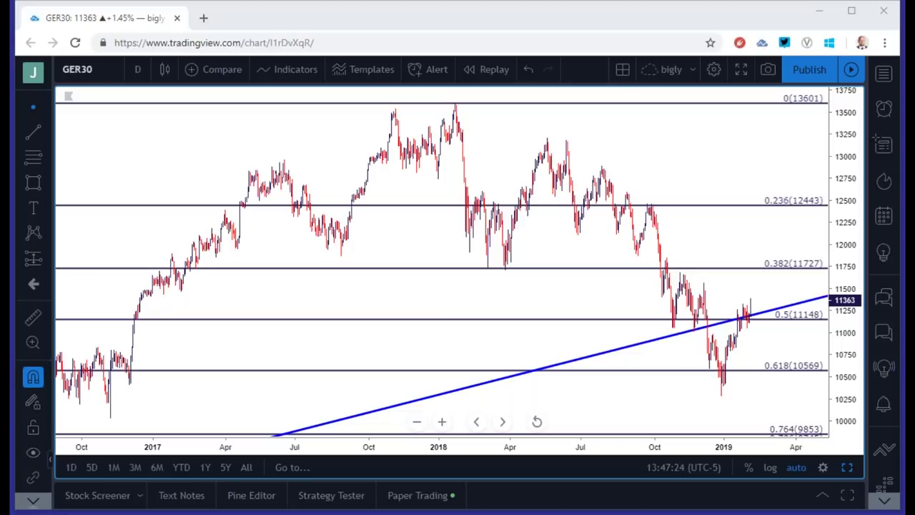
Step: Load the FX:SPX500 chart and zoom to review its Fibonacci levels
{"action": "left_click", "coordinate": [98, 70]}
{"action": "type", "text": "SPX500"}
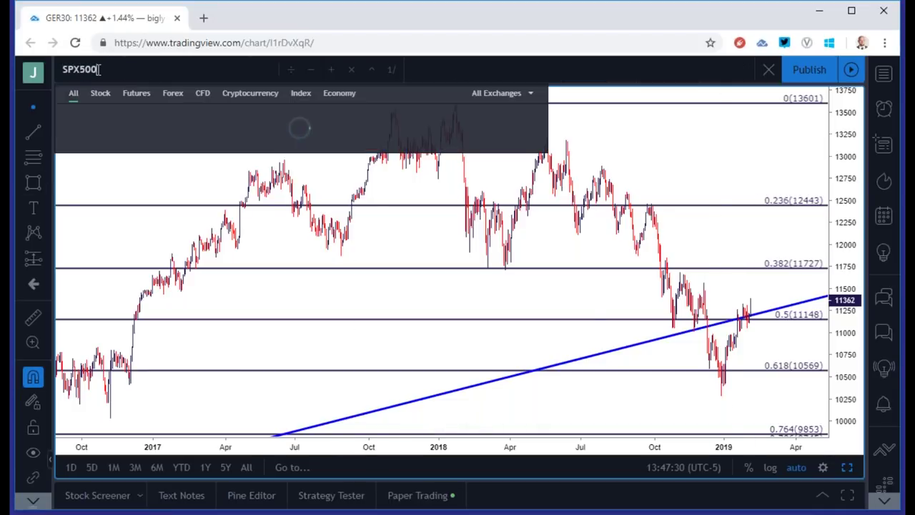
{"action": "key", "text": "Down"}
{"action": "key", "text": "Return"}
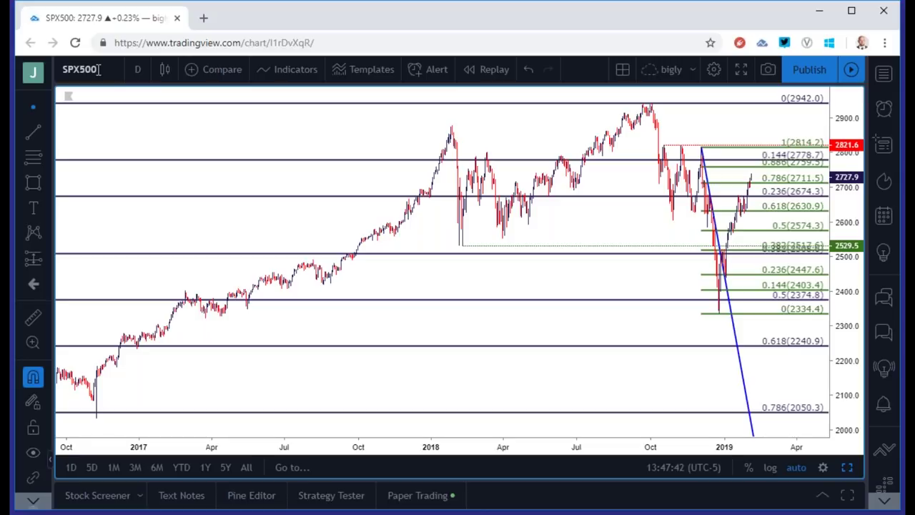
{"action": "scroll", "coordinate": [603, 223], "scroll_direction": "up", "scroll_amount": 3}
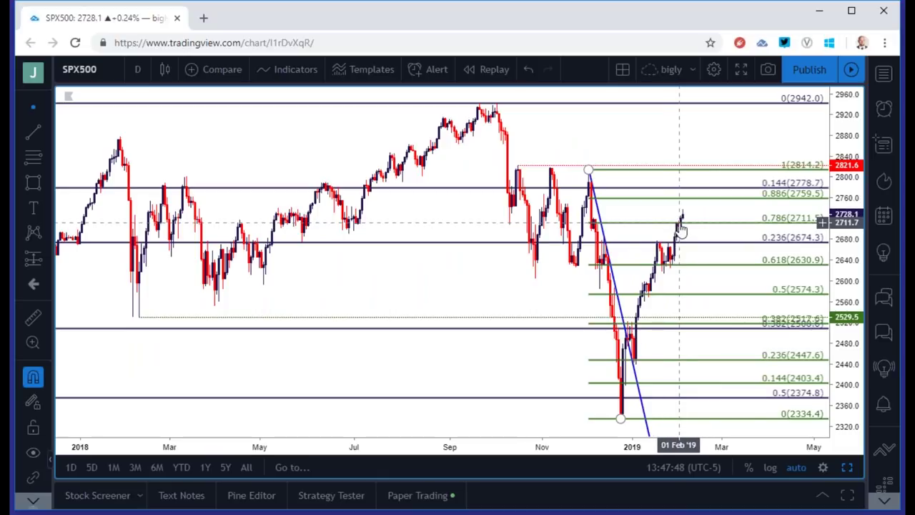
{"action": "scroll", "coordinate": [681, 229], "scroll_direction": "down", "scroll_amount": 3}
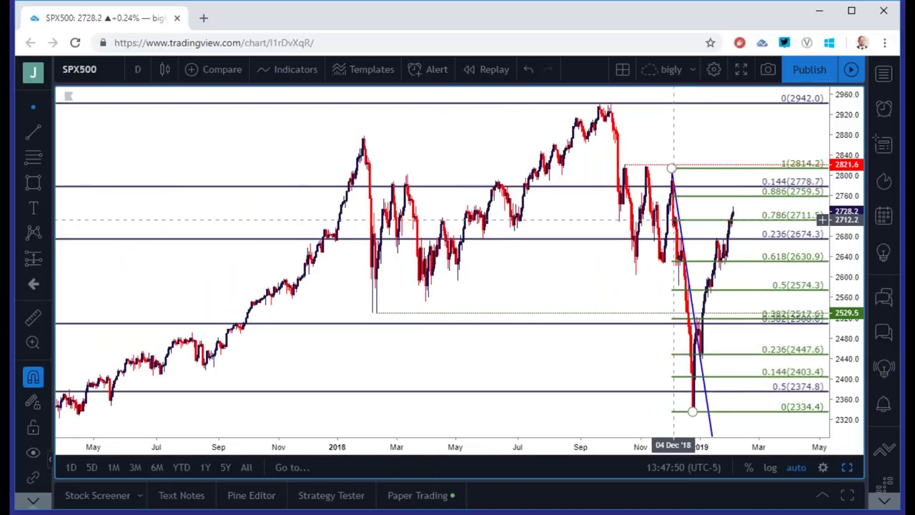
{"action": "left_click", "coordinate": [138, 69]}
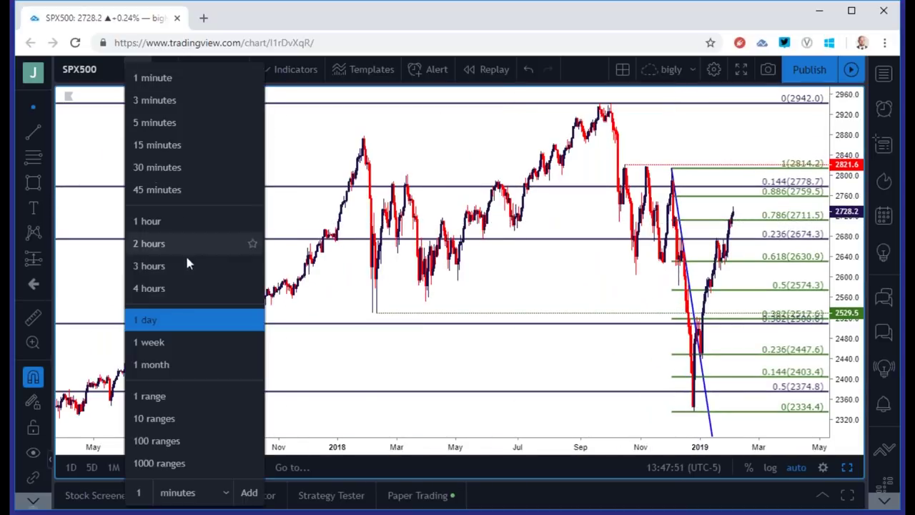
Step: Switch SPX500 to 1-week candles and zoom out
{"action": "left_click", "coordinate": [216, 336]}
{"action": "scroll", "coordinate": [216, 337], "scroll_direction": "down", "scroll_amount": 5}
{"action": "scroll", "coordinate": [229, 299], "scroll_direction": "up", "scroll_amount": 2}
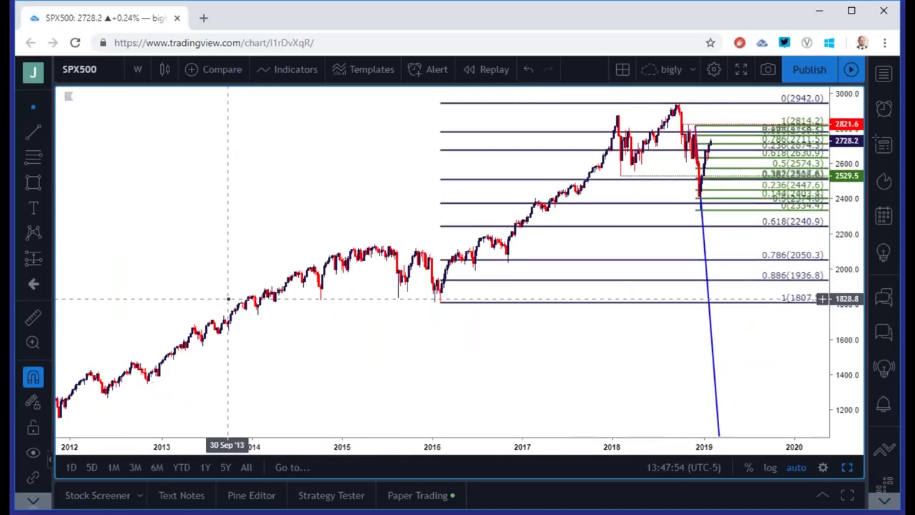
{"action": "scroll", "coordinate": [229, 299], "scroll_direction": "up", "scroll_amount": 1}
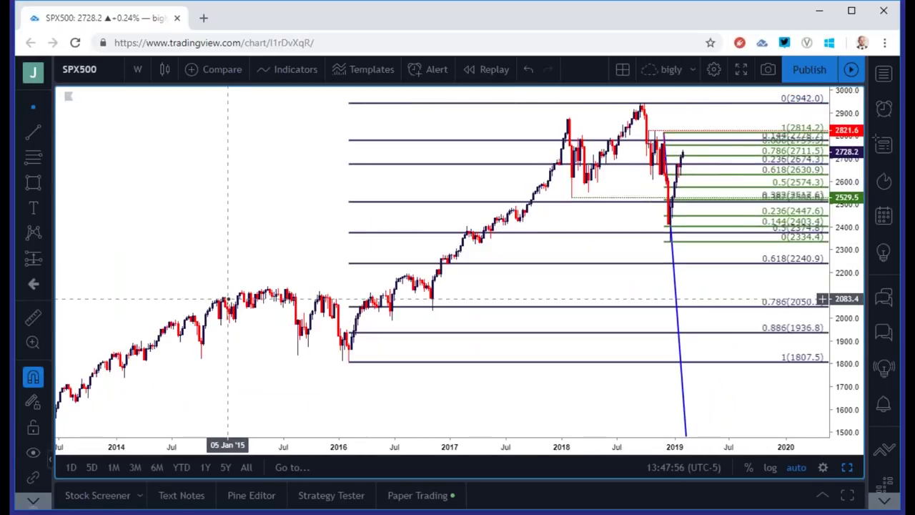
{"action": "scroll", "coordinate": [229, 299], "scroll_direction": "up", "scroll_amount": 1}
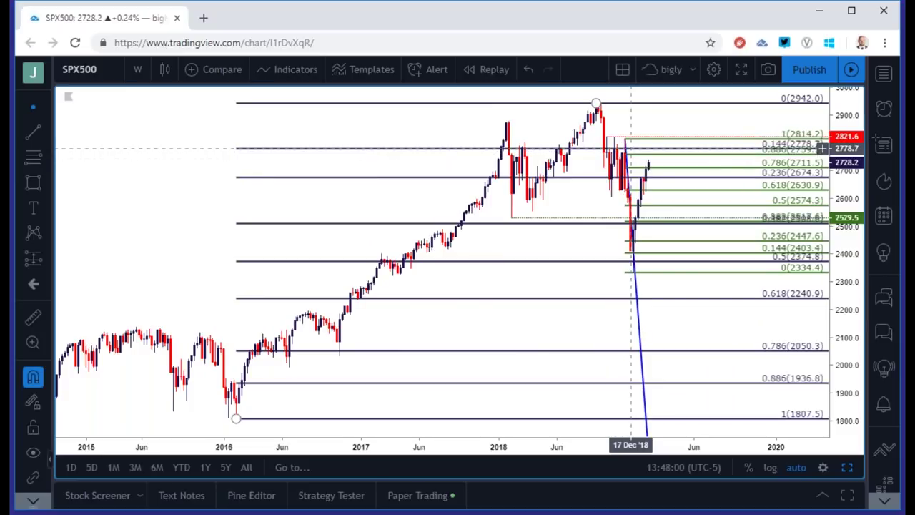
Step: Select the green and black Fibonacci retracements to inspect them
{"action": "left_click", "coordinate": [640, 147]}
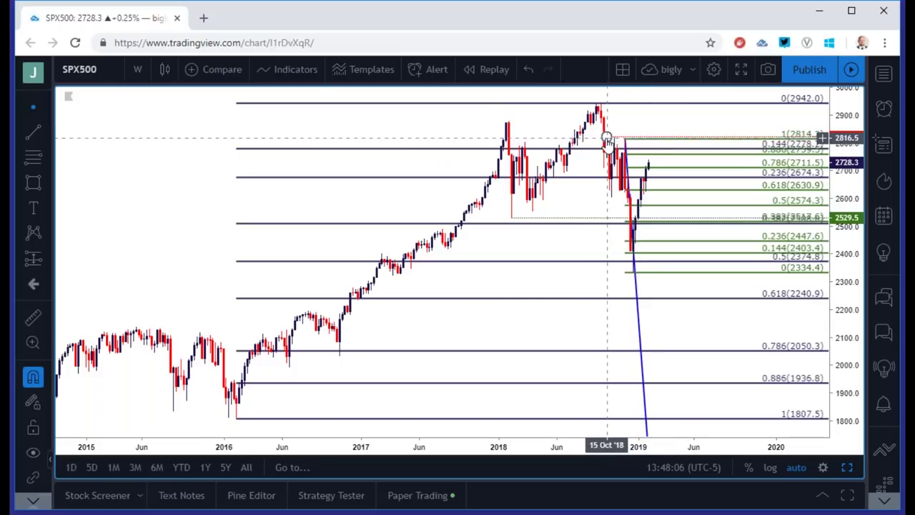
{"action": "left_click", "coordinate": [524, 149]}
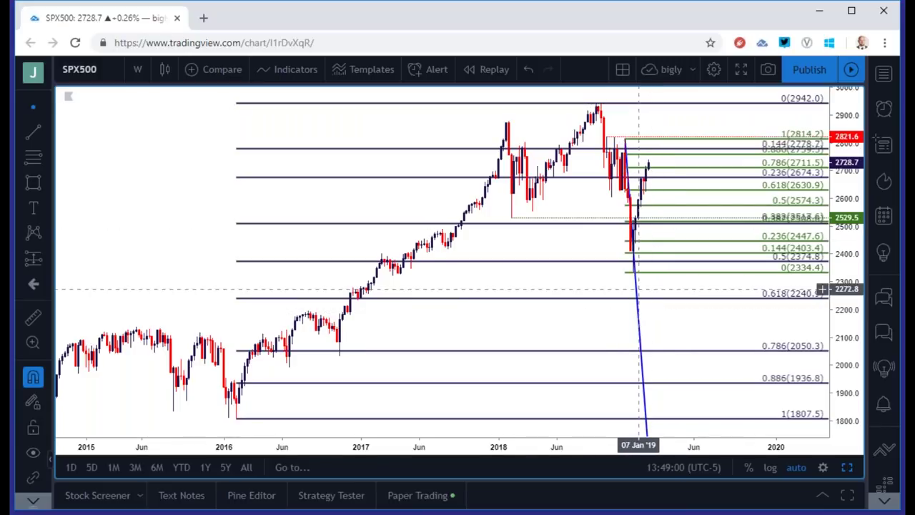
{"action": "scroll", "coordinate": [634, 293], "scroll_direction": "down", "scroll_amount": 2}
{"action": "scroll", "coordinate": [634, 293], "scroll_direction": "down", "scroll_amount": 1}
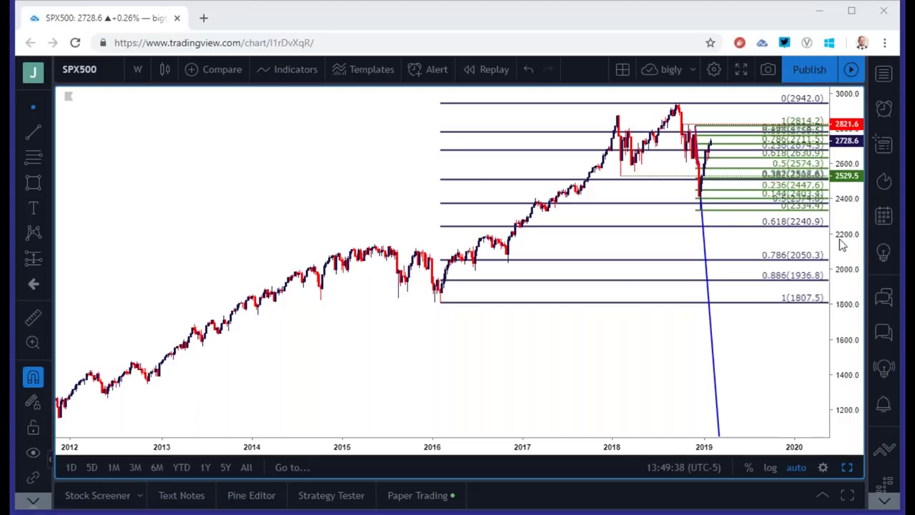
Step: Load the AUDJPY chart
{"action": "left_click", "coordinate": [103, 68]}
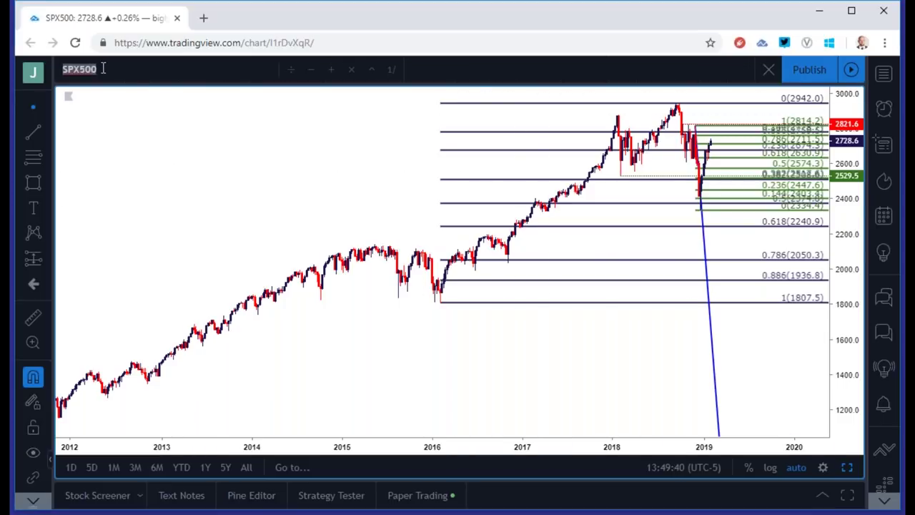
{"action": "type", "text": "AUDJPY"}
{"action": "key", "text": "Down"}
{"action": "key", "text": "Down"}
{"action": "key", "text": "Down"}
{"action": "key", "text": "Down"}
{"action": "key", "text": "Return"}
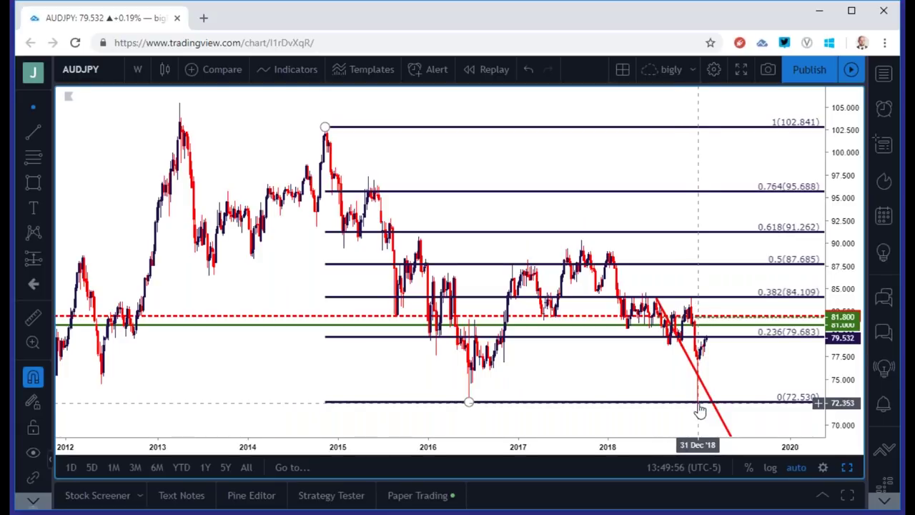
{"action": "scroll", "coordinate": [664, 411], "scroll_direction": "up", "scroll_amount": 5}
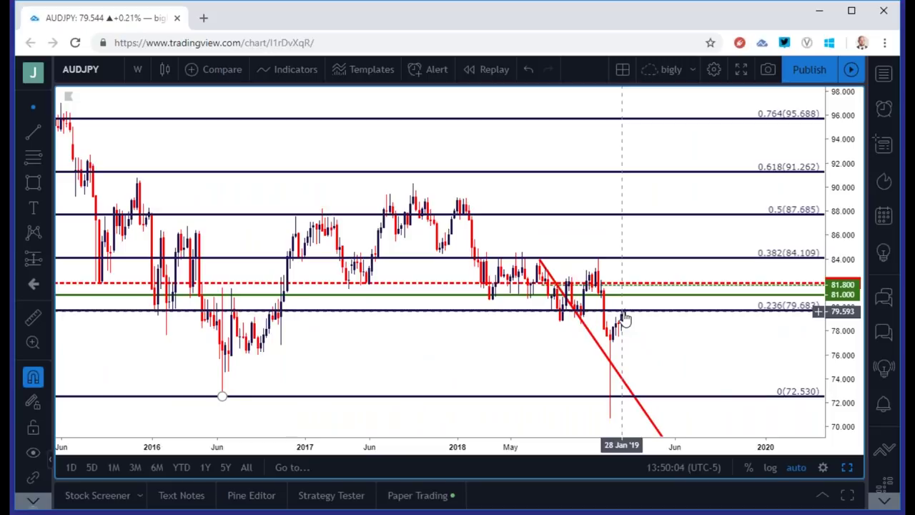
Step: Set AUDJPY to 1-day candles and select its Fibonacci retracement
{"action": "left_click", "coordinate": [137, 69]}
{"action": "left_click", "coordinate": [148, 320]}
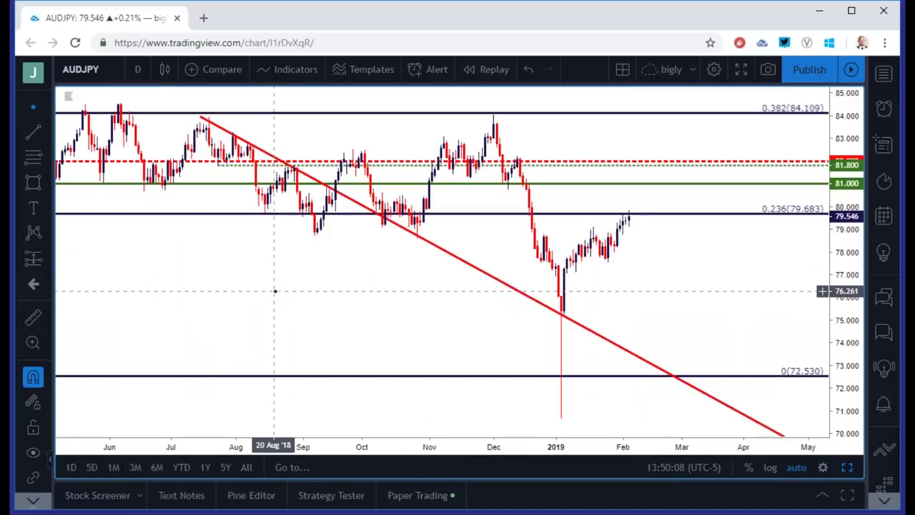
{"action": "left_click", "coordinate": [627, 216]}
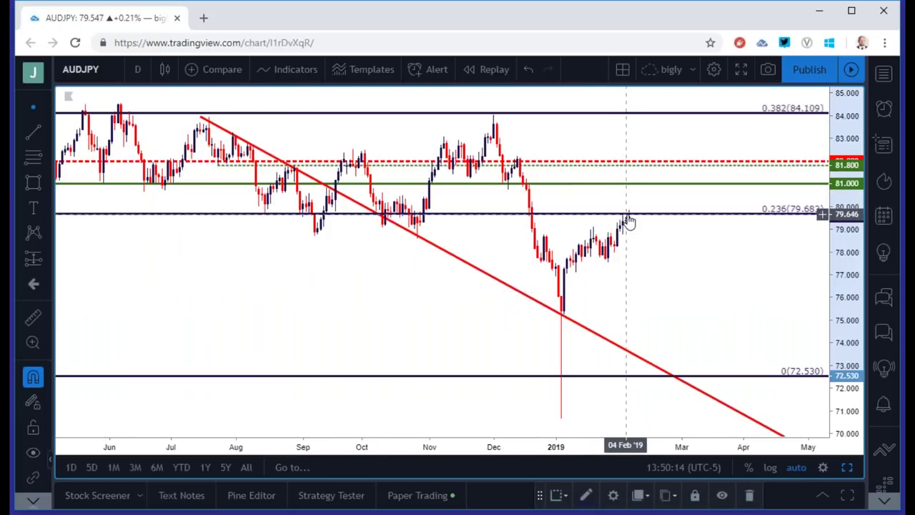
{"action": "left_click", "coordinate": [137, 69]}
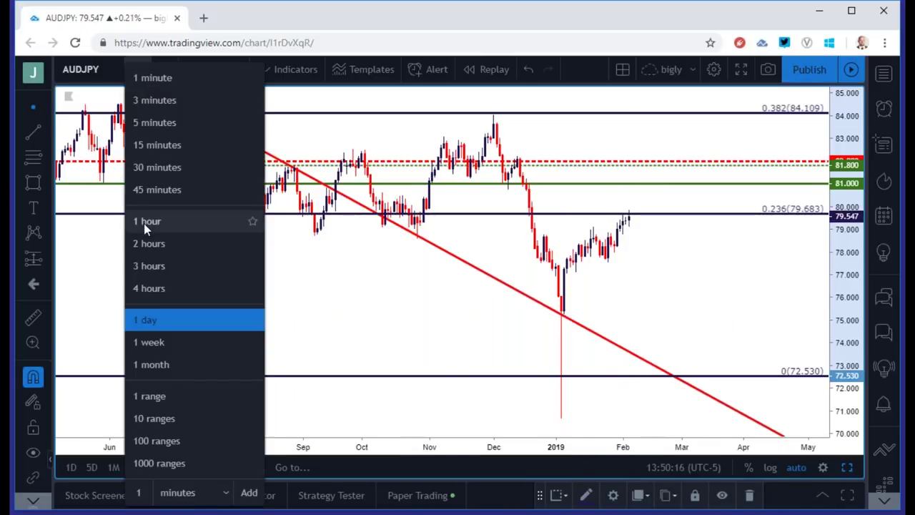
Step: Switch AUDJPY to 1-hour candles and zoom around the 0.236 level at 79.683
{"action": "left_click", "coordinate": [144, 223]}
{"action": "scroll", "coordinate": [166, 220], "scroll_direction": "down", "scroll_amount": 10}
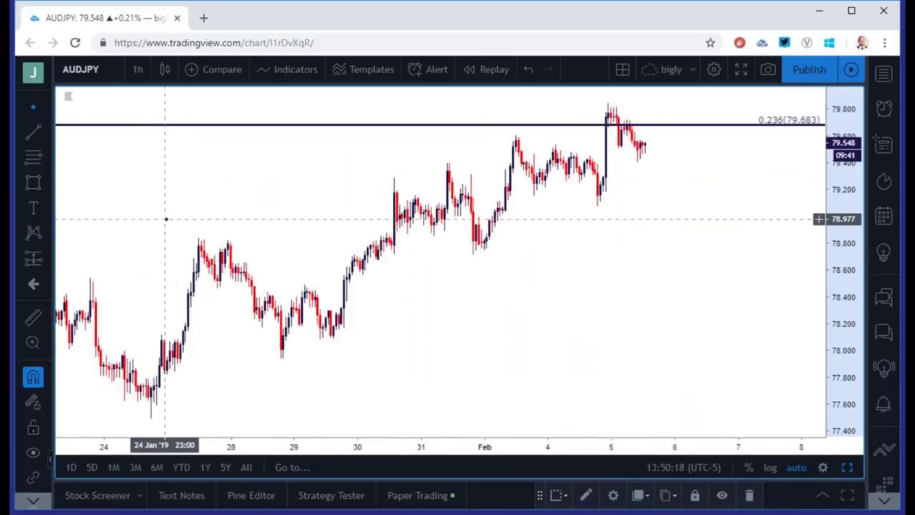
{"action": "scroll", "coordinate": [166, 219], "scroll_direction": "down", "scroll_amount": 1}
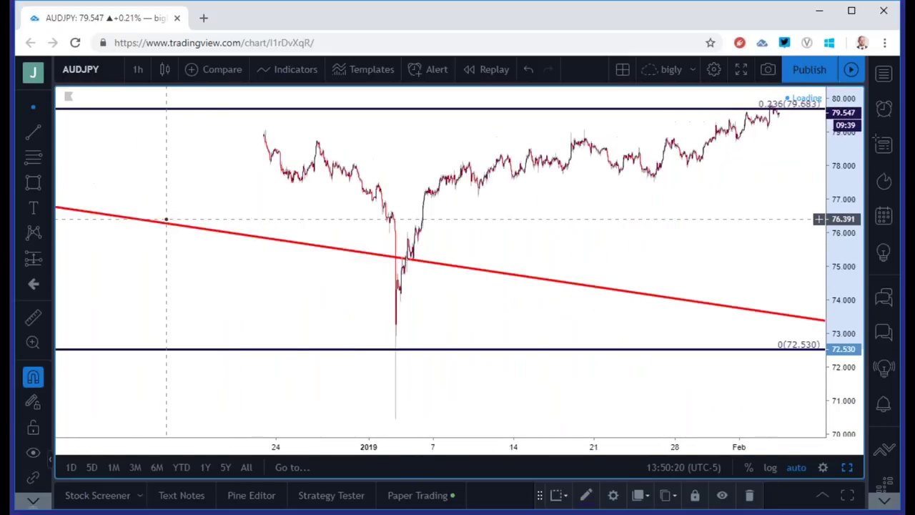
{"action": "scroll", "coordinate": [166, 219], "scroll_direction": "up", "scroll_amount": 1}
{"action": "scroll", "coordinate": [165, 220], "scroll_direction": "up", "scroll_amount": 6}
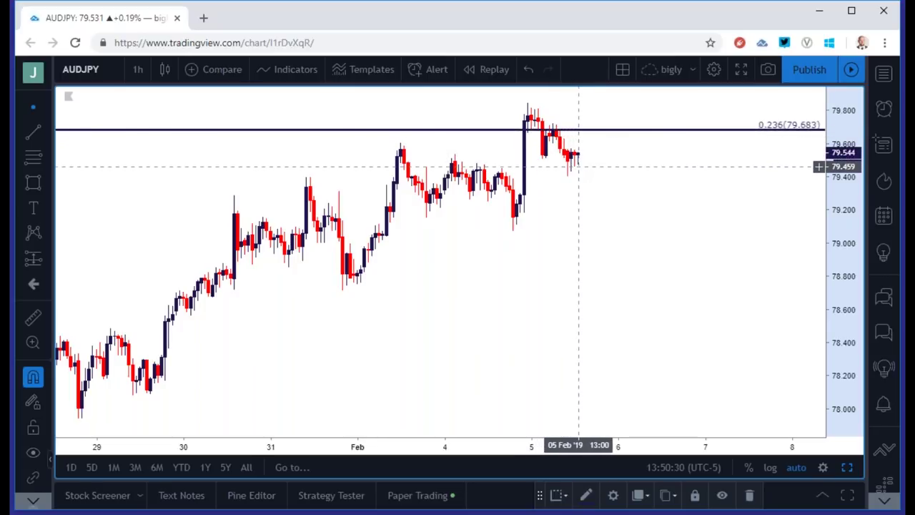
{"action": "scroll", "coordinate": [579, 166], "scroll_direction": "down", "scroll_amount": 3}
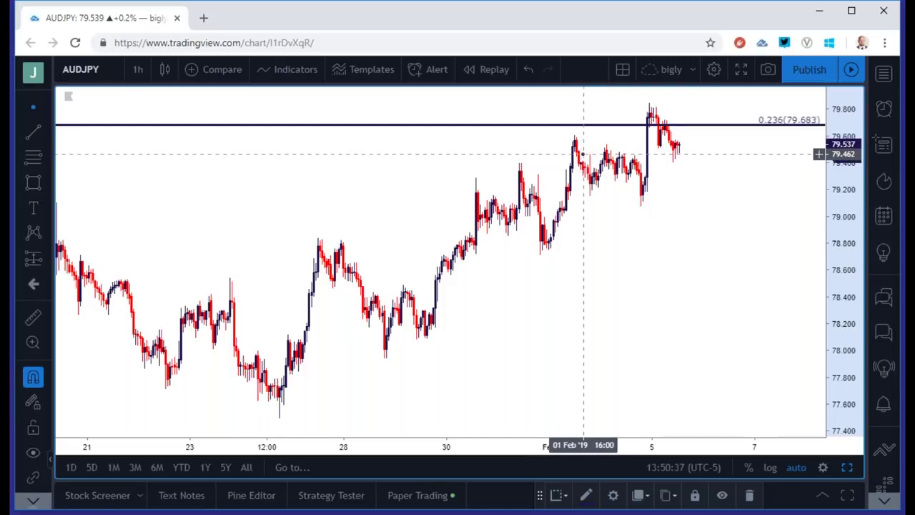
{"action": "scroll", "coordinate": [583, 154], "scroll_direction": "up", "scroll_amount": 3}
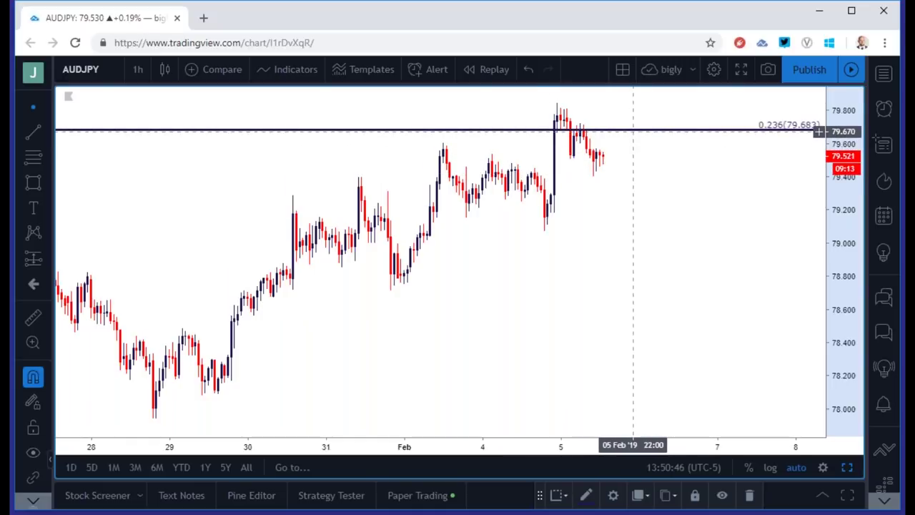
{"action": "scroll", "coordinate": [633, 131], "scroll_direction": "down", "scroll_amount": 5}
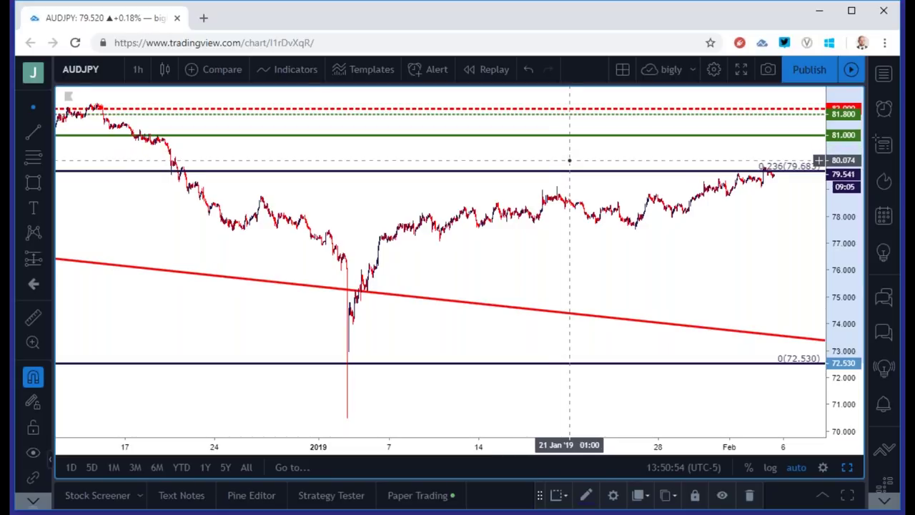
{"action": "scroll", "coordinate": [570, 160], "scroll_direction": "up", "scroll_amount": 5}
{"action": "scroll", "coordinate": [570, 160], "scroll_direction": "up", "scroll_amount": 1}
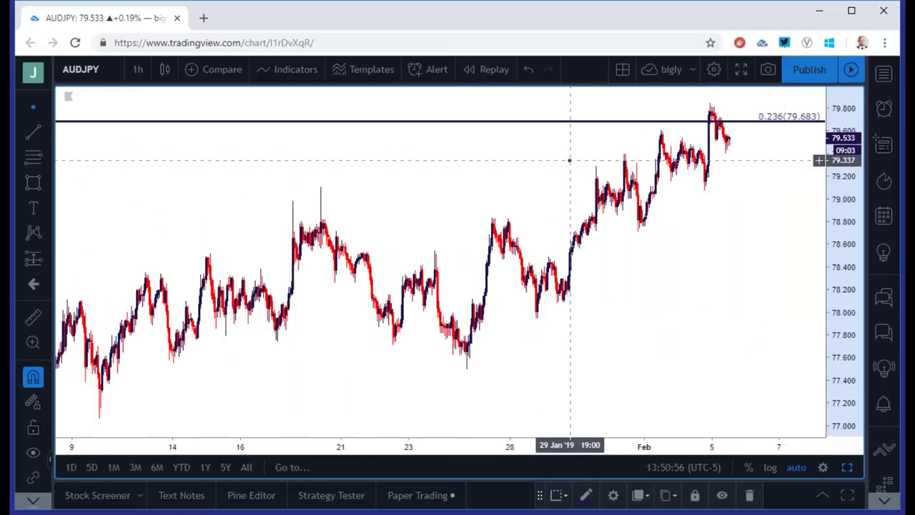
{"action": "left_click", "coordinate": [44, 132]}
{"action": "left_click", "coordinate": [100, 128]}
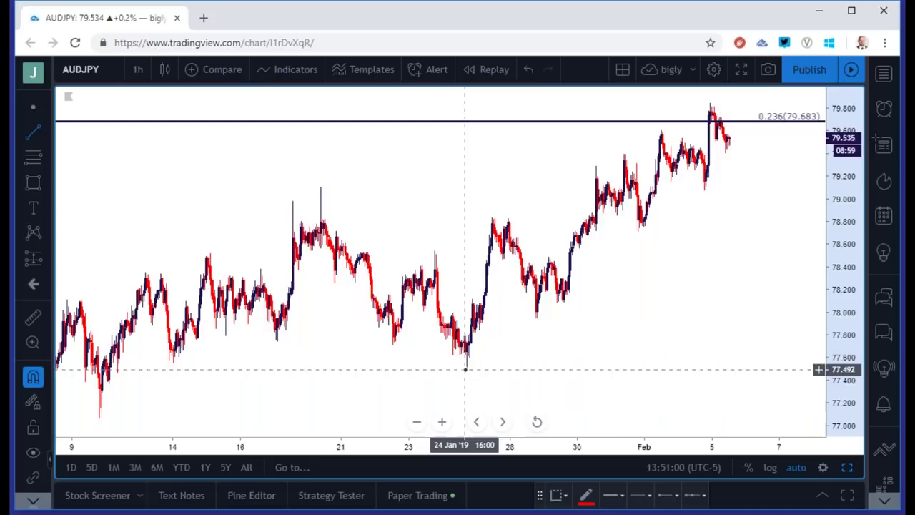
{"action": "left_click", "coordinate": [467, 352]}
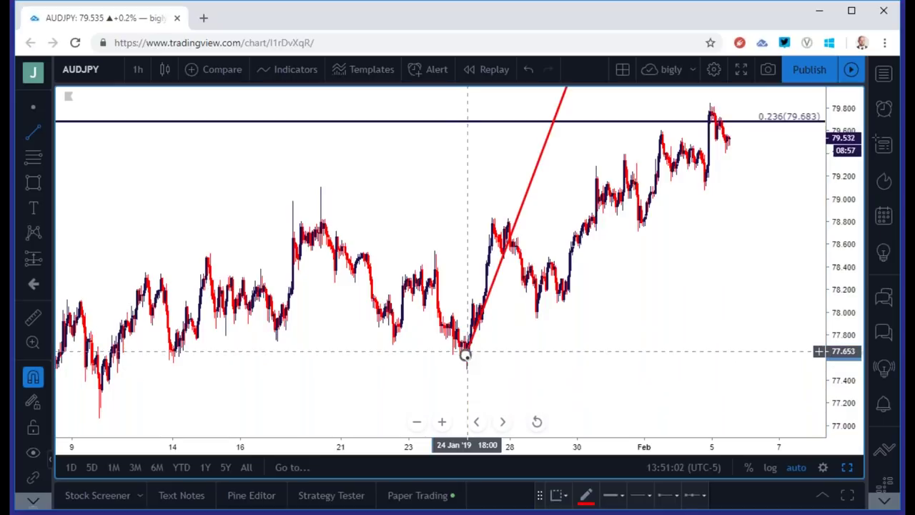
{"action": "key", "text": "Delete"}
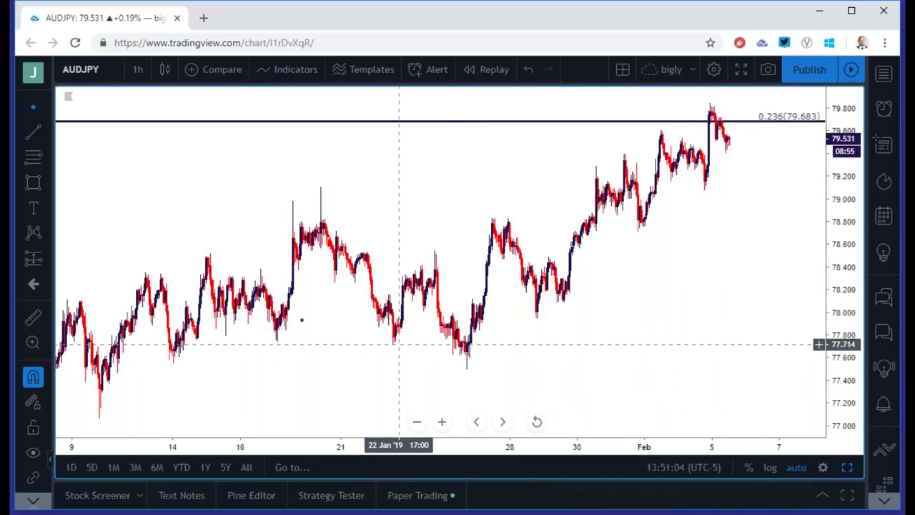
{"action": "left_click", "coordinate": [49, 136]}
{"action": "left_click", "coordinate": [114, 122]}
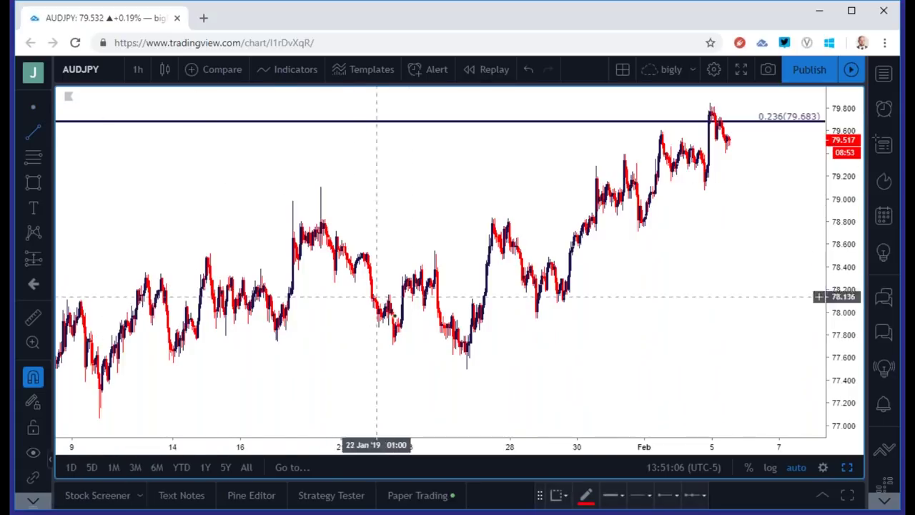
{"action": "scroll", "coordinate": [379, 371], "scroll_direction": "up", "scroll_amount": 2}
{"action": "left_click", "coordinate": [334, 418]}
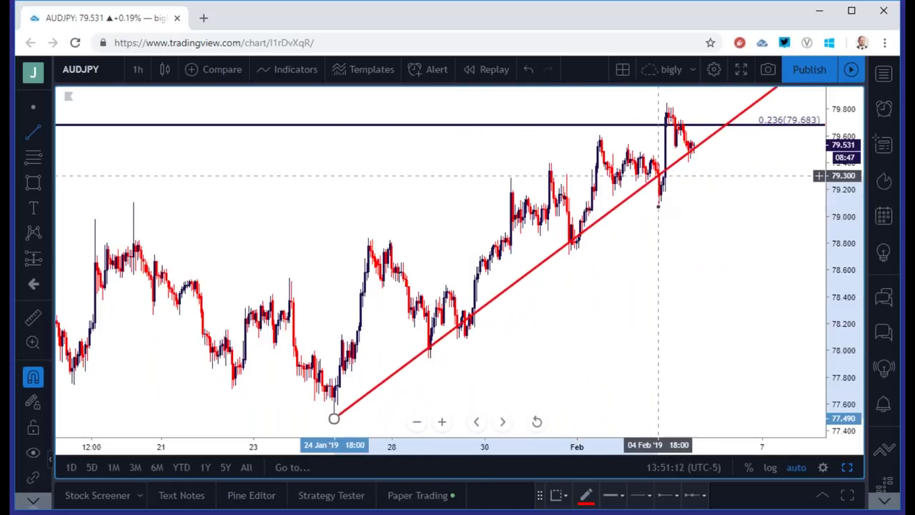
{"action": "left_click", "coordinate": [658, 207]}
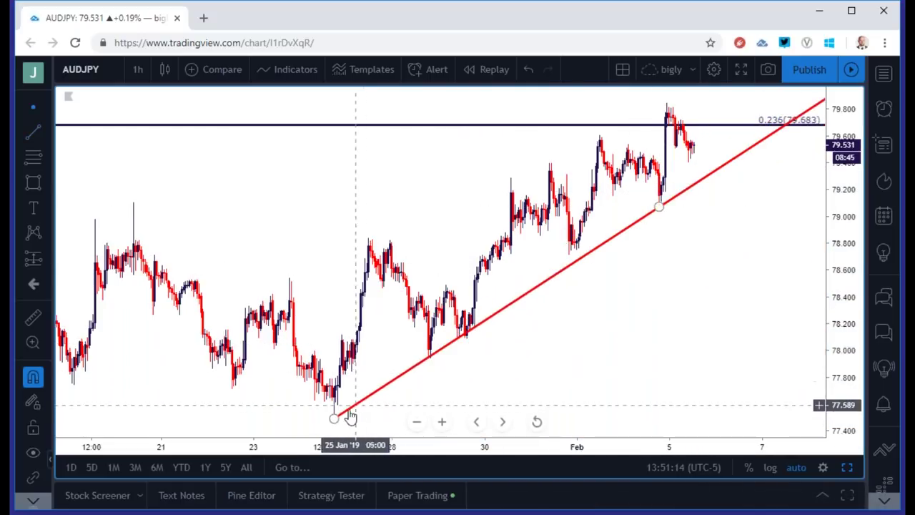
{"action": "left_click_drag", "start_coordinate": [334, 418], "coordinate": [467, 346]}
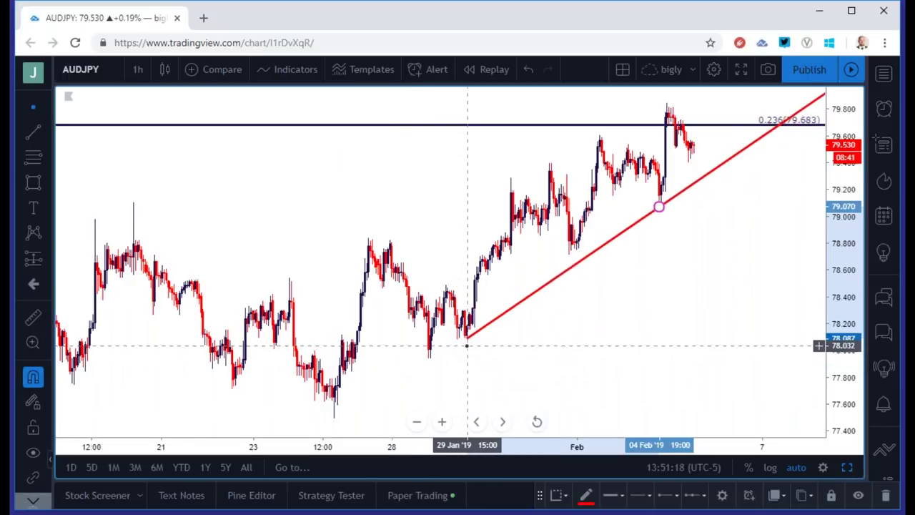
{"action": "left_click", "coordinate": [554, 339]}
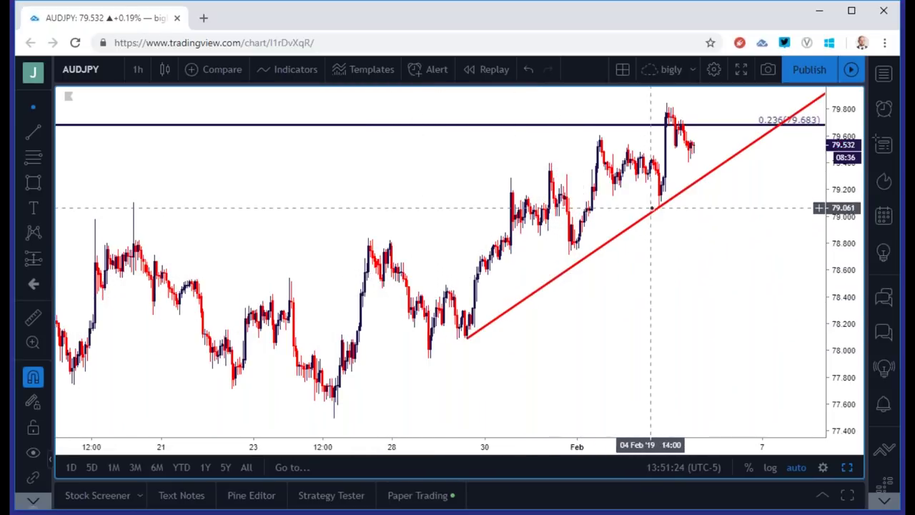
{"action": "mouse_move", "coordinate": [653, 208]}
{"action": "left_mouse_down"}
{"action": "mouse_move", "coordinate": [572, 234]}
{"action": "mouse_move", "coordinate": [577, 251]}
{"action": "left_mouse_up"}
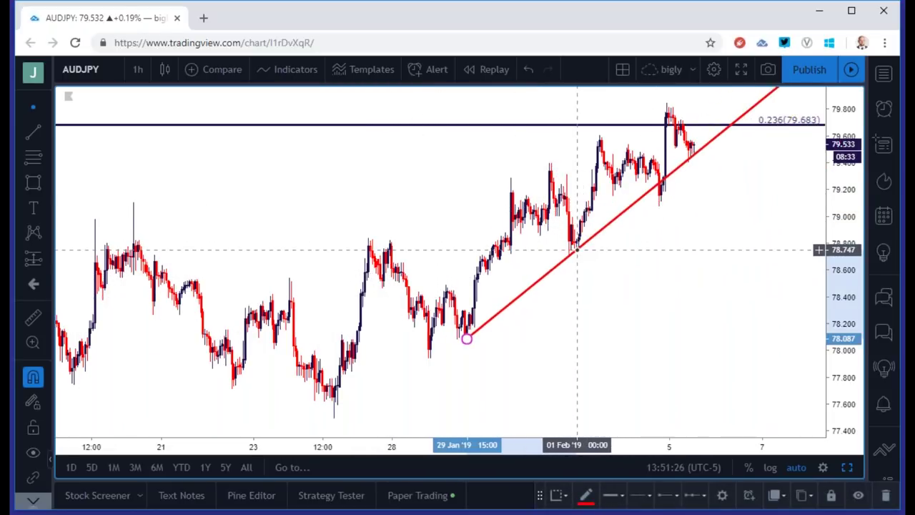
{"action": "left_click_drag", "start_coordinate": [466, 338], "coordinate": [334, 418]}
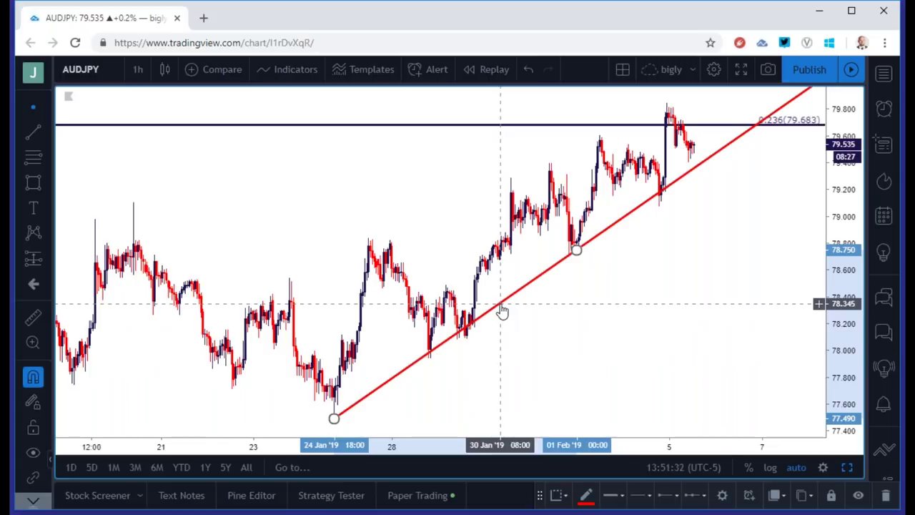
{"action": "key", "text": "Delete"}
{"action": "scroll", "coordinate": [500, 310], "scroll_direction": "down", "scroll_amount": 3}
{"action": "scroll", "coordinate": [501, 310], "scroll_direction": "up", "scroll_amount": 4}
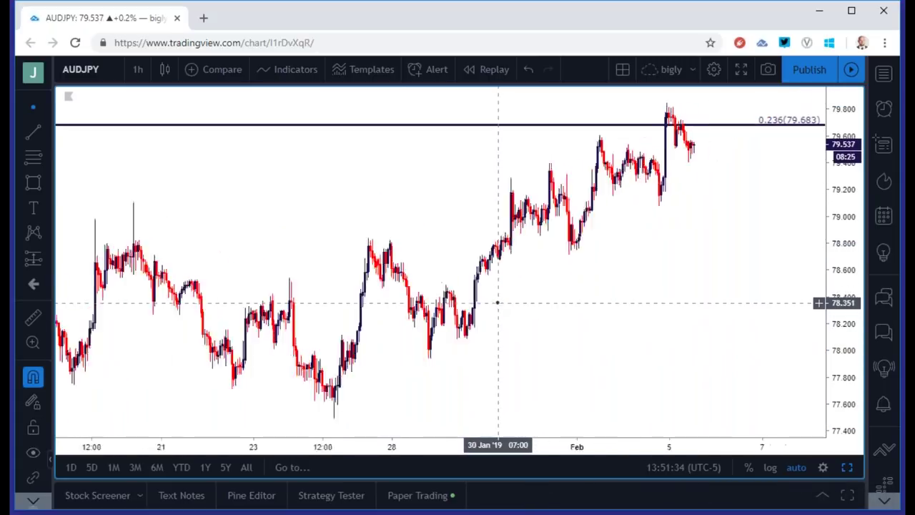
{"action": "scroll", "coordinate": [82, 135], "scroll_direction": "up", "scroll_amount": 2}
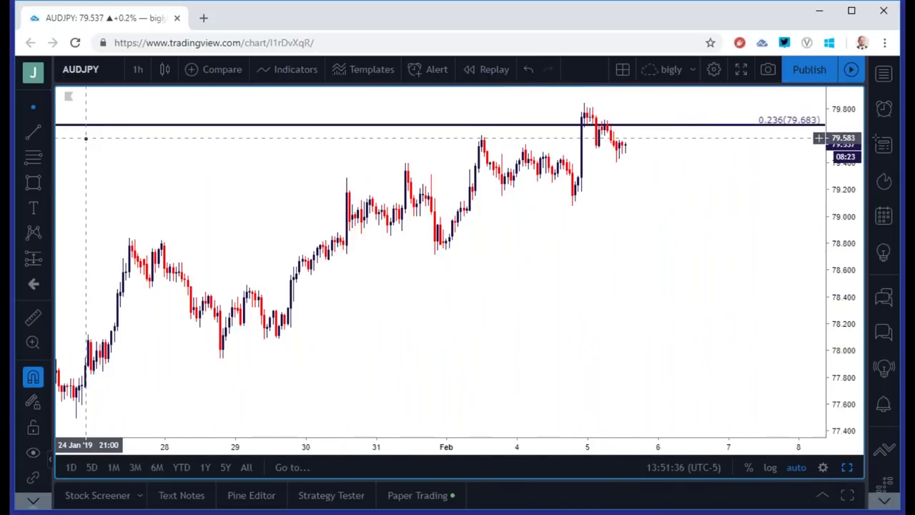
Step: Place a horizontal ray at 79.430 on the hourly AUDJPY chart
{"action": "left_click", "coordinate": [45, 133]}
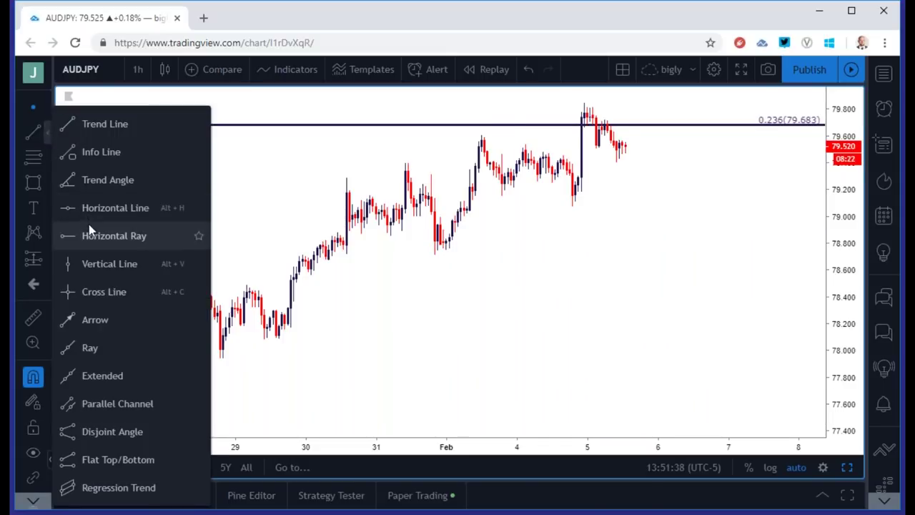
{"action": "left_click", "coordinate": [89, 224]}
{"action": "left_click", "coordinate": [561, 158]}
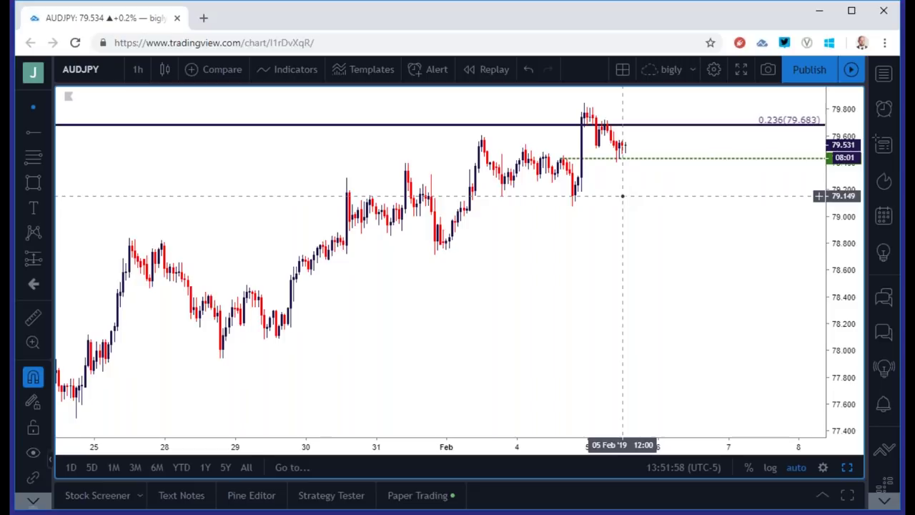
{"action": "scroll", "coordinate": [622, 196], "scroll_direction": "down", "scroll_amount": 2}
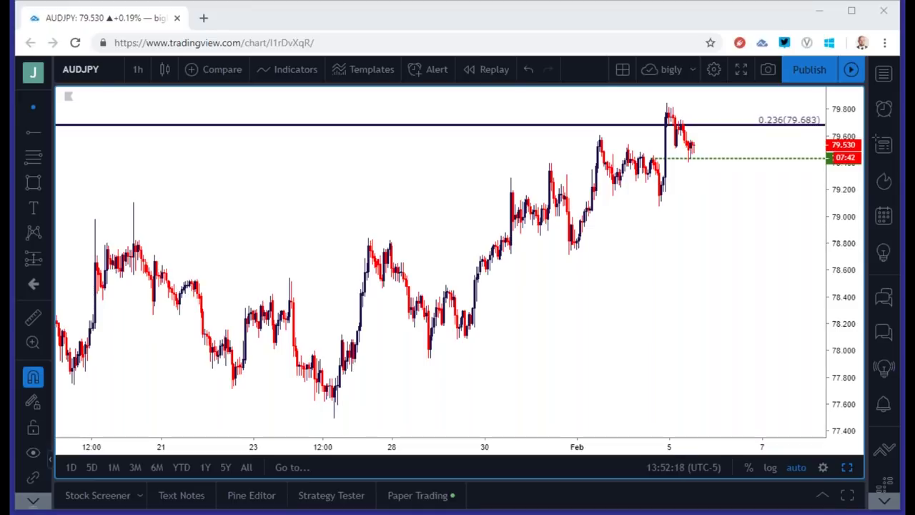
Step: Enlarge the 240-minute AUDJPY chart and unhide its EMA 8 and EMA 34 lines
{"action": "left_click", "coordinate": [847, 467]}
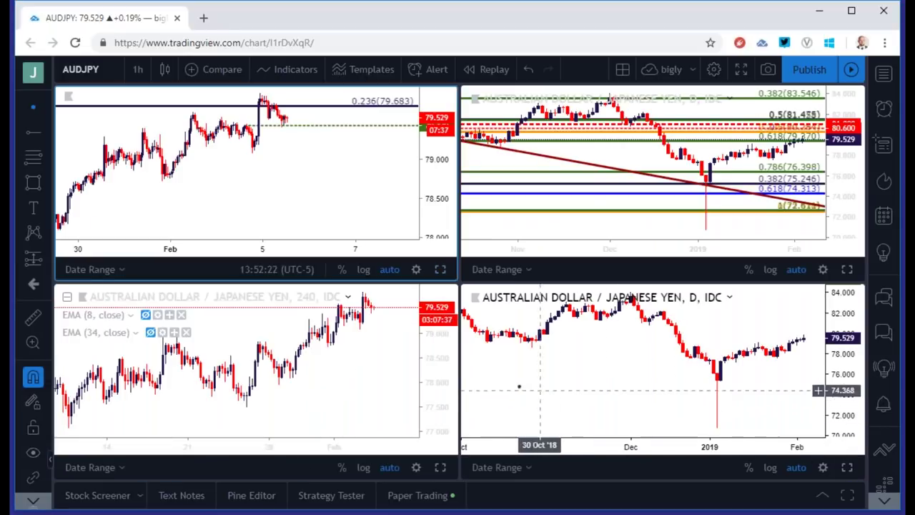
{"action": "left_click", "coordinate": [345, 379]}
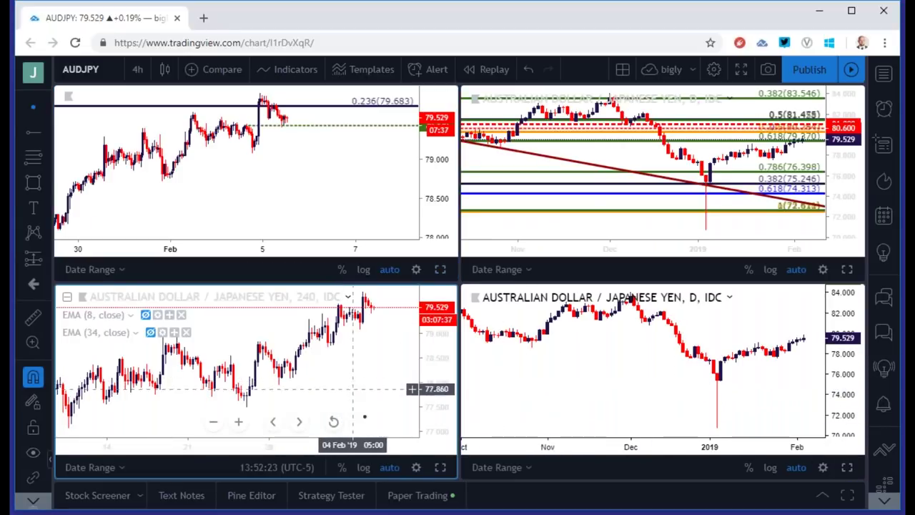
{"action": "left_click", "coordinate": [440, 467]}
{"action": "left_click", "coordinate": [150, 134]}
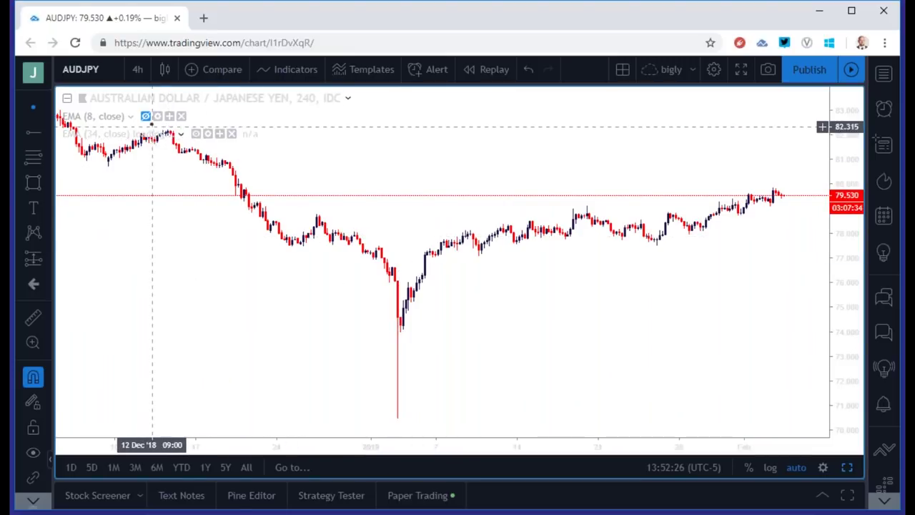
{"action": "left_click", "coordinate": [145, 116]}
{"action": "scroll", "coordinate": [434, 245], "scroll_direction": "up", "scroll_amount": 2}
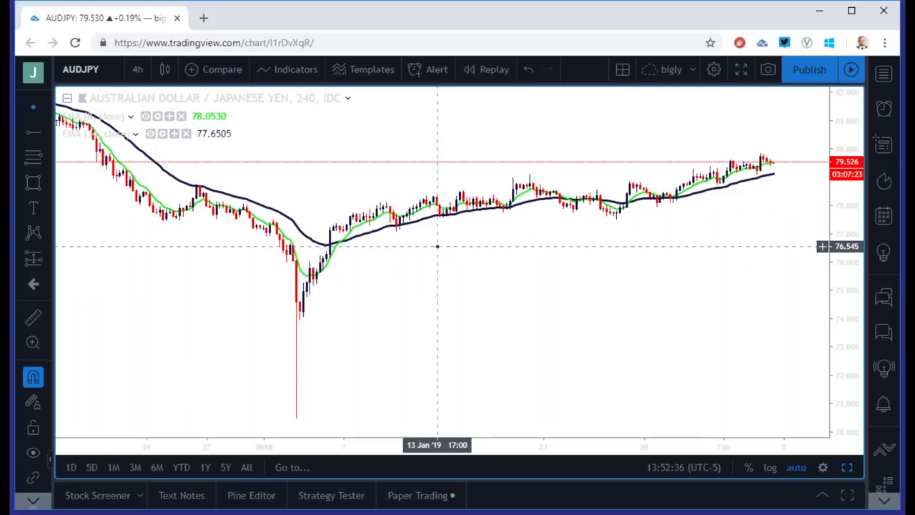
Step: Switch AUDJPY to 1-hour candles
{"action": "left_click", "coordinate": [138, 70]}
{"action": "left_click", "coordinate": [143, 220]}
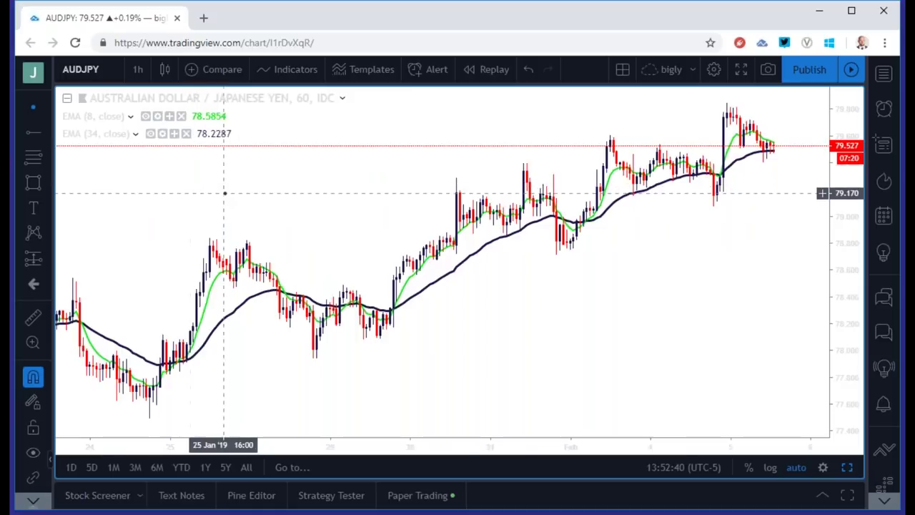
{"action": "scroll", "coordinate": [224, 193], "scroll_direction": "down", "scroll_amount": 2}
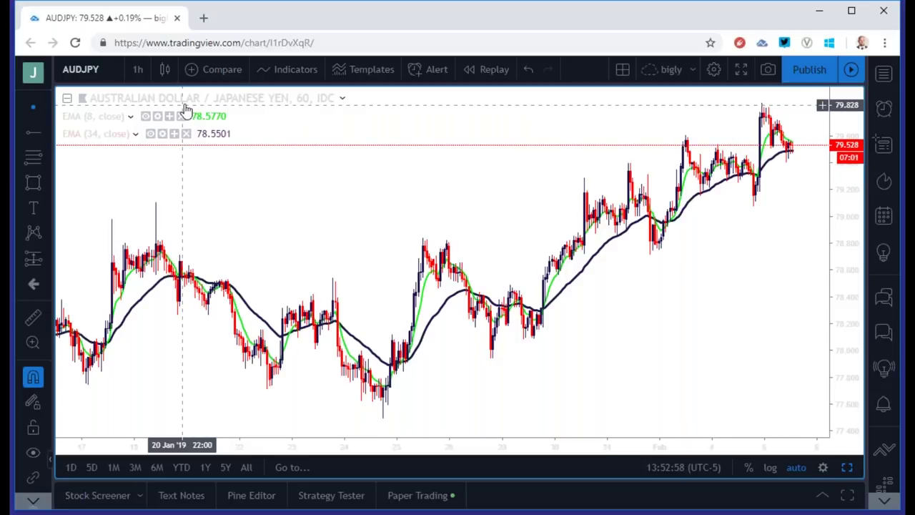
Step: Search for AUDUSD and load its chart
{"action": "left_click", "coordinate": [99, 72]}
{"action": "type", "text": "AUD"}
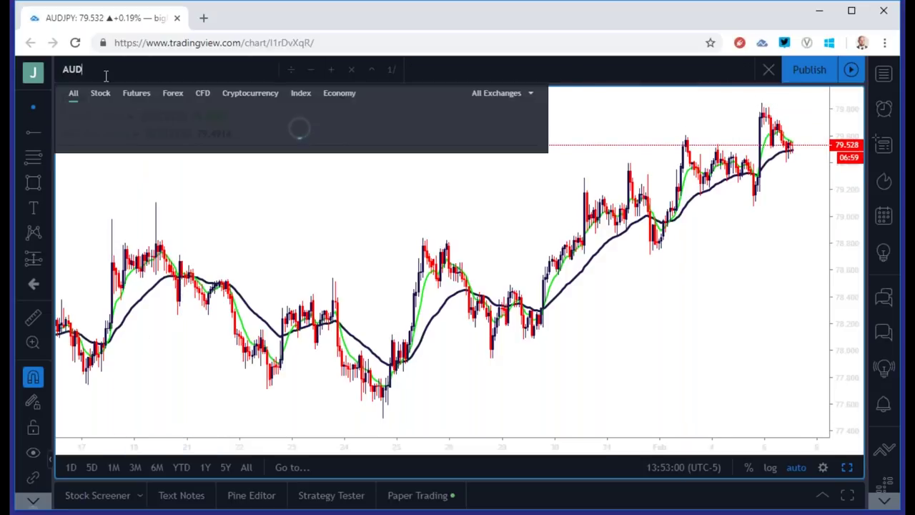
{"action": "type", "text": "USD"}
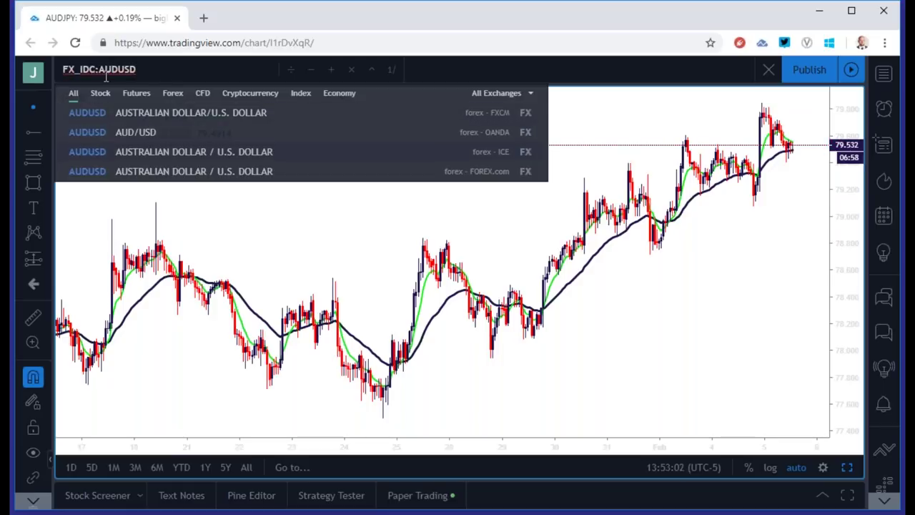
{"action": "key", "text": "Return"}
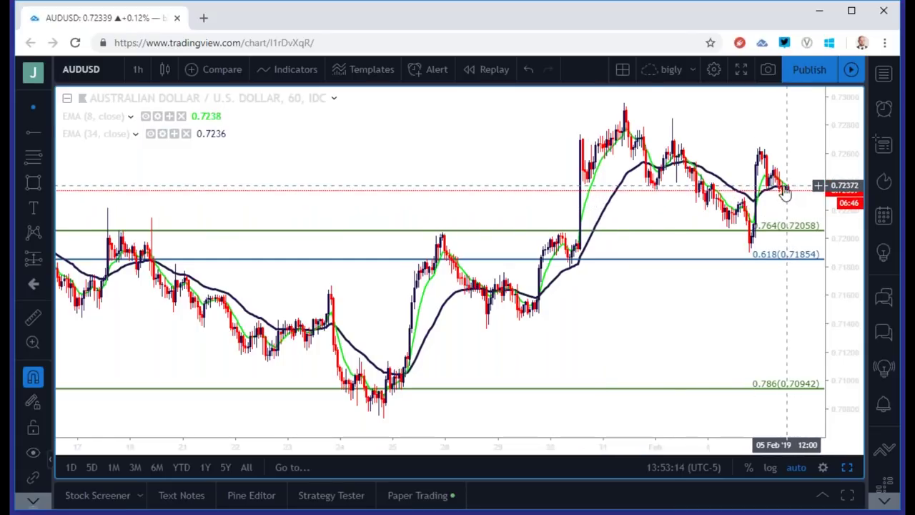
{"action": "left_click", "coordinate": [136, 70]}
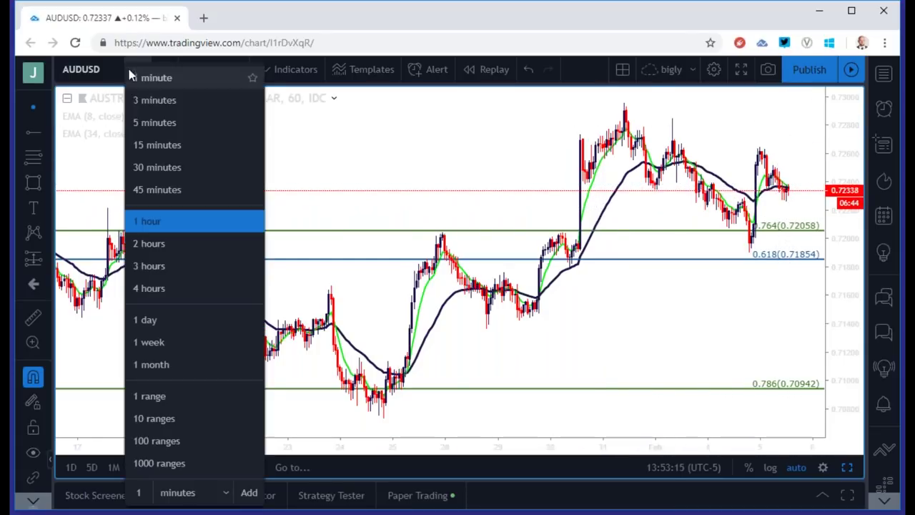
{"action": "left_click", "coordinate": [164, 123]}
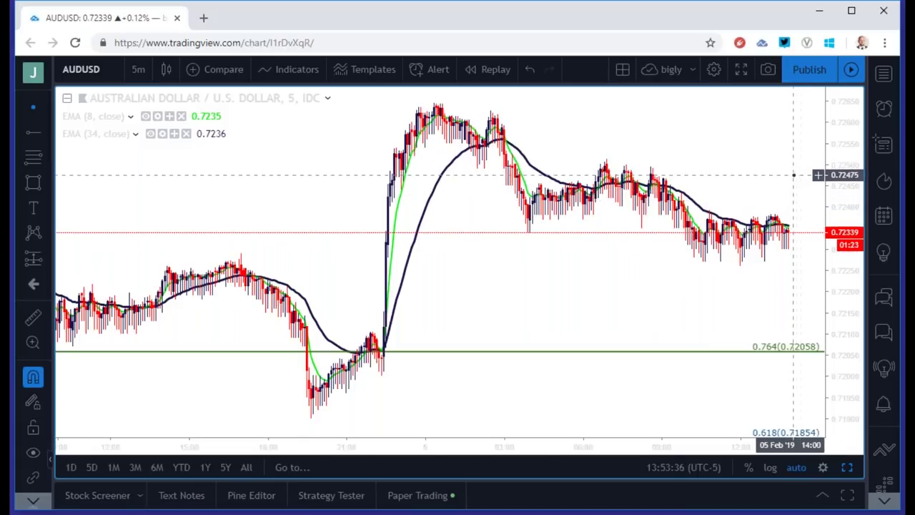
{"action": "scroll", "coordinate": [456, 279], "scroll_direction": "down", "scroll_amount": 4}
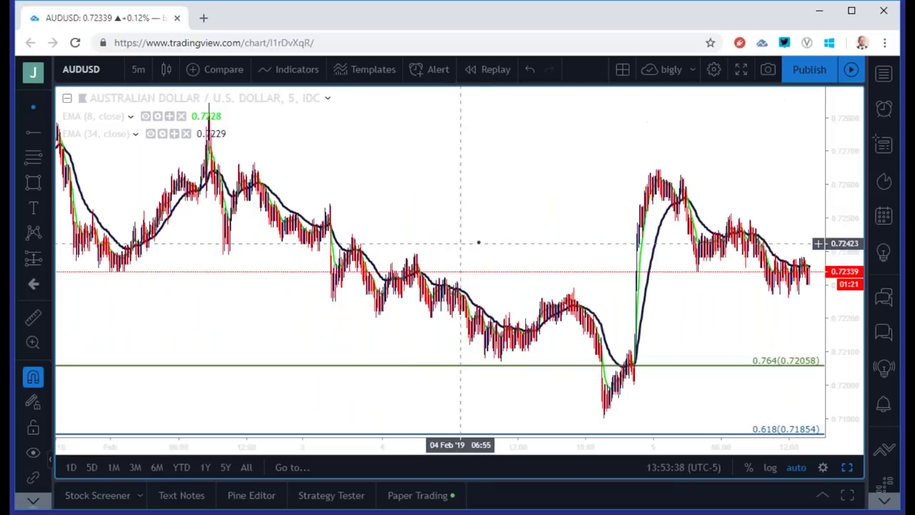
{"action": "left_click_drag", "start_coordinate": [478, 241], "coordinate": [691, 208]}
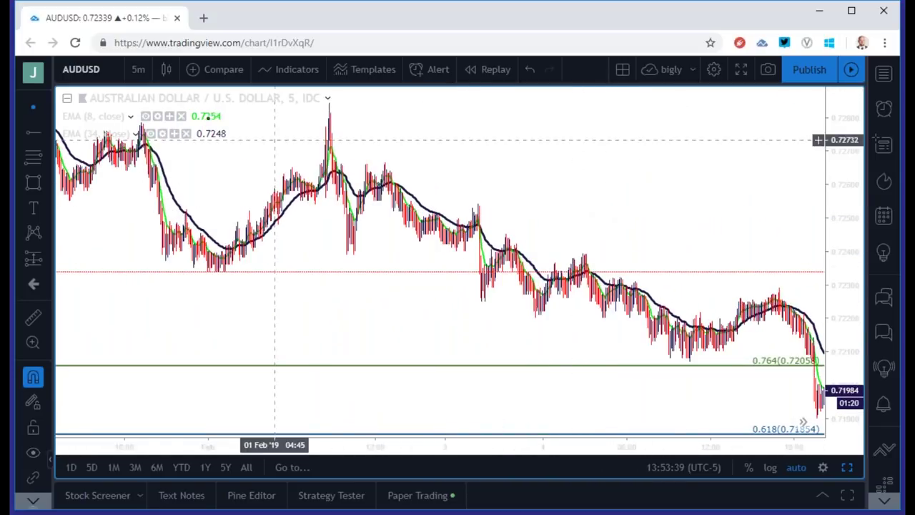
{"action": "left_click", "coordinate": [140, 69]}
{"action": "left_click", "coordinate": [168, 223]}
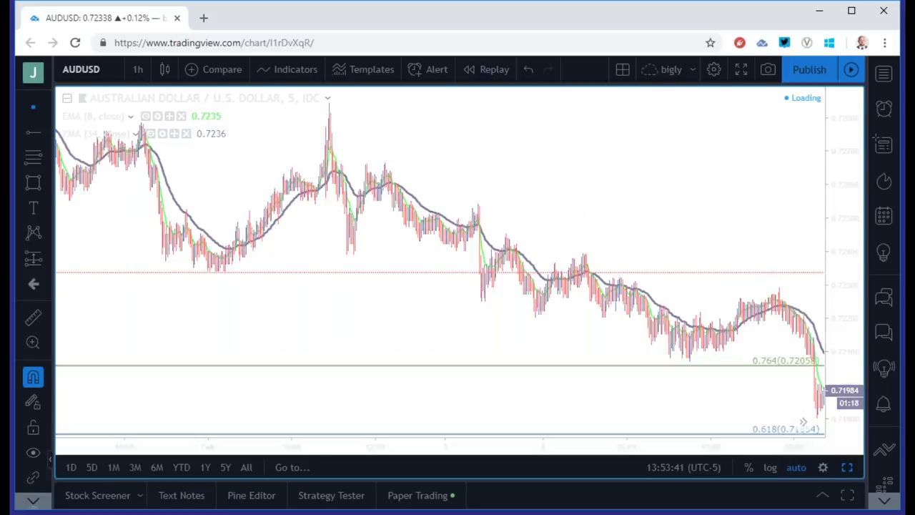
{"action": "left_click_drag", "start_coordinate": [613, 227], "coordinate": [344, 263]}
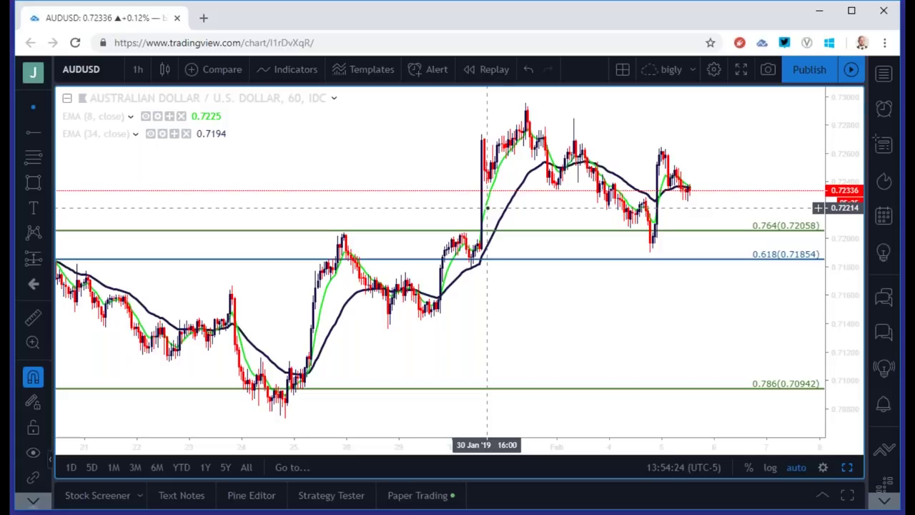
Step: Set the current AUDUSD chart to 4-hour candles and return to the four-chart layout
{"action": "left_click", "coordinate": [136, 68]}
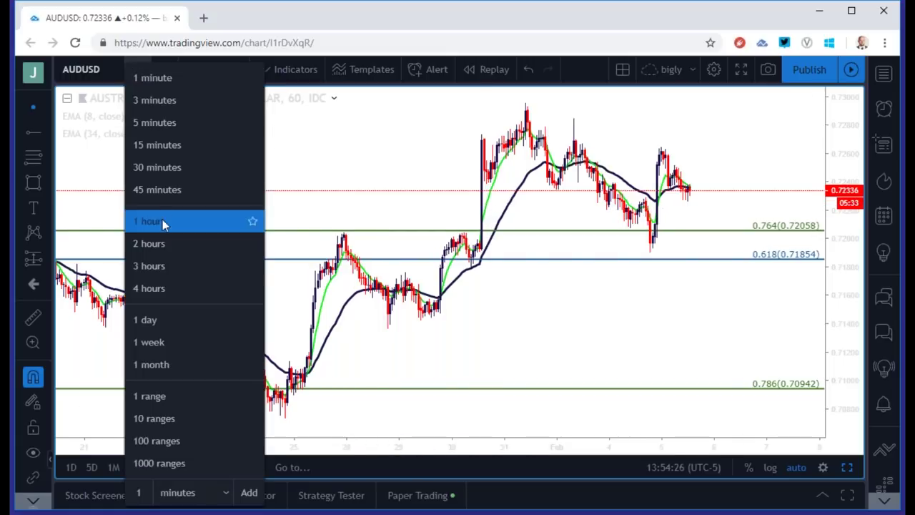
{"action": "left_click", "coordinate": [163, 289]}
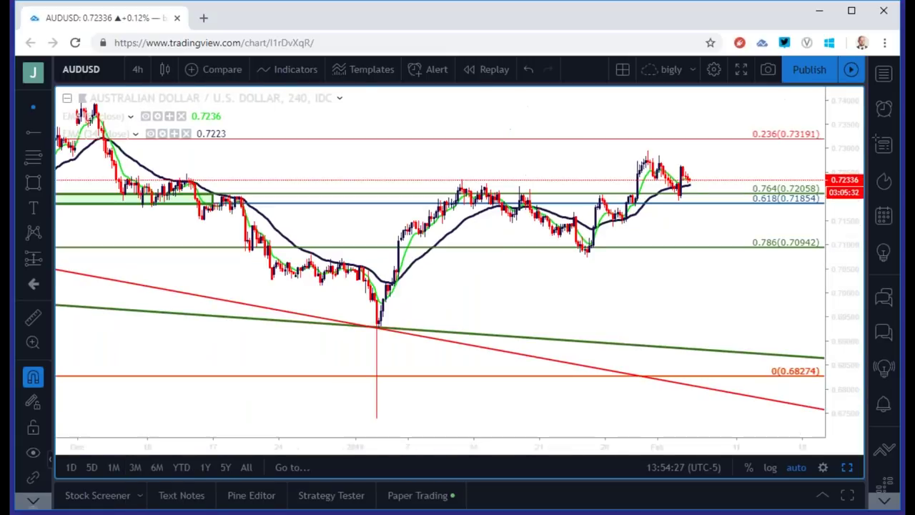
{"action": "left_click", "coordinate": [847, 467]}
Step: Put the top-left AUDUSD zones chart on 4-hour candles, then restore the grid
{"action": "left_click", "coordinate": [441, 270]}
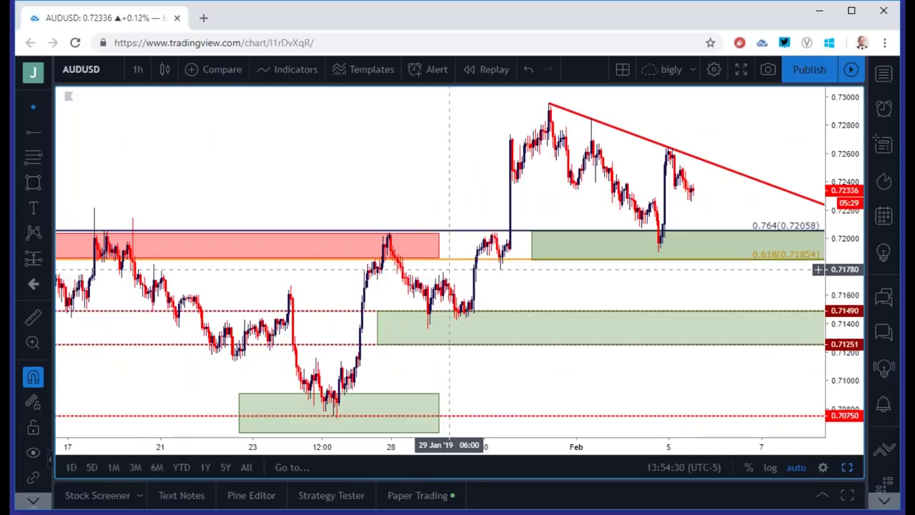
{"action": "left_click", "coordinate": [138, 69]}
{"action": "left_click", "coordinate": [163, 287]}
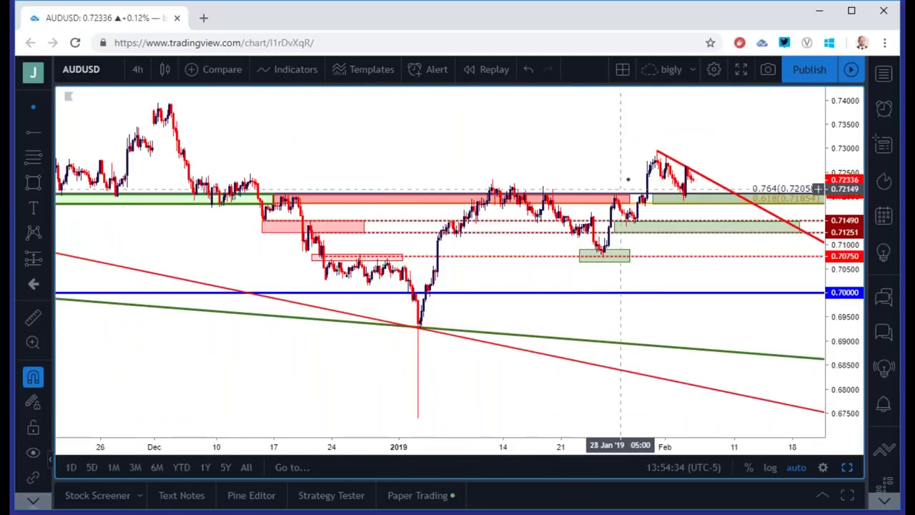
{"action": "left_click", "coordinate": [682, 201]}
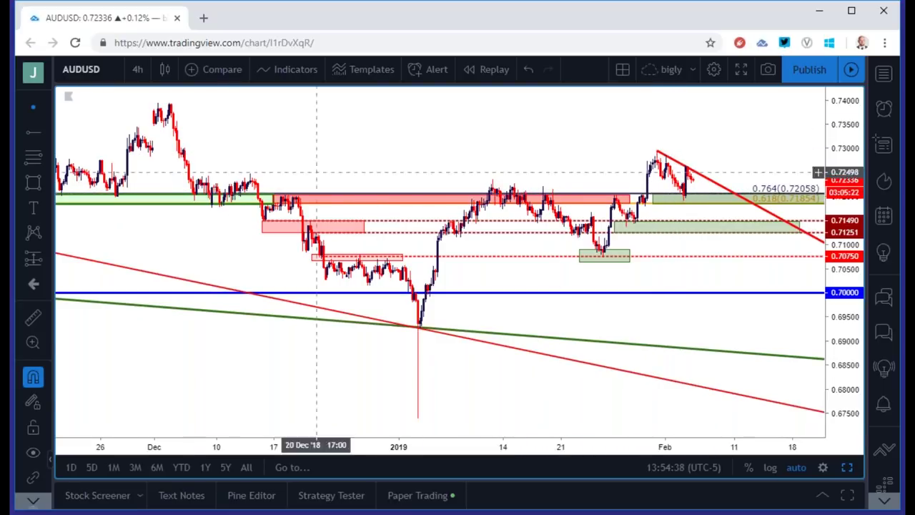
{"action": "left_click", "coordinate": [847, 467]}
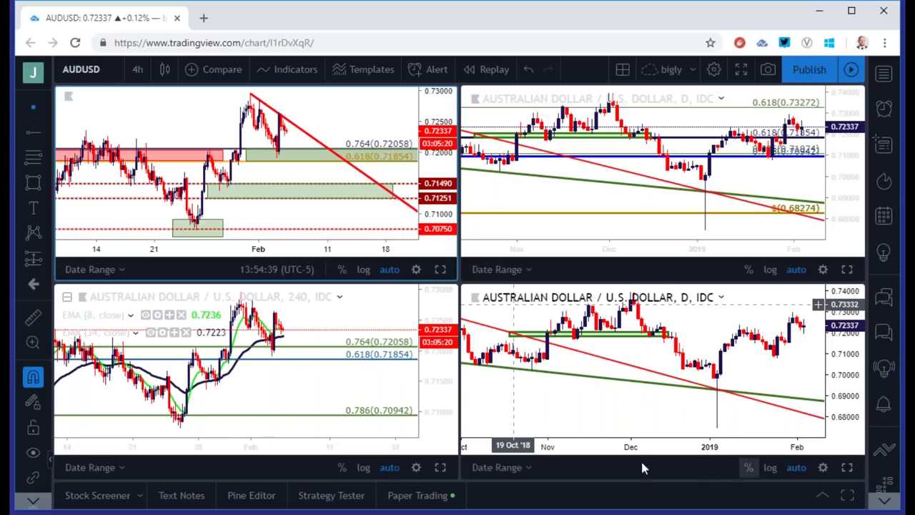
Step: Maximize the bottom-left AUDUSD chart and change it to 1-hour, then 5-minute candles
{"action": "left_click", "coordinate": [441, 468]}
{"action": "left_click", "coordinate": [137, 69]}
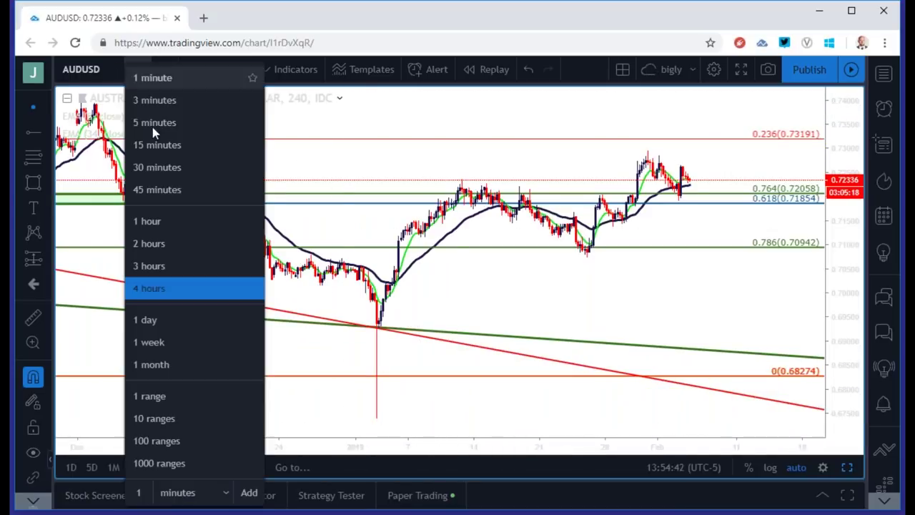
{"action": "left_click", "coordinate": [148, 221]}
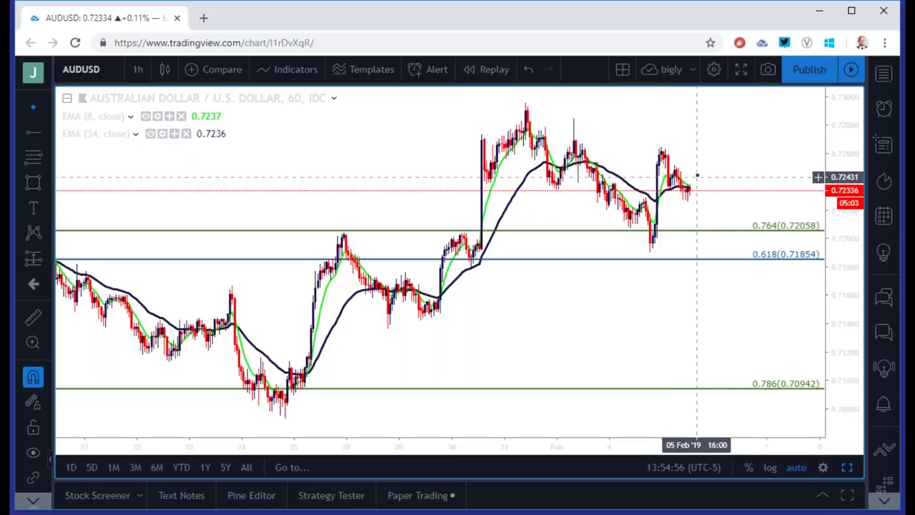
{"action": "left_click", "coordinate": [138, 69]}
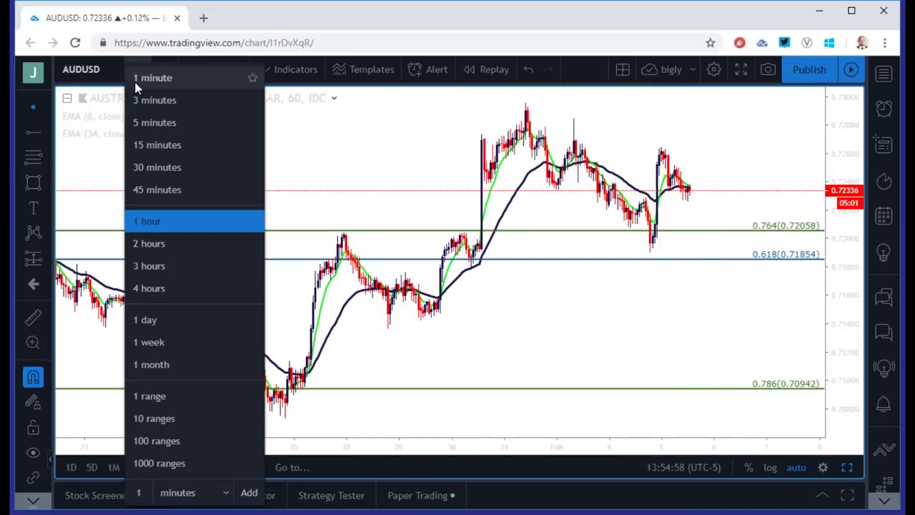
{"action": "left_click", "coordinate": [154, 123]}
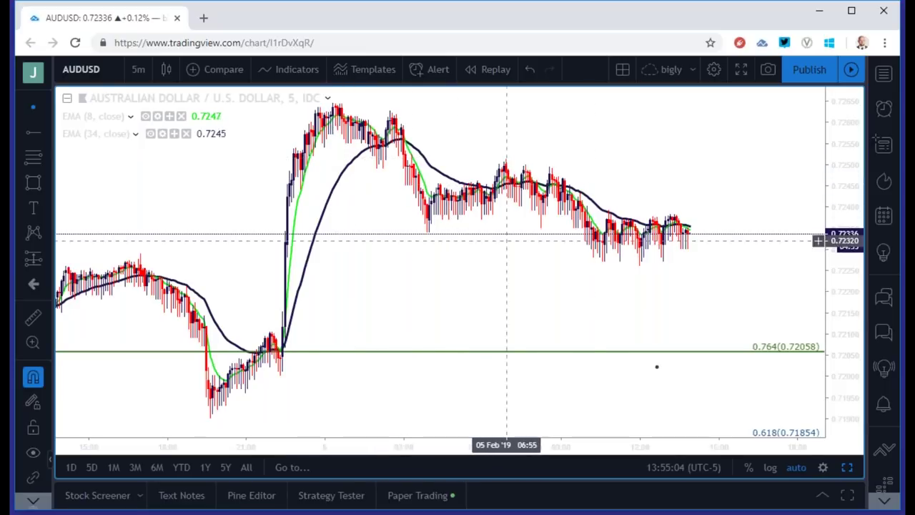
Step: Return to the grid and maximize the top-left 4-hour AUDUSD zones chart
{"action": "left_click", "coordinate": [848, 467]}
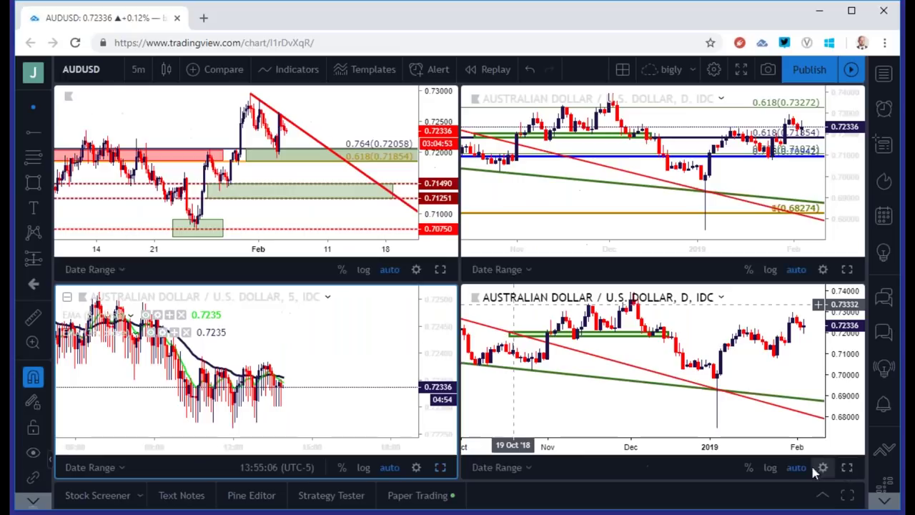
{"action": "left_click", "coordinate": [440, 269]}
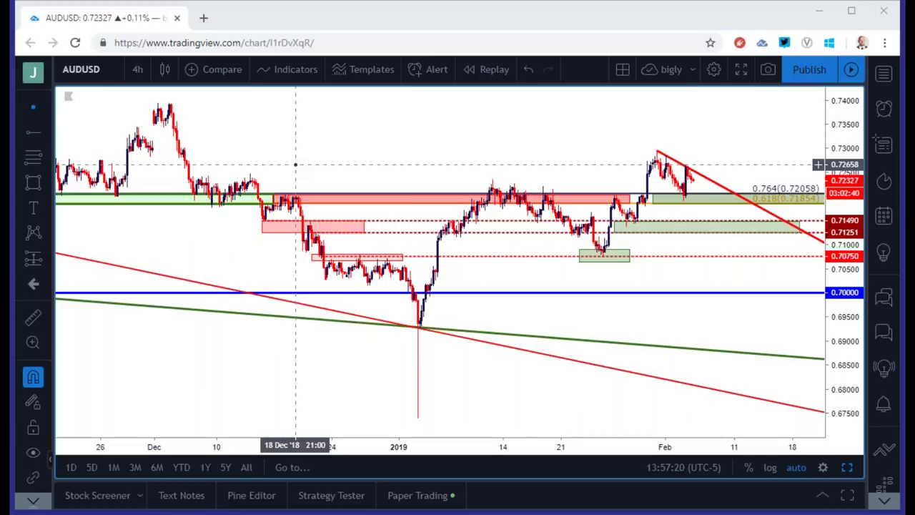
Step: Switch to daily candles, load GBPUSD, then change it to 5-minute candles
{"action": "left_click", "coordinate": [138, 69]}
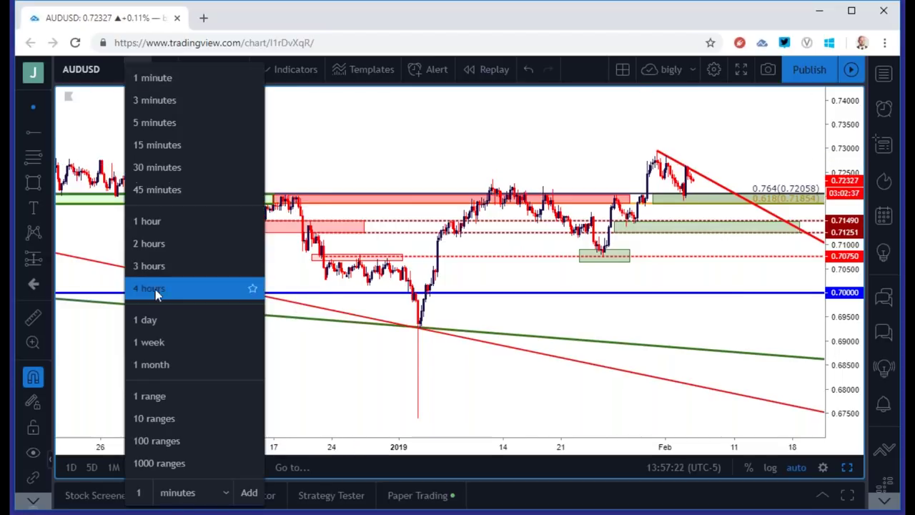
{"action": "left_click", "coordinate": [152, 313]}
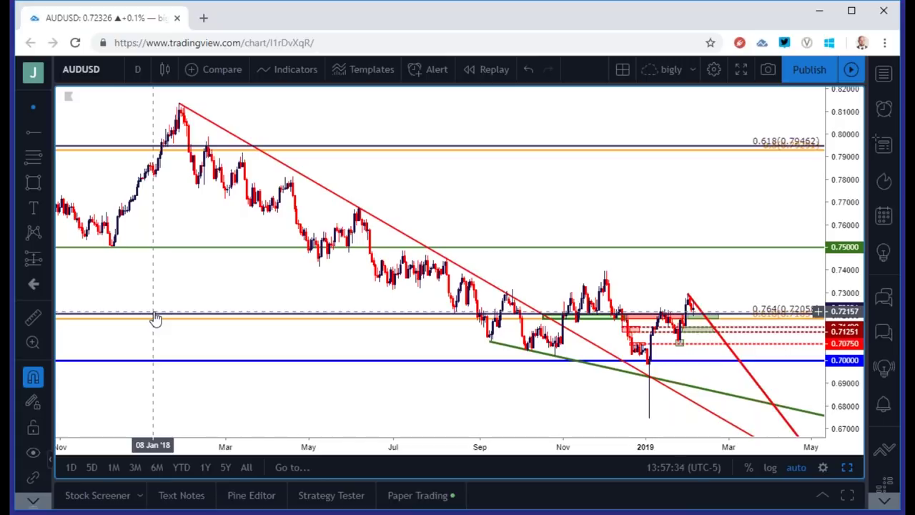
{"action": "left_click", "coordinate": [93, 70]}
{"action": "type", "text": "GBPUSD"}
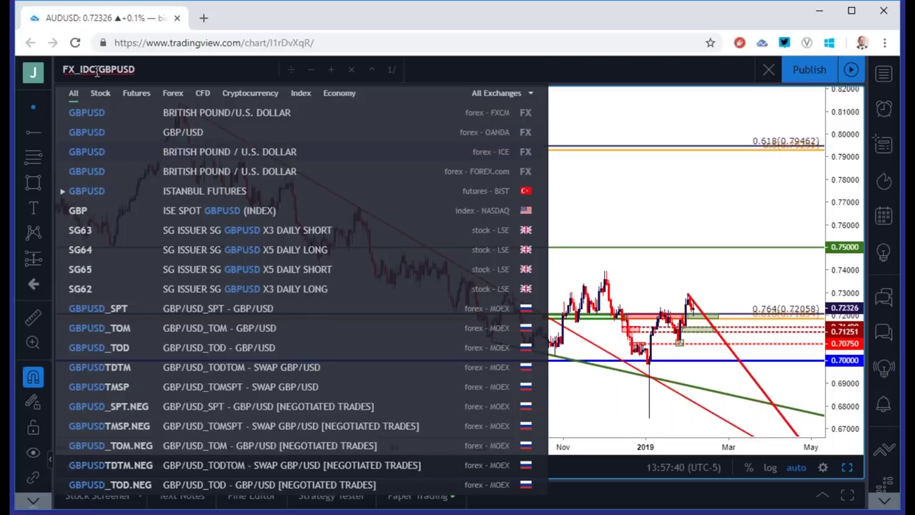
{"action": "key", "text": "Return"}
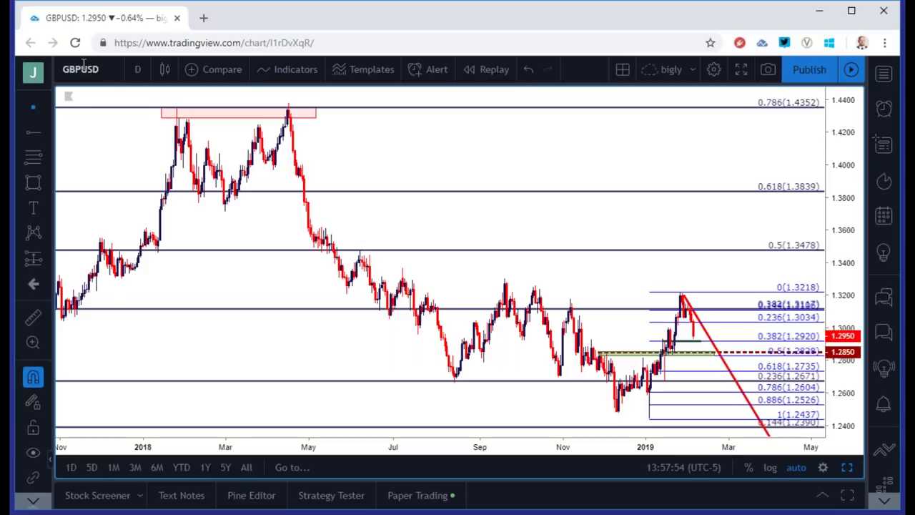
{"action": "left_click", "coordinate": [137, 69]}
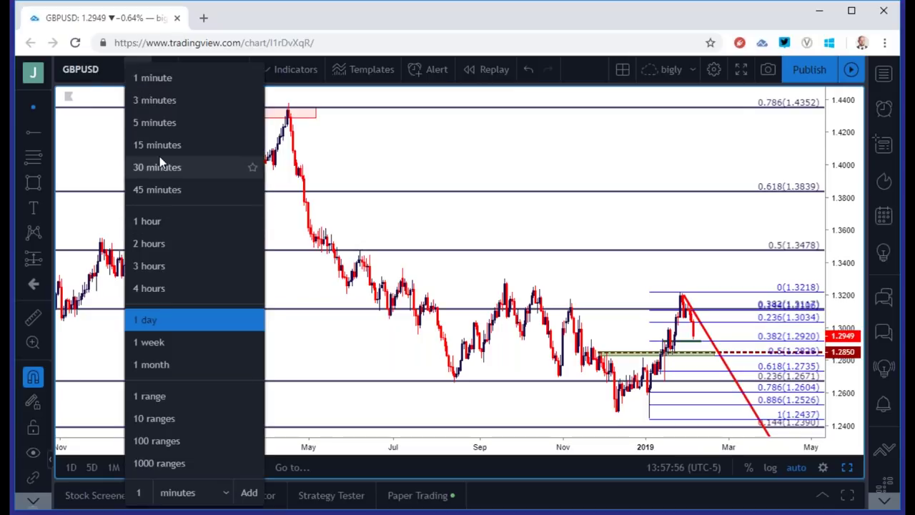
{"action": "left_click", "coordinate": [157, 123]}
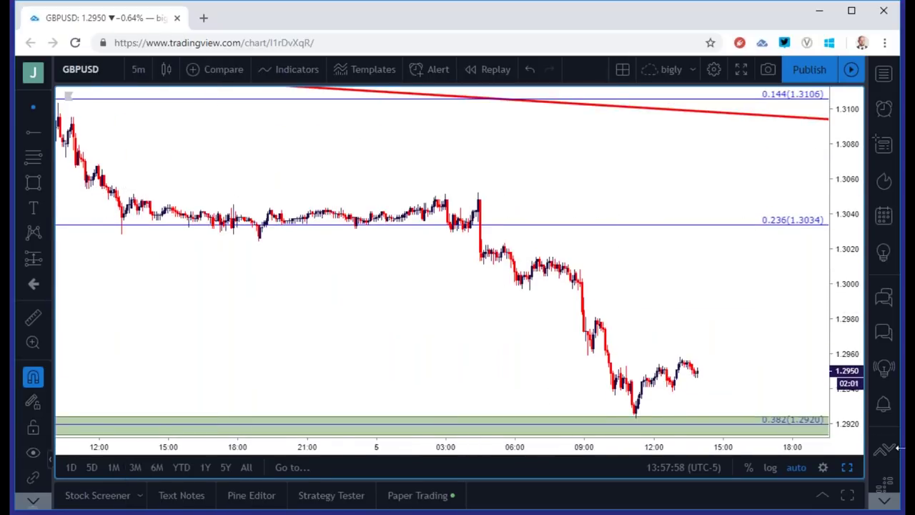
Step: Maximize the bottom-left 5-minute GBPUSD EMA chart to full window
{"action": "left_click", "coordinate": [848, 467]}
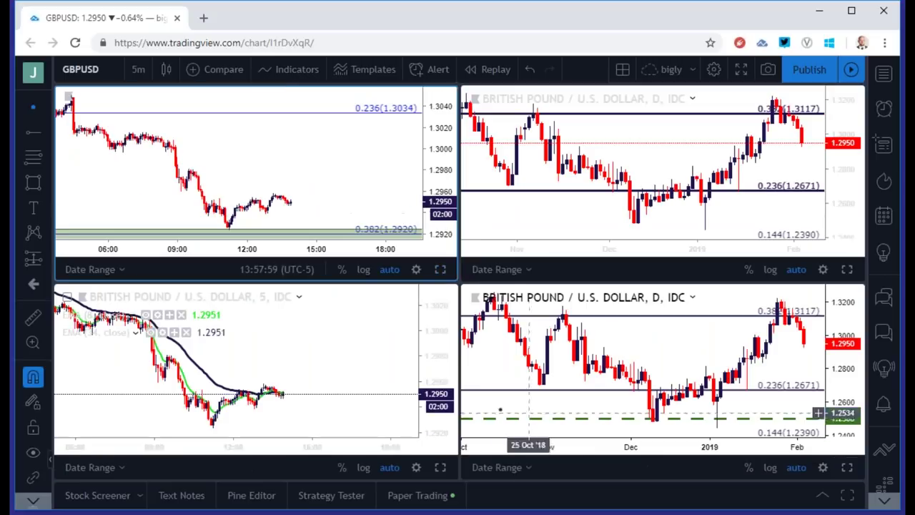
{"action": "left_click", "coordinate": [439, 467]}
{"action": "scroll", "coordinate": [577, 343], "scroll_direction": "up", "scroll_amount": 5}
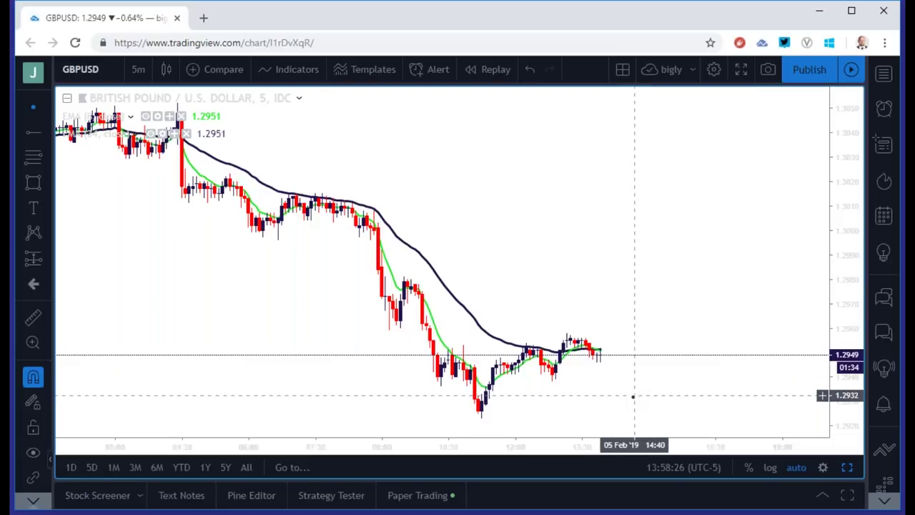
{"action": "scroll", "coordinate": [633, 395], "scroll_direction": "down", "scroll_amount": 5}
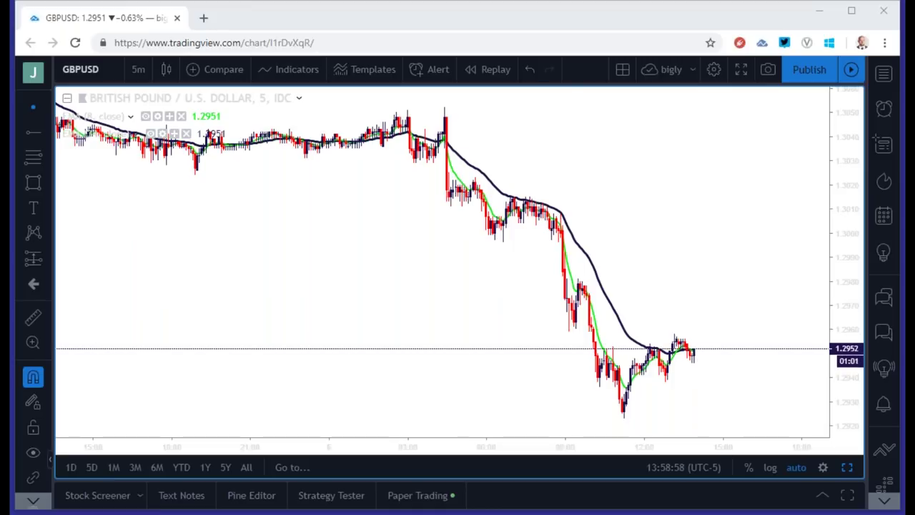
Step: Compare GBPUSD on 1-hour and 5-minute candles, ending on 5 minutes
{"action": "left_click", "coordinate": [138, 70]}
{"action": "left_click", "coordinate": [159, 223]}
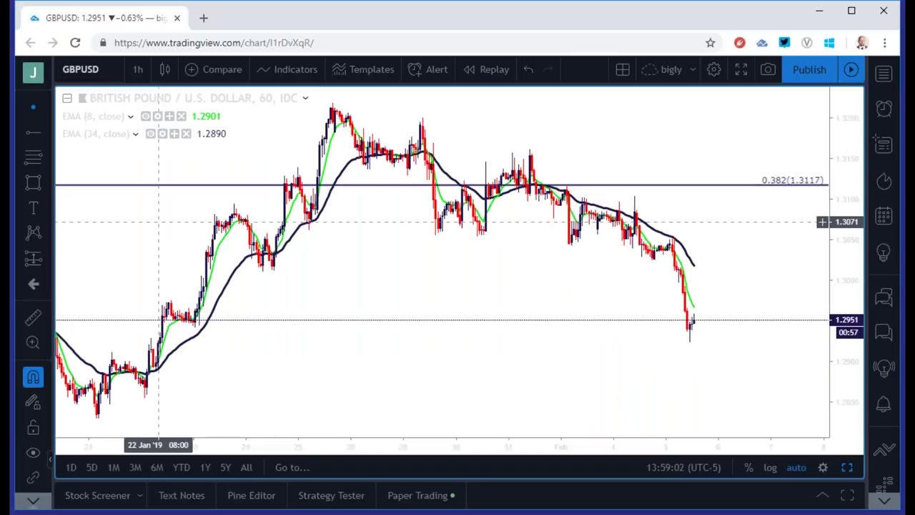
{"action": "left_click", "coordinate": [138, 69]}
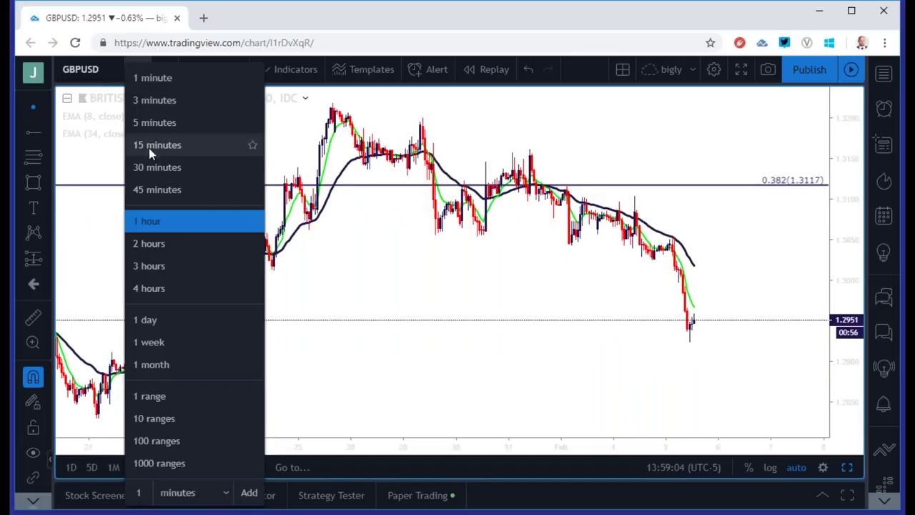
{"action": "left_click", "coordinate": [156, 123]}
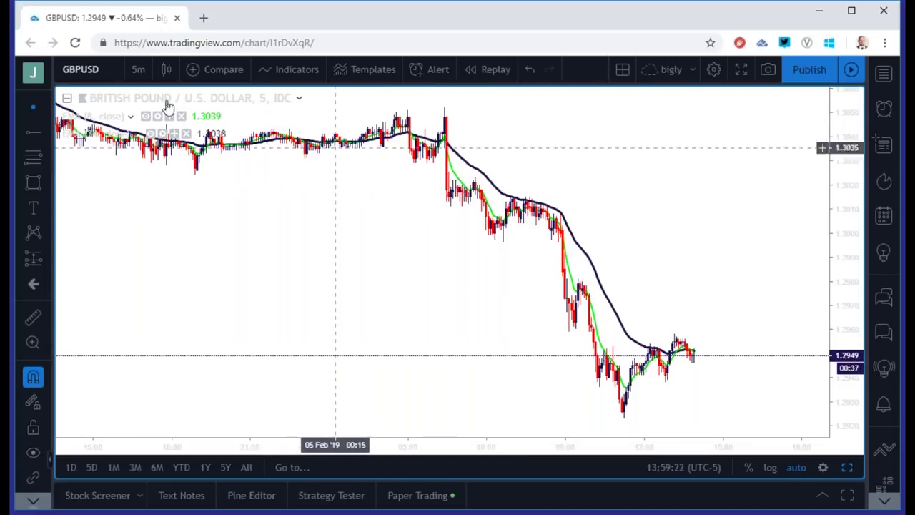
{"action": "left_click", "coordinate": [136, 69]}
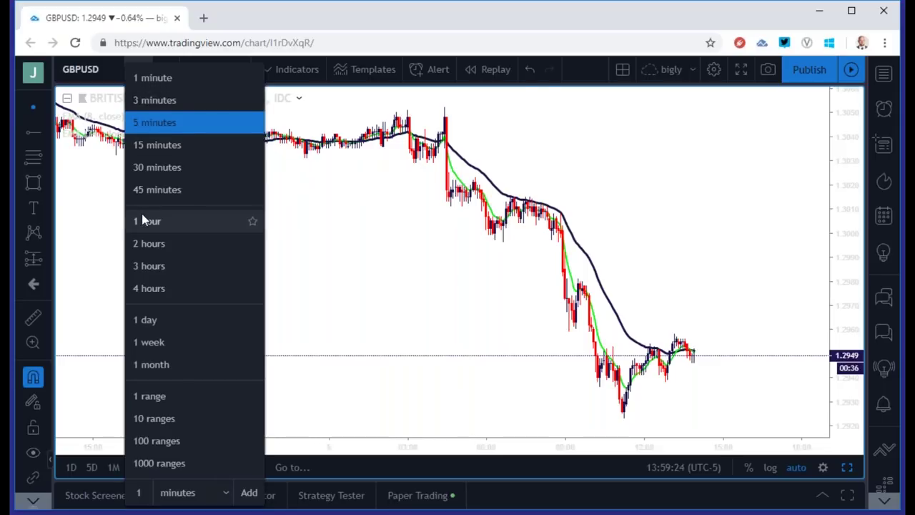
{"action": "left_click", "coordinate": [158, 126]}
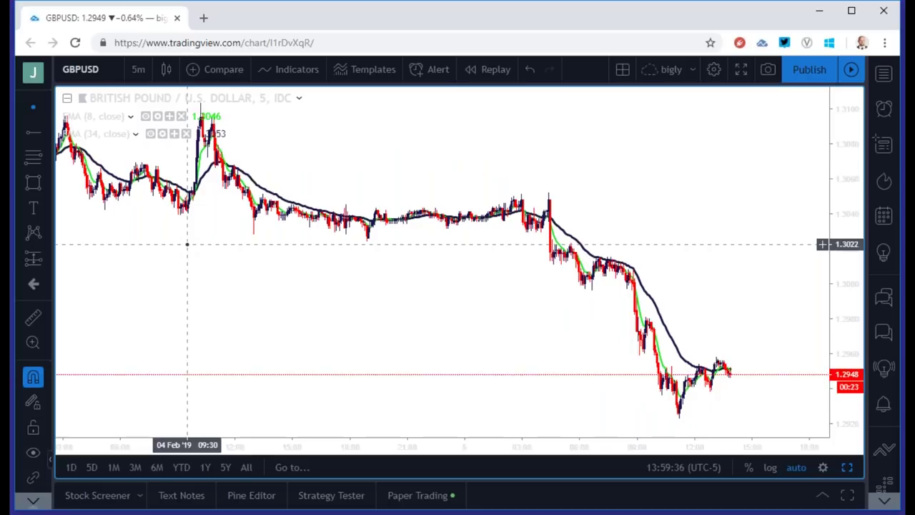
{"action": "left_click", "coordinate": [138, 70]}
{"action": "left_click", "coordinate": [151, 215]}
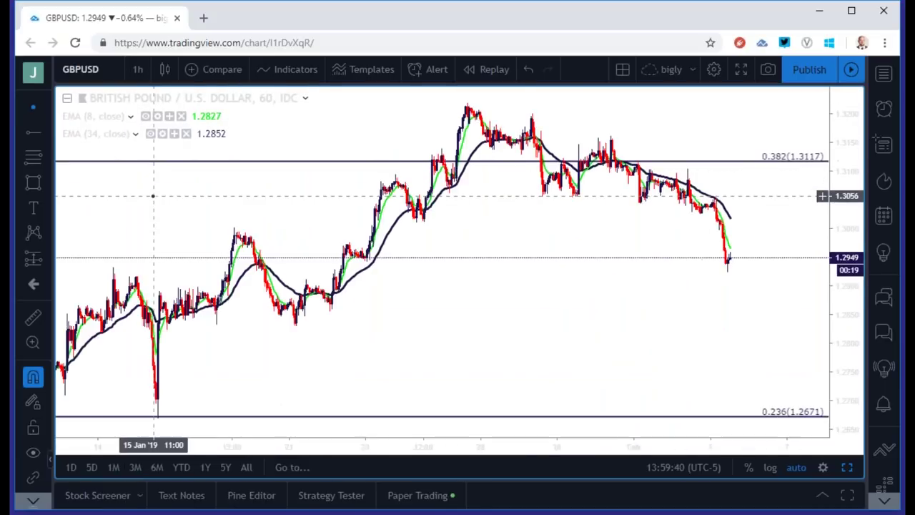
{"action": "left_click", "coordinate": [138, 69]}
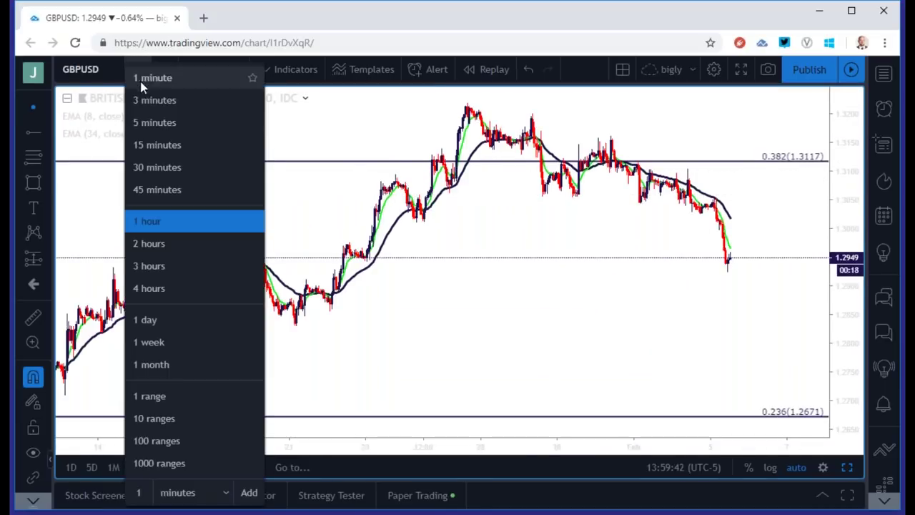
{"action": "left_click", "coordinate": [159, 123]}
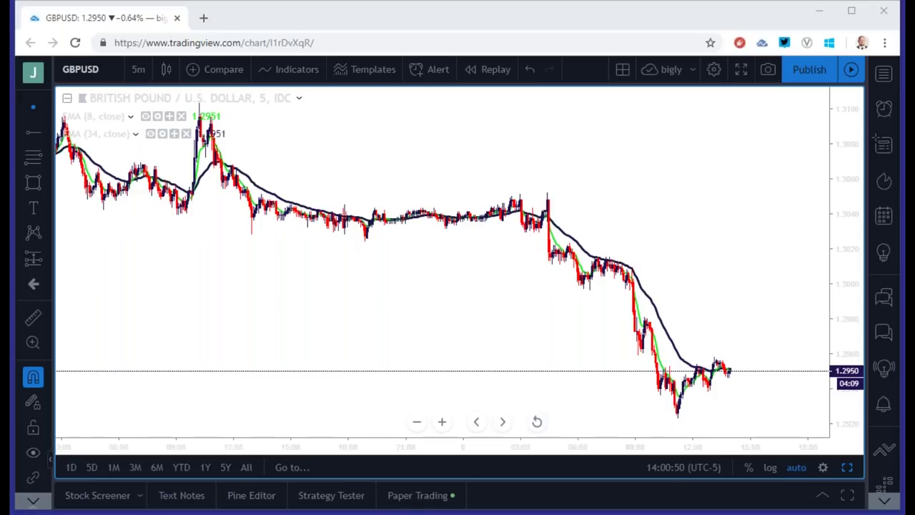
Step: Maximize the top-left GBPUSD Fibonacci chart, review it daily, then set 4-hour candles
{"action": "left_click", "coordinate": [846, 468]}
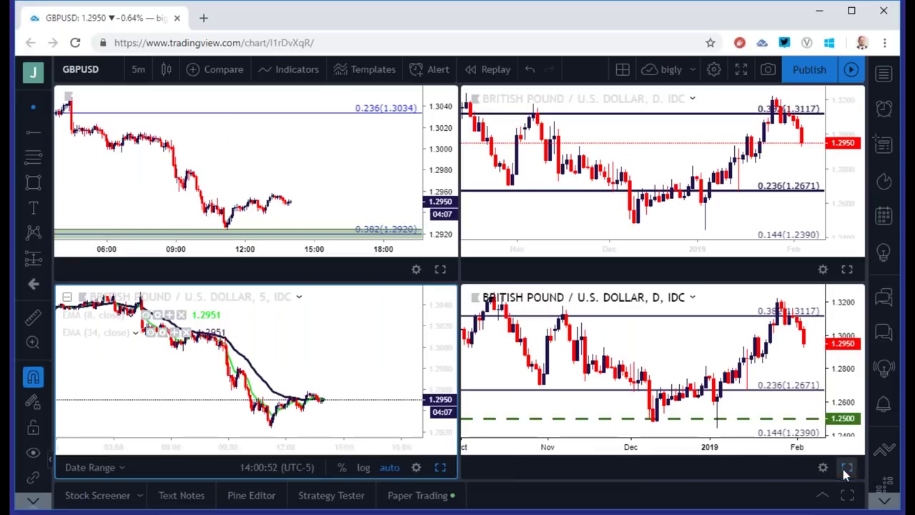
{"action": "left_click", "coordinate": [441, 269]}
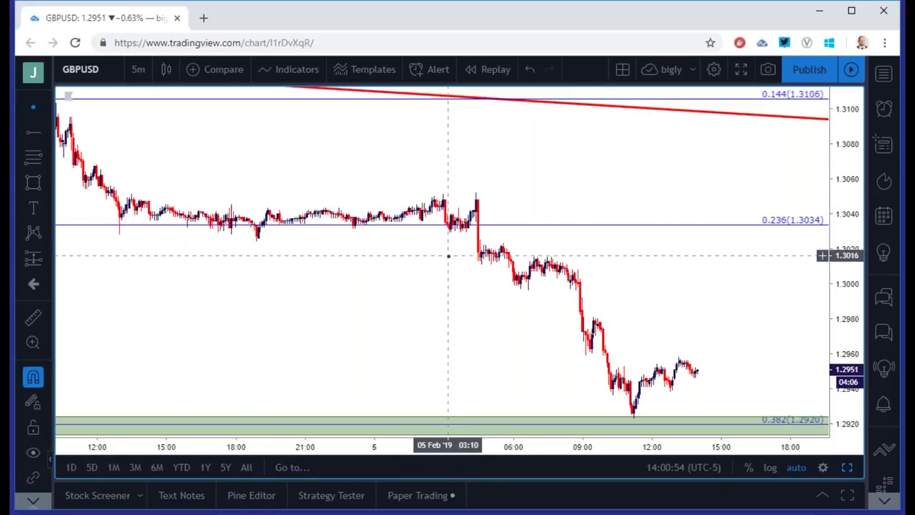
{"action": "left_click", "coordinate": [140, 69]}
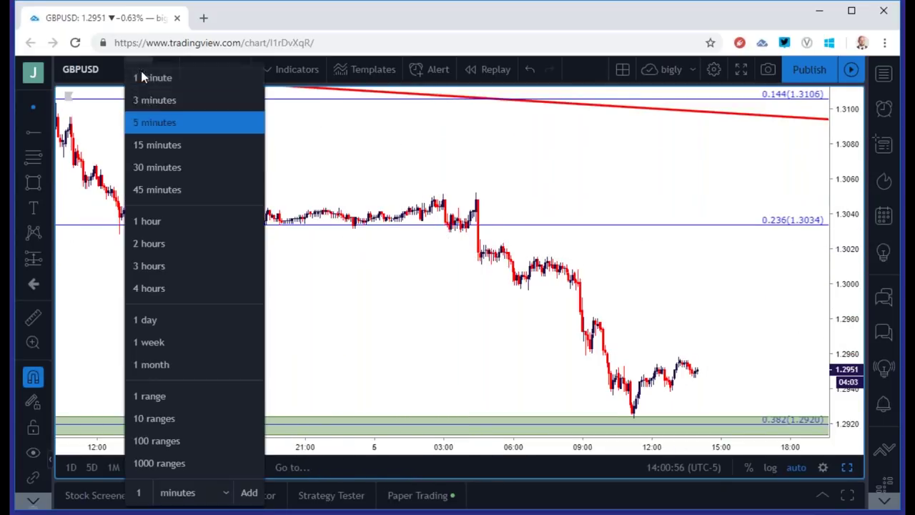
{"action": "left_click", "coordinate": [151, 319]}
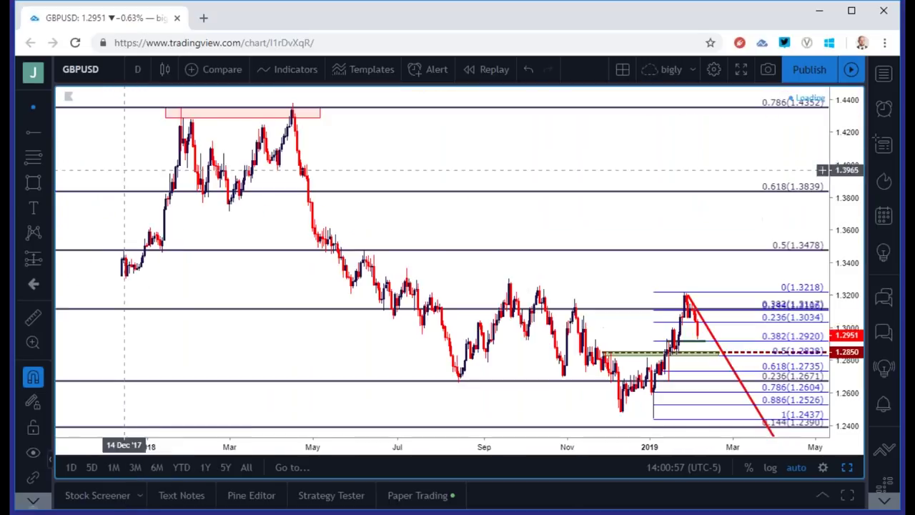
{"action": "scroll", "coordinate": [228, 317], "scroll_direction": "down", "scroll_amount": 1}
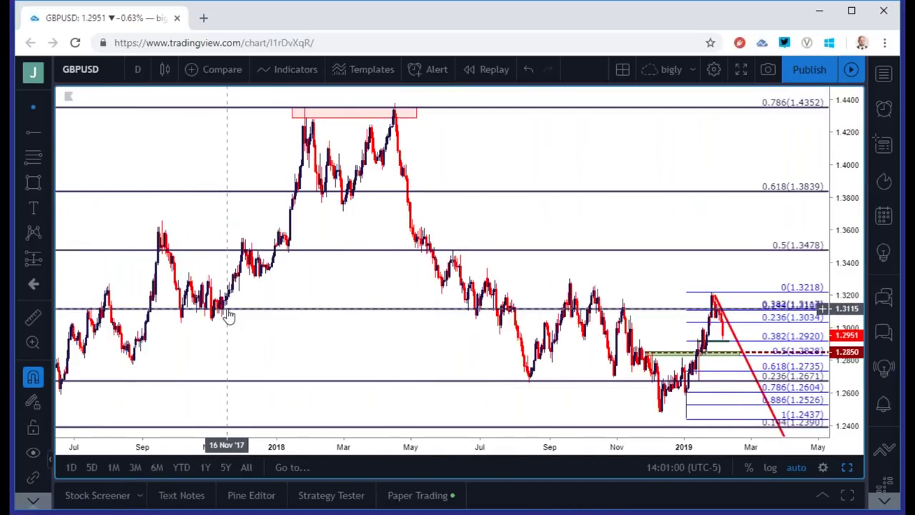
{"action": "scroll", "coordinate": [229, 317], "scroll_direction": "up", "scroll_amount": 1}
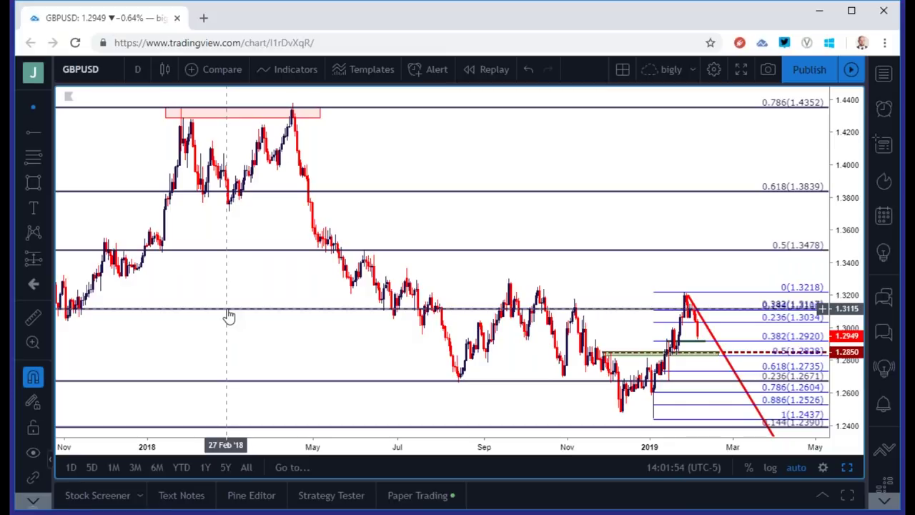
{"action": "left_click", "coordinate": [138, 68]}
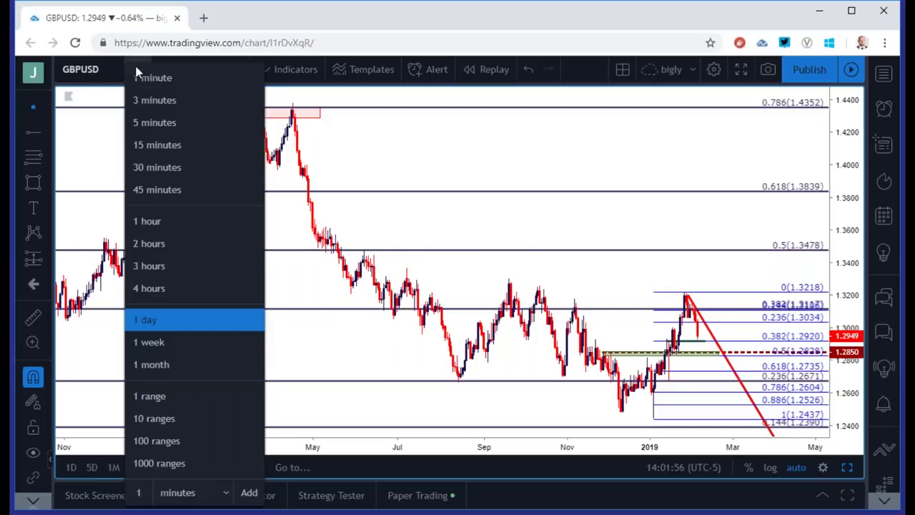
{"action": "left_click", "coordinate": [158, 285]}
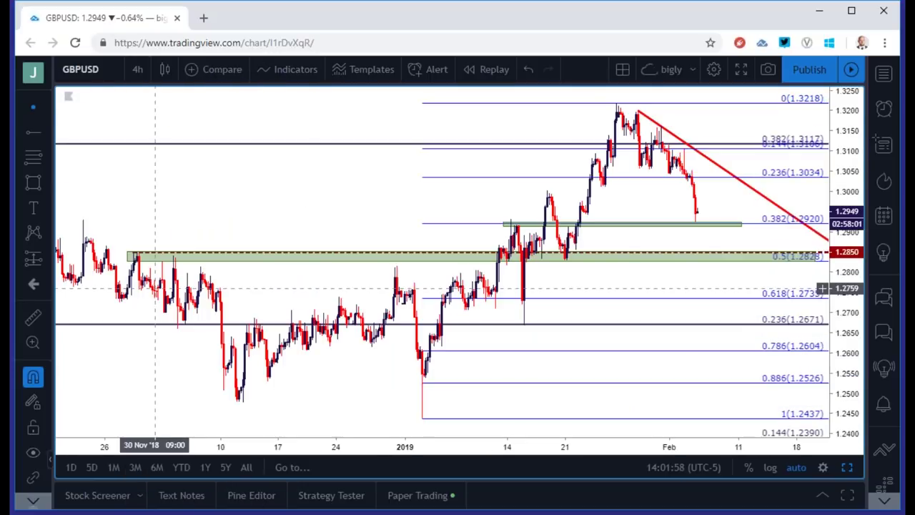